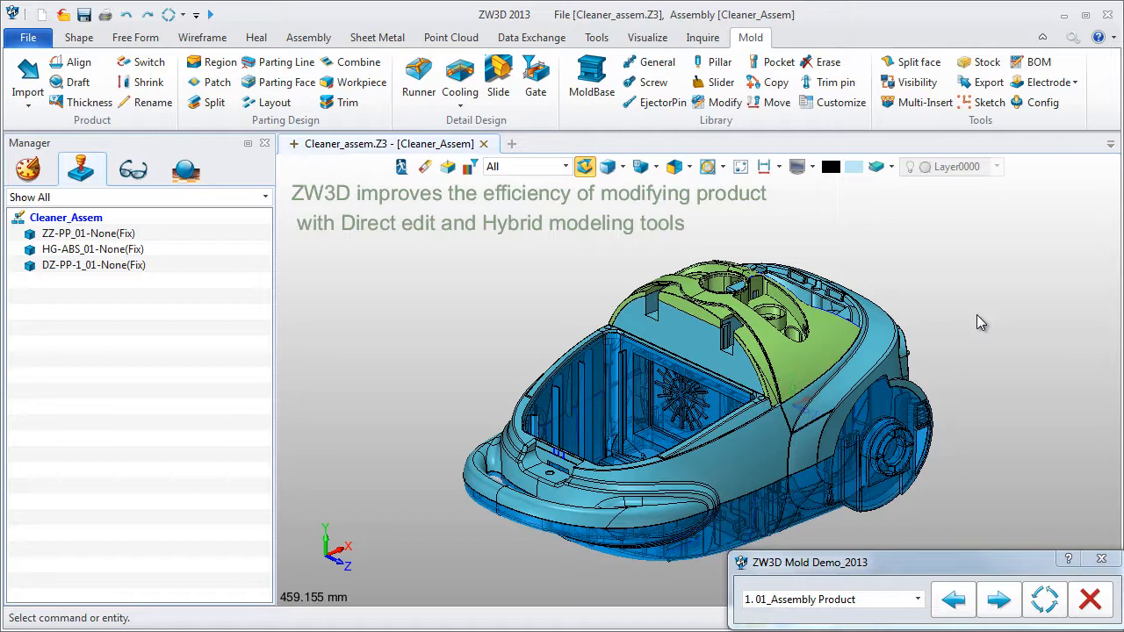
Activate the green HG-ABS_01 cover in the cleaner assembly for part editing and fit it in the view
{"action": "double_click", "coordinate": [829, 326]}
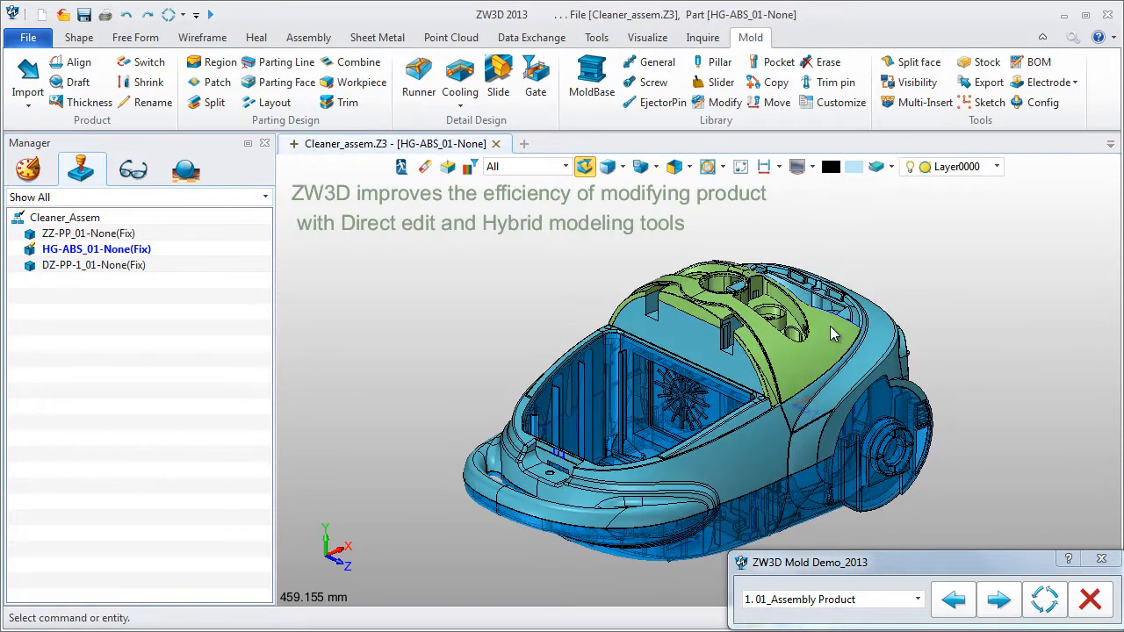
{"action": "left_click", "coordinate": [738, 171]}
{"action": "left_click", "coordinate": [738, 171]}
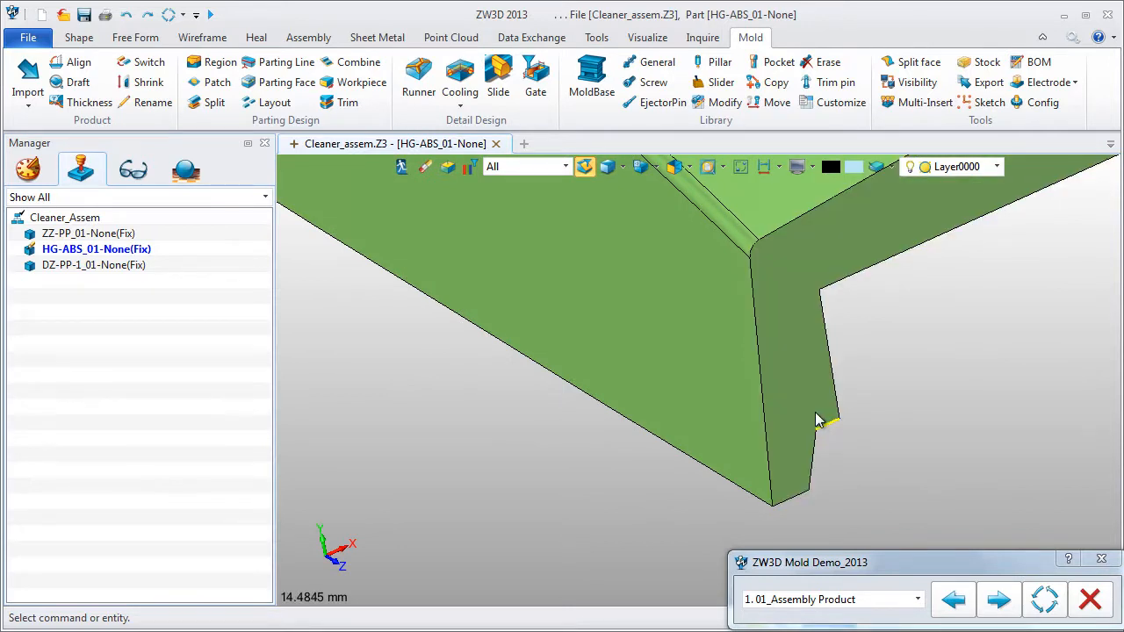
Offset the small step face near the end of the cover's lip by about 0.77 mm with Face Offset
{"action": "left_click", "coordinate": [817, 420]}
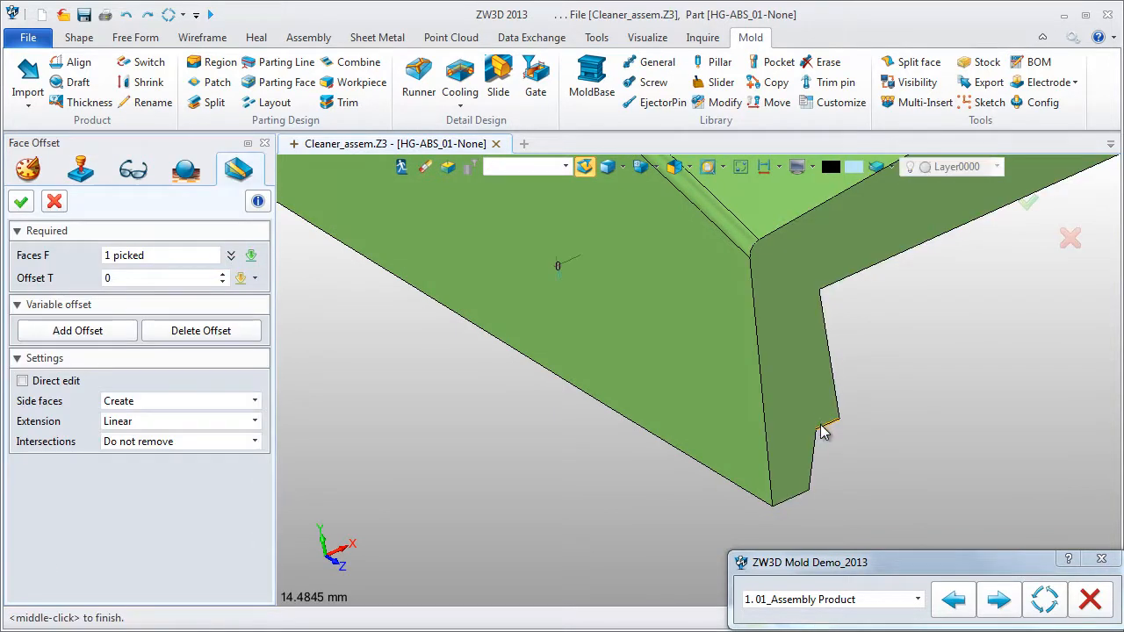
{"action": "left_click_drag", "start_coordinate": [562, 276], "coordinate": [567, 293]}
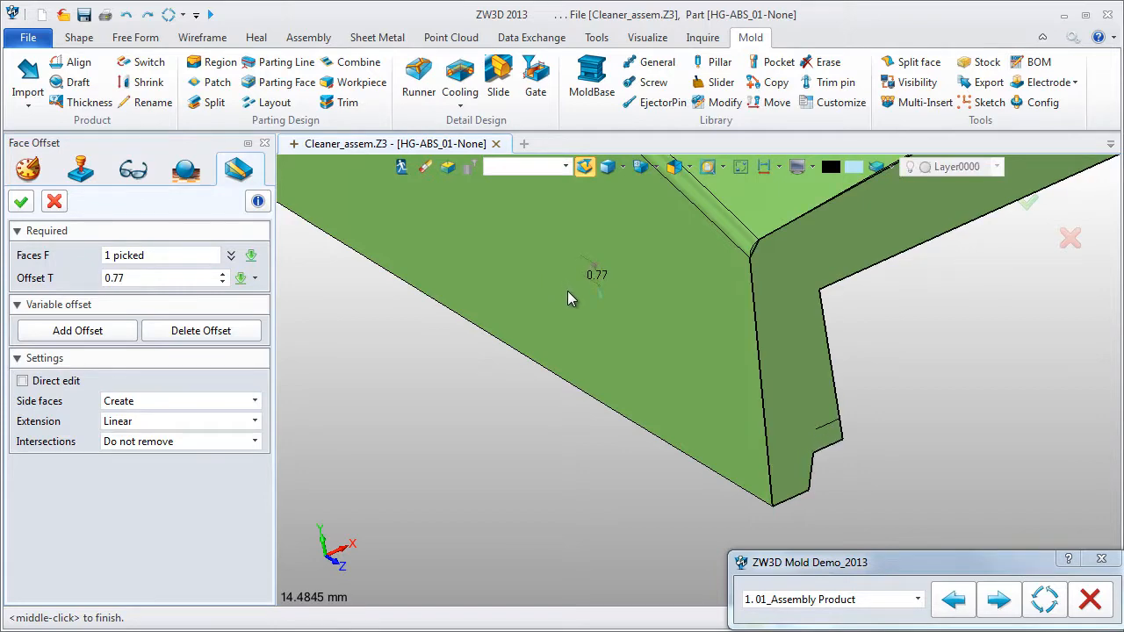
{"action": "middle_click", "coordinate": [488, 431]}
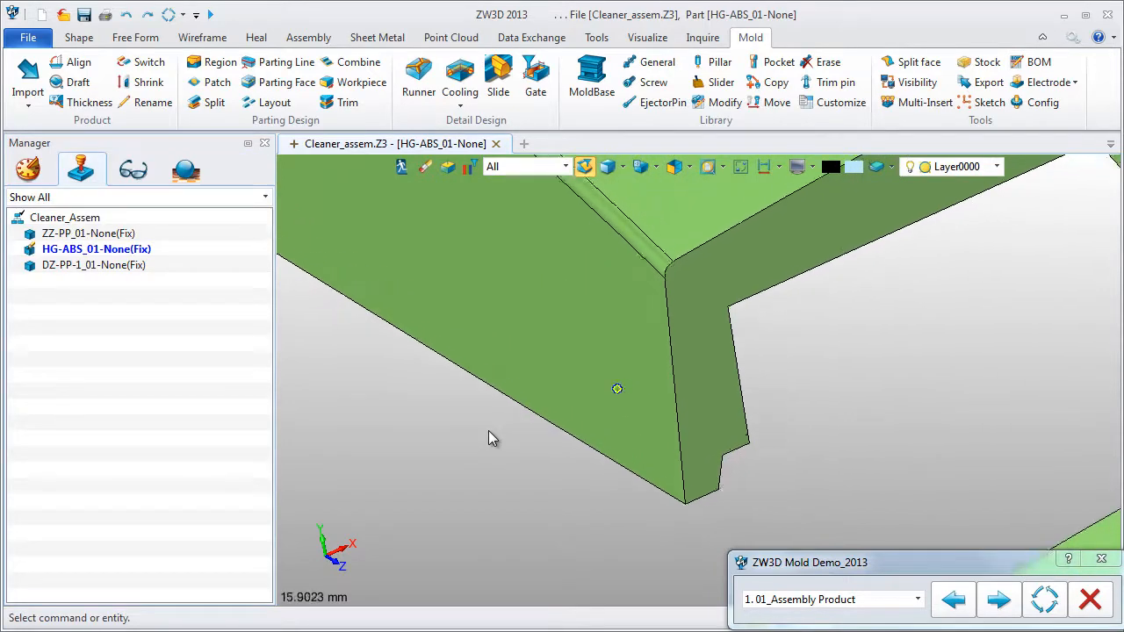
Offset the inner ring face around the cover's large round opening by about 1.3 mm
{"action": "scroll", "coordinate": [488, 431], "scroll_direction": "down", "scroll_amount": 6}
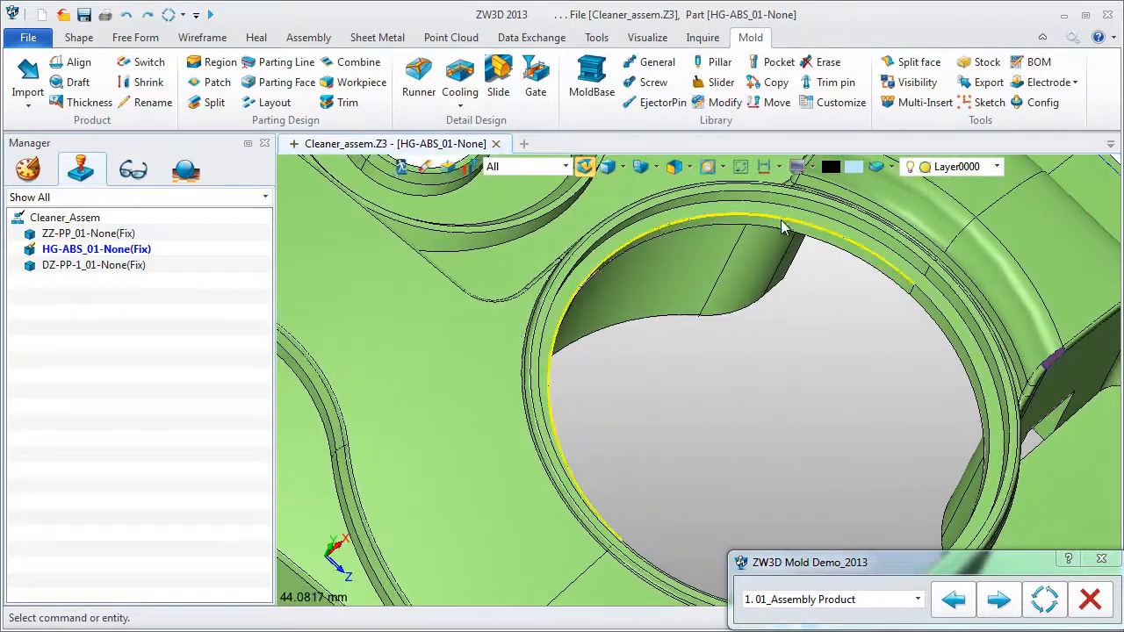
{"action": "double_click", "coordinate": [799, 224]}
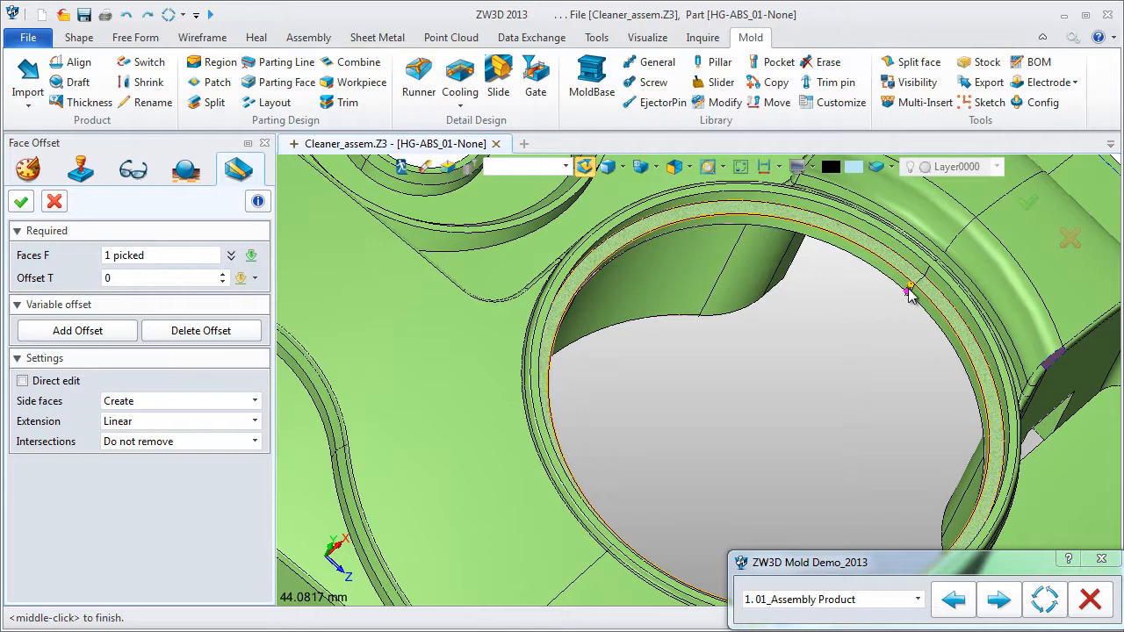
{"action": "left_click_drag", "start_coordinate": [909, 284], "coordinate": [915, 291]}
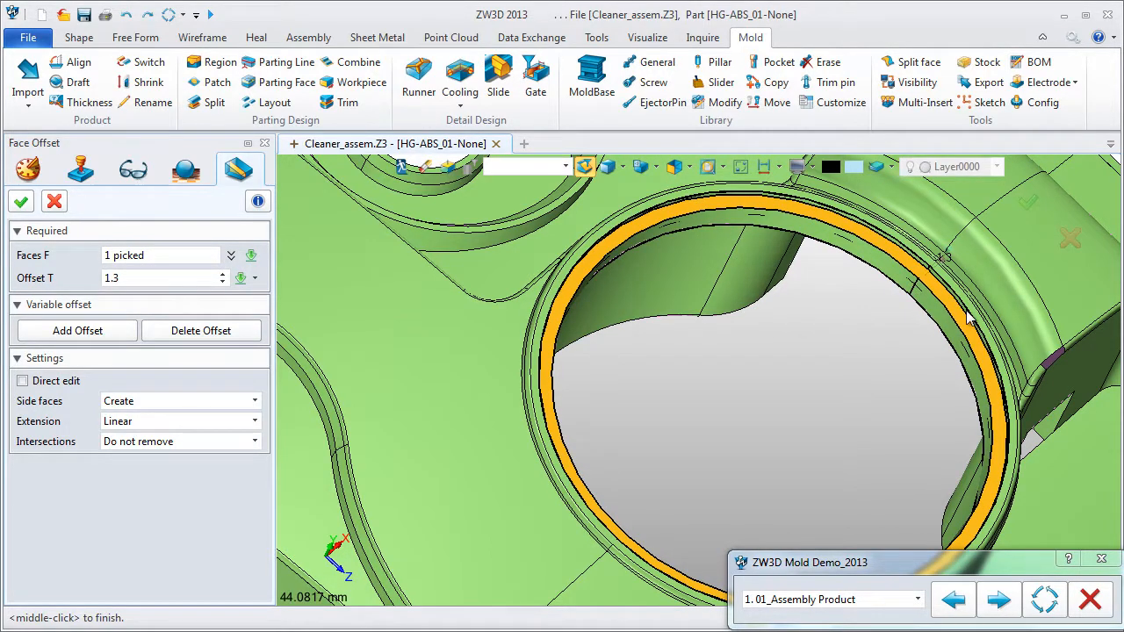
{"action": "scroll", "coordinate": [965, 311], "scroll_direction": "up", "scroll_amount": 3}
{"action": "middle_click", "coordinate": [937, 314]}
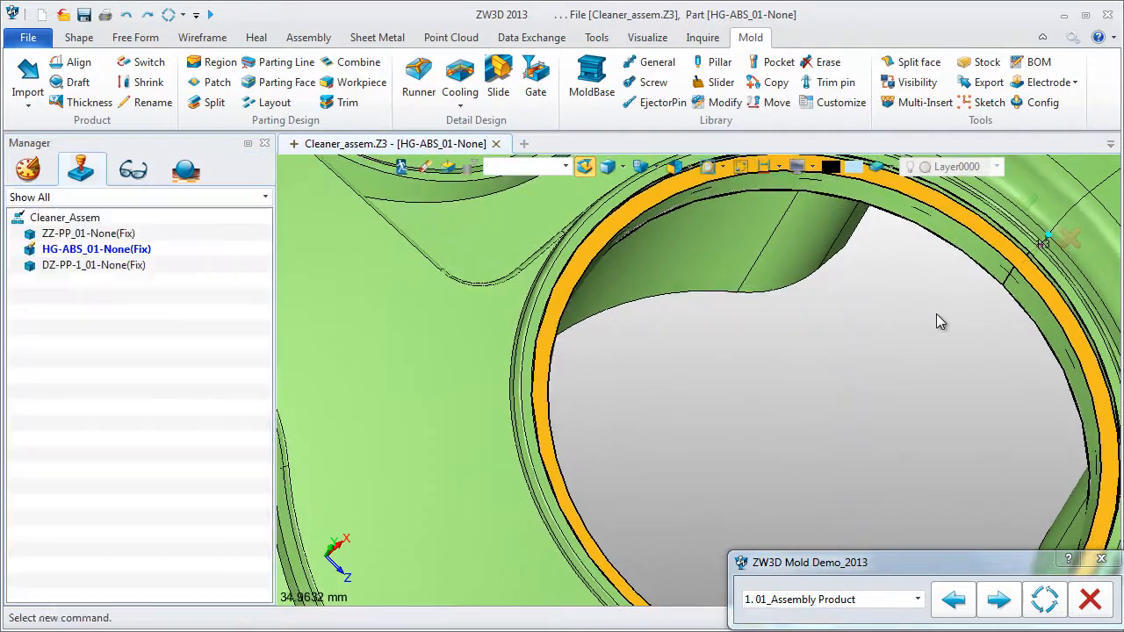
Draft the inner edges of the large round opening by 4 degrees along the Y axis
{"action": "left_click", "coordinate": [972, 269]}
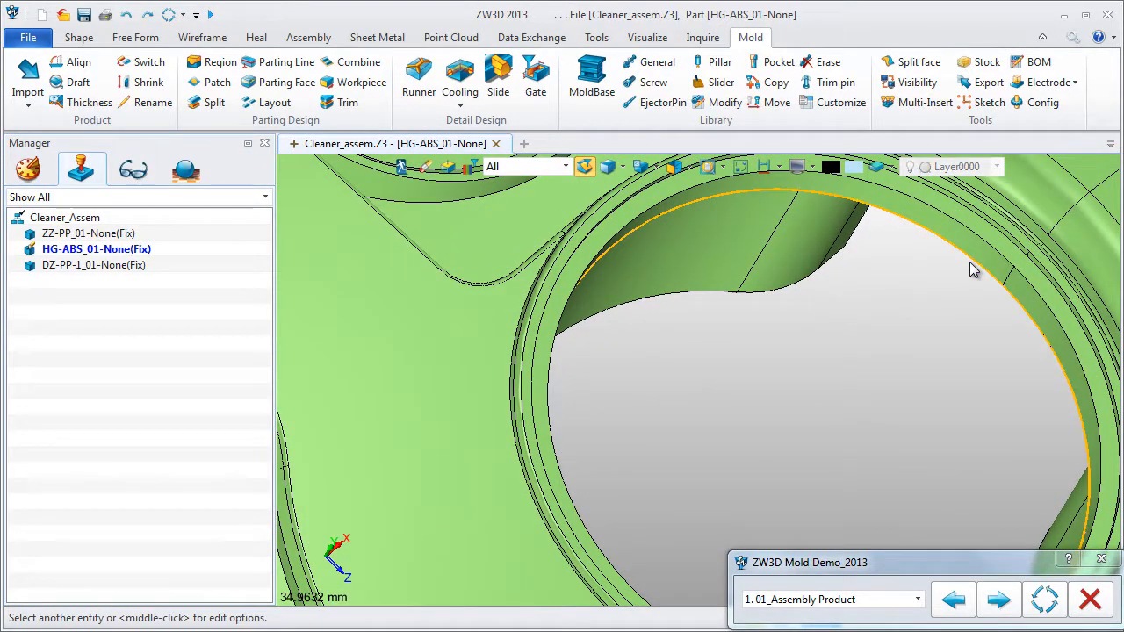
{"action": "right_click", "coordinate": [973, 265]}
{"action": "left_click", "coordinate": [1023, 249]}
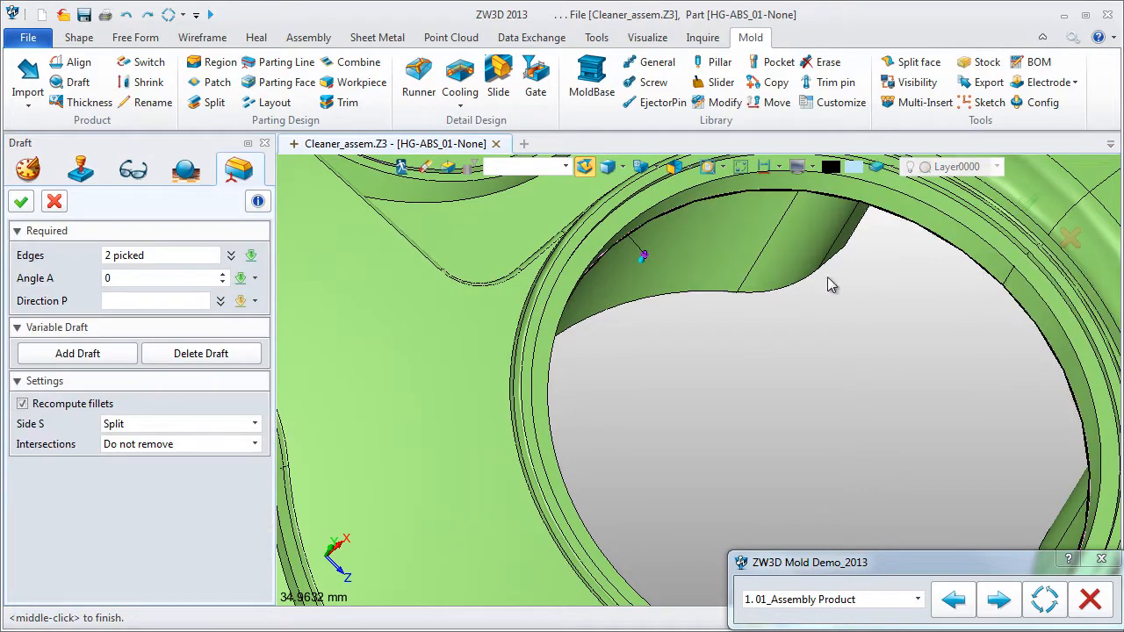
{"action": "left_click", "coordinate": [255, 301]}
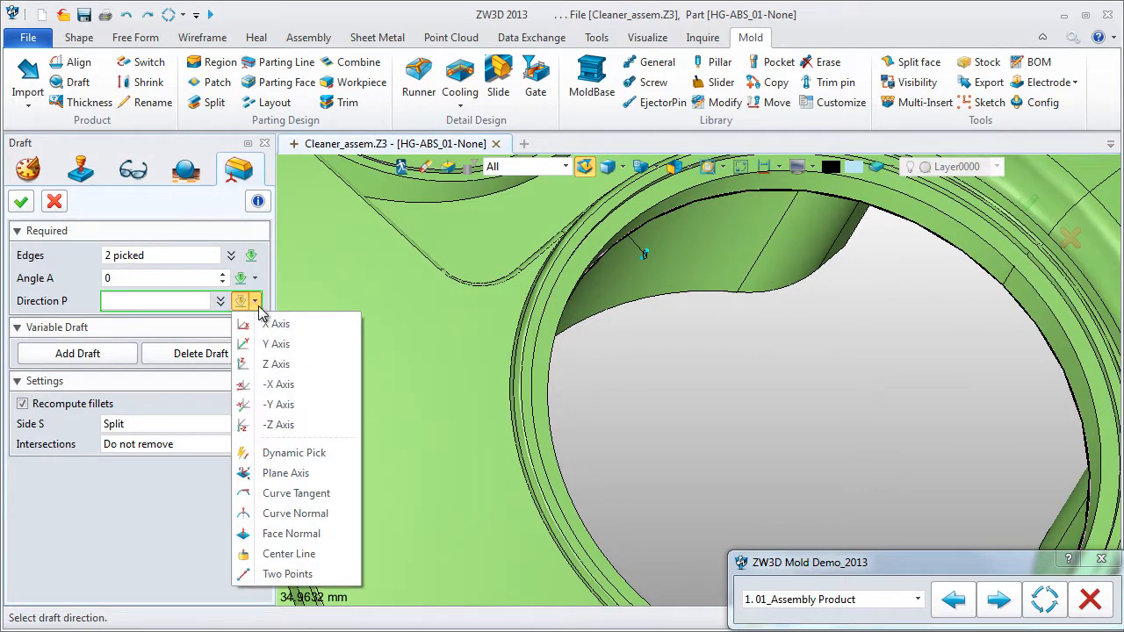
{"action": "left_click", "coordinate": [278, 344]}
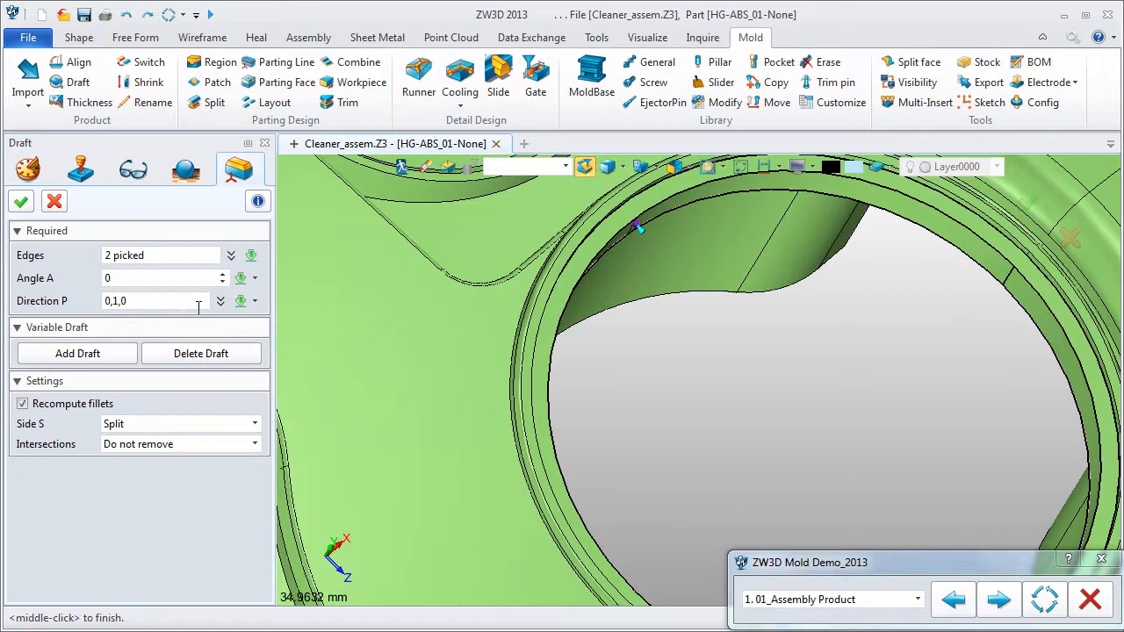
{"action": "left_click", "coordinate": [144, 279]}
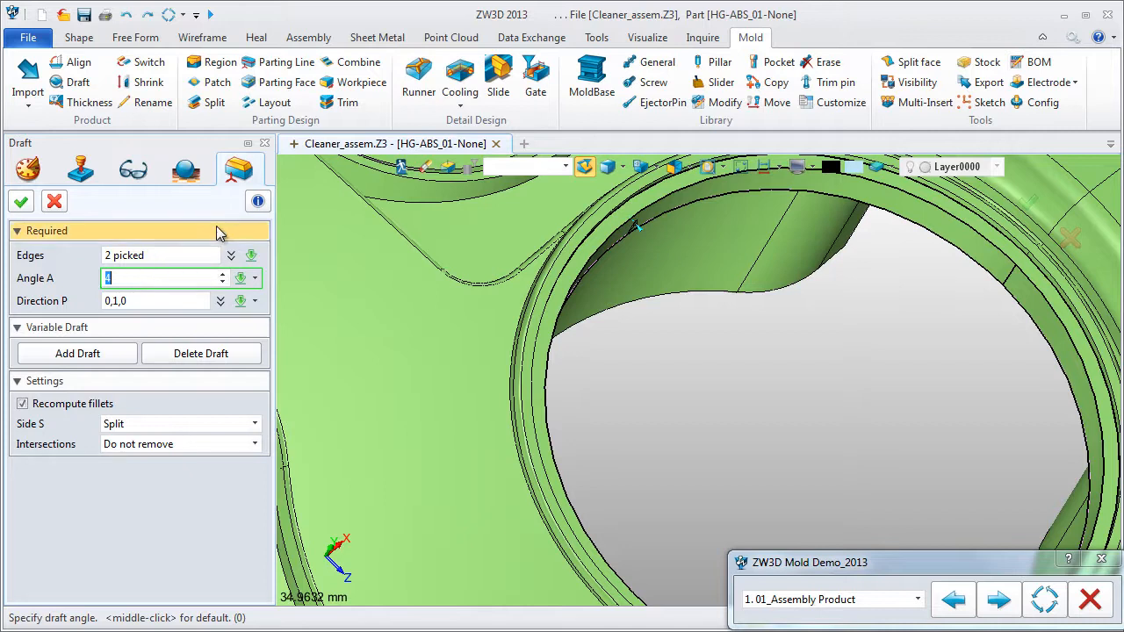
{"action": "key", "text": "Return"}
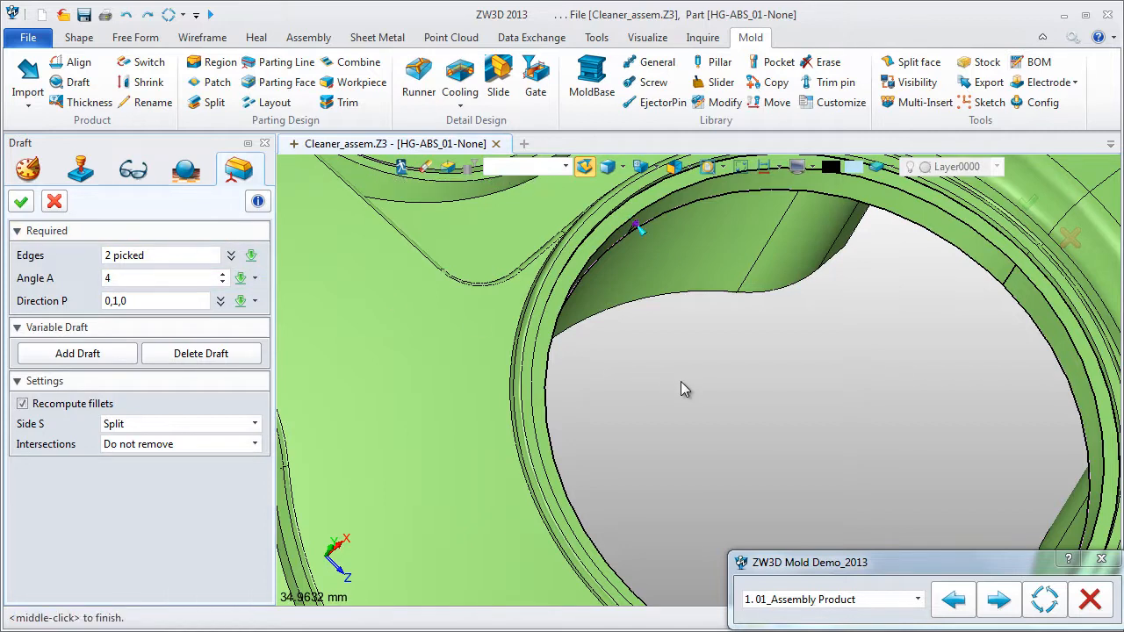
{"action": "middle_click", "coordinate": [681, 383]}
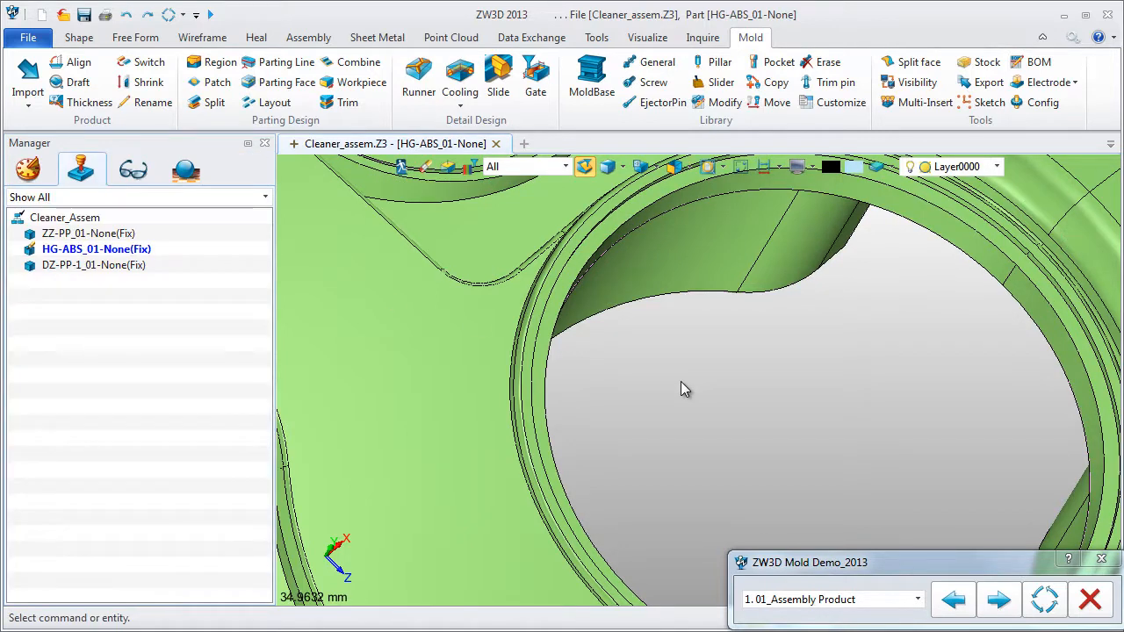
{"action": "scroll", "coordinate": [680, 381], "scroll_direction": "down", "scroll_amount": 3}
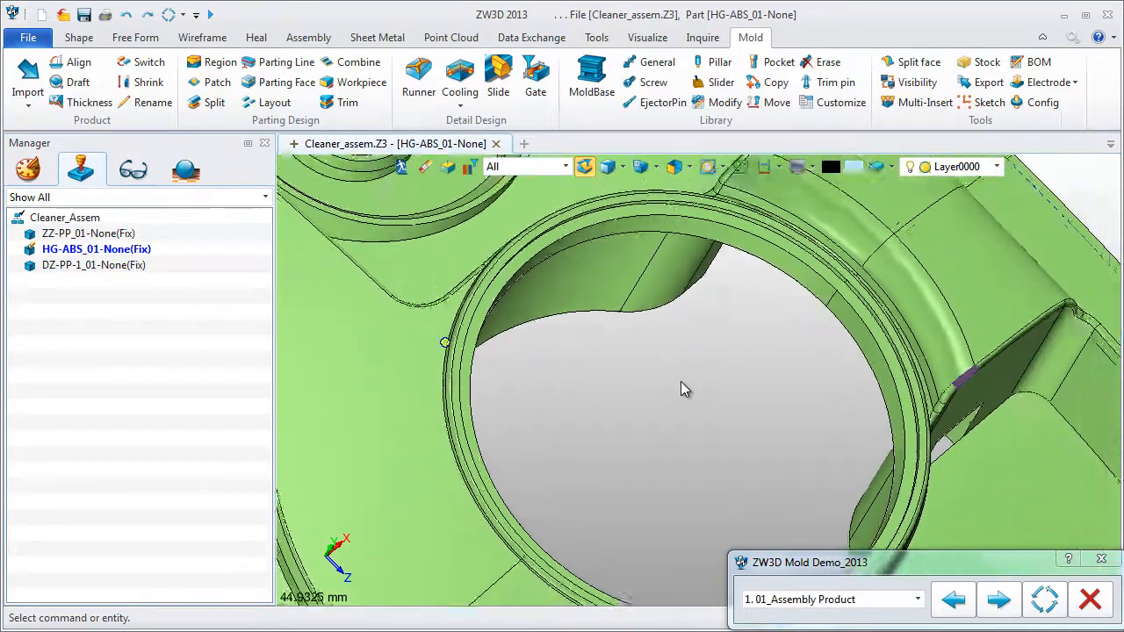
{"action": "scroll", "coordinate": [681, 382], "scroll_direction": "down", "scroll_amount": 6}
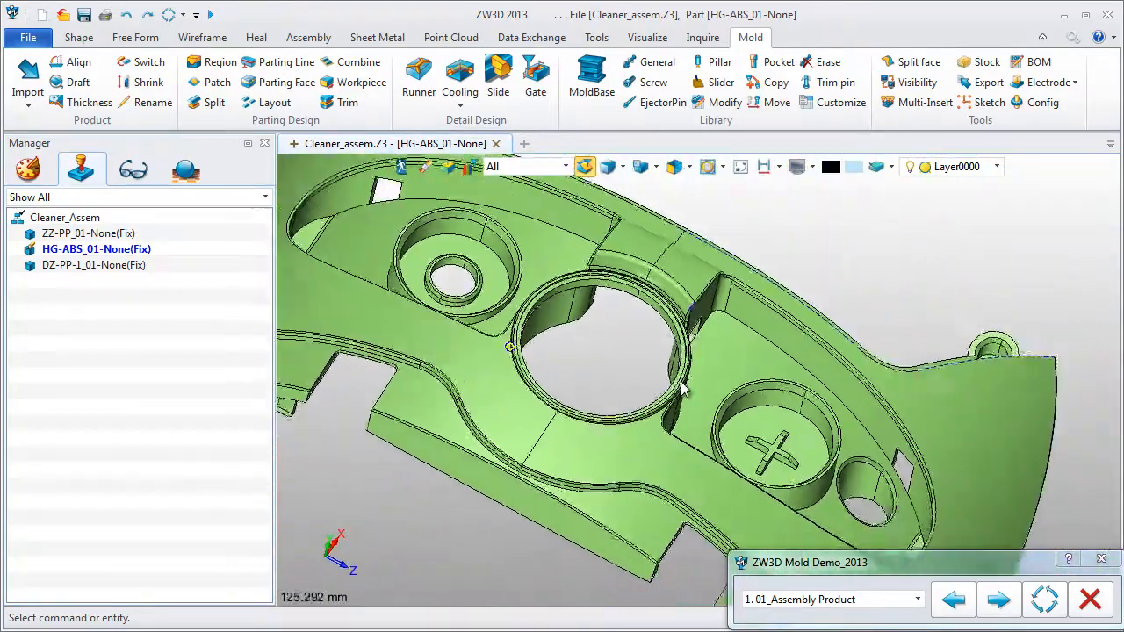
{"action": "scroll", "coordinate": [683, 390], "scroll_direction": "down", "scroll_amount": 4}
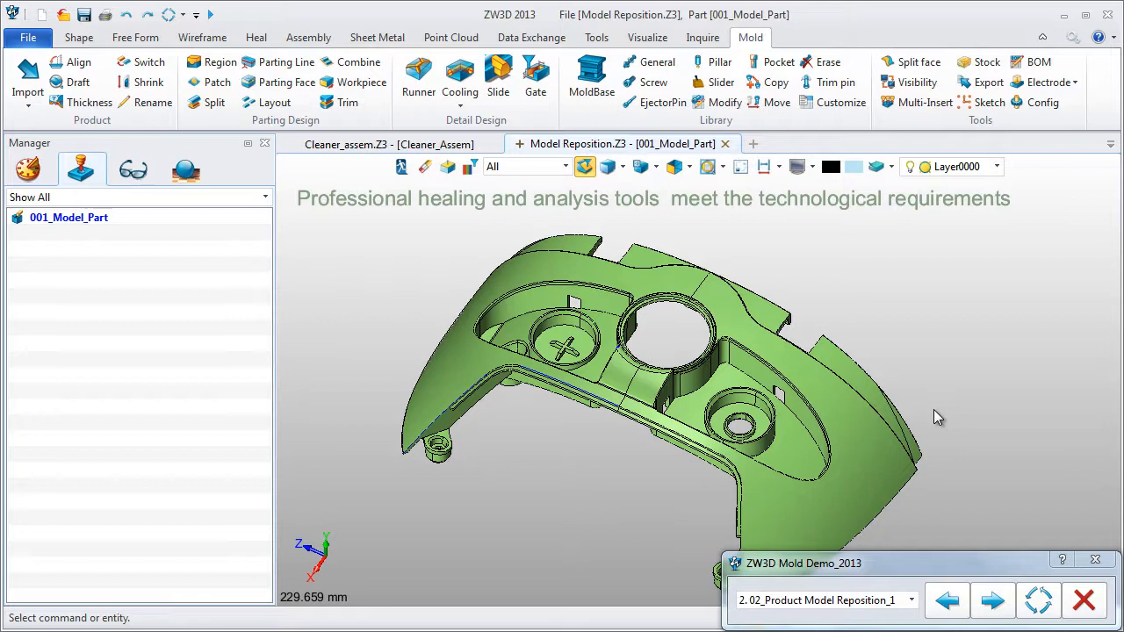
Inspect the open edges of 001_Model_Part, expand the Surface group in the history, and zoom to the first open edge
{"action": "left_click", "coordinate": [255, 40]}
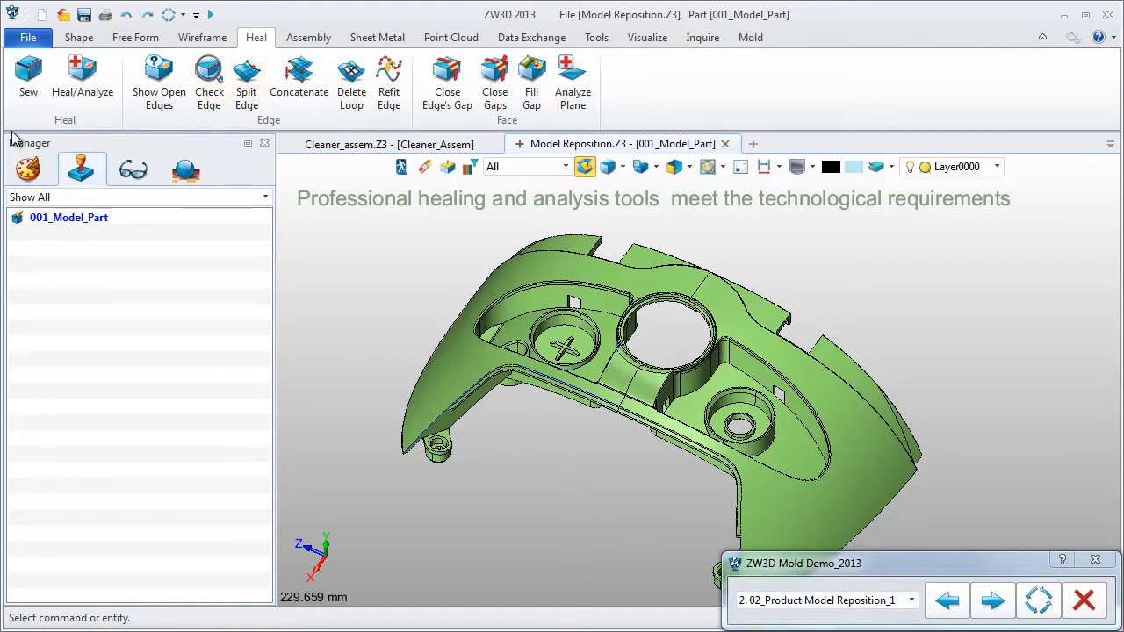
{"action": "left_click", "coordinate": [145, 91]}
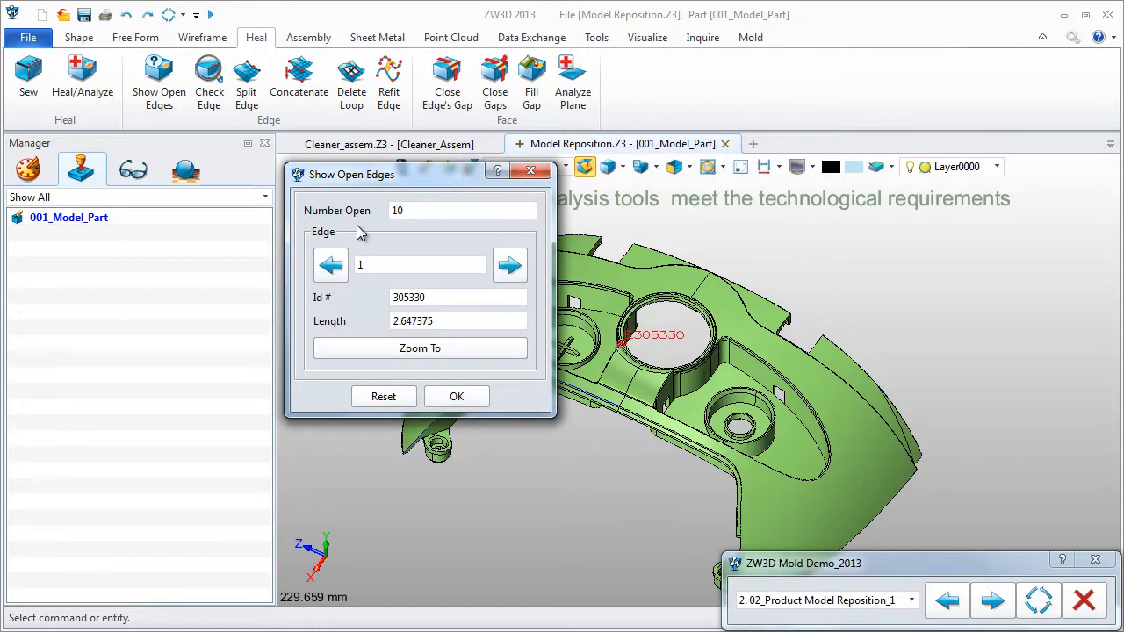
{"action": "left_click", "coordinate": [27, 168]}
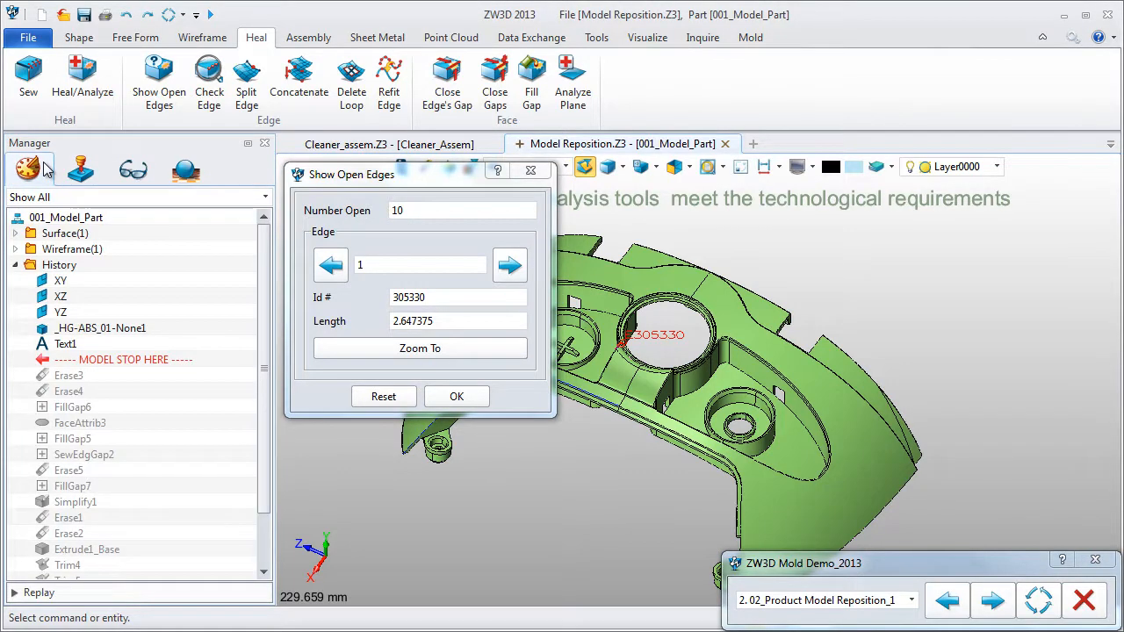
{"action": "left_click", "coordinate": [14, 234]}
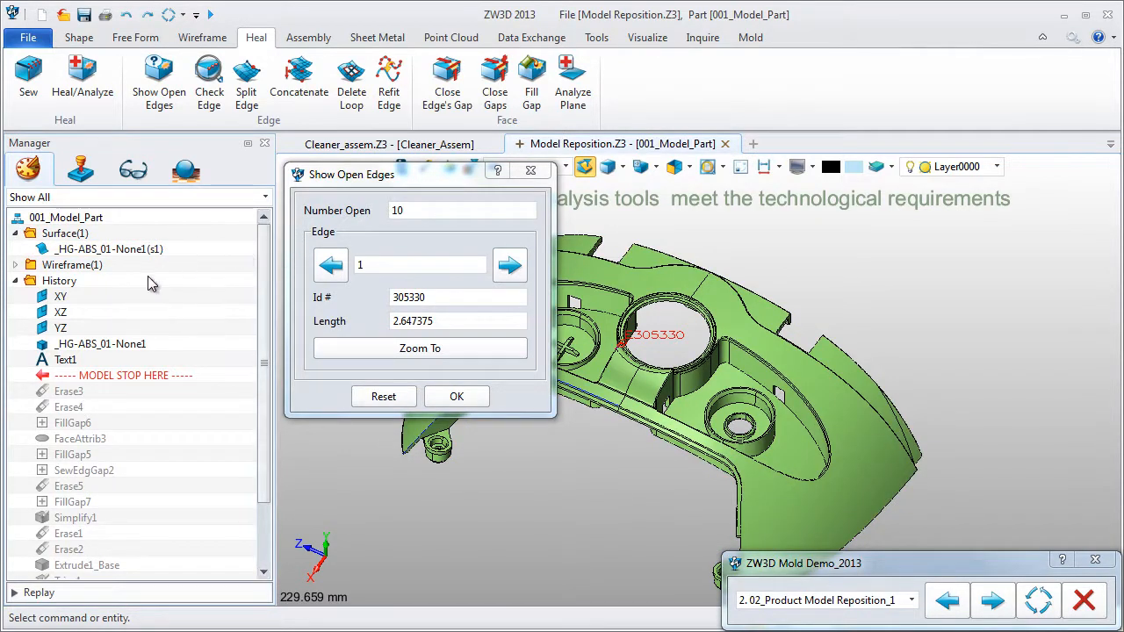
{"action": "left_click", "coordinate": [447, 351]}
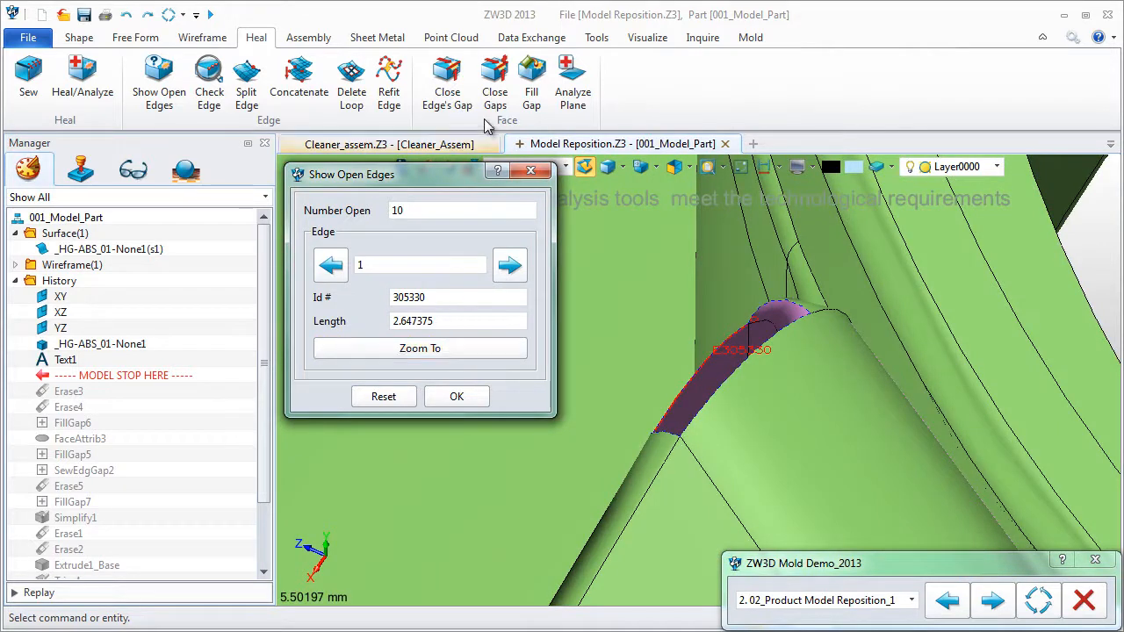
{"action": "left_click", "coordinate": [531, 77]}
{"action": "left_click", "coordinate": [711, 399]}
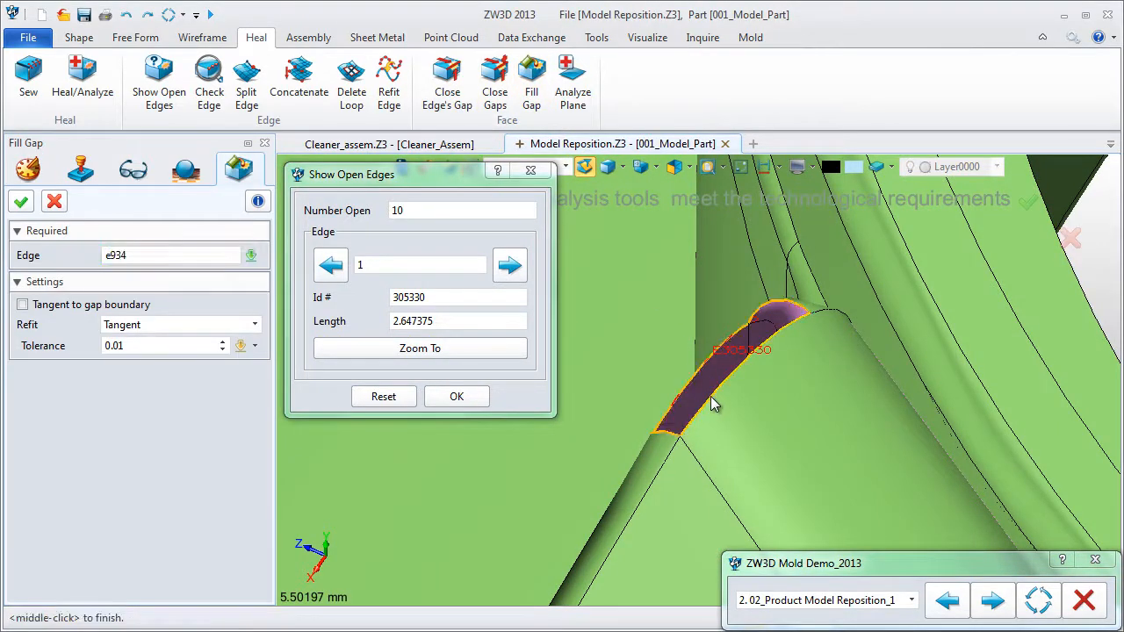
{"action": "left_click", "coordinate": [438, 398]}
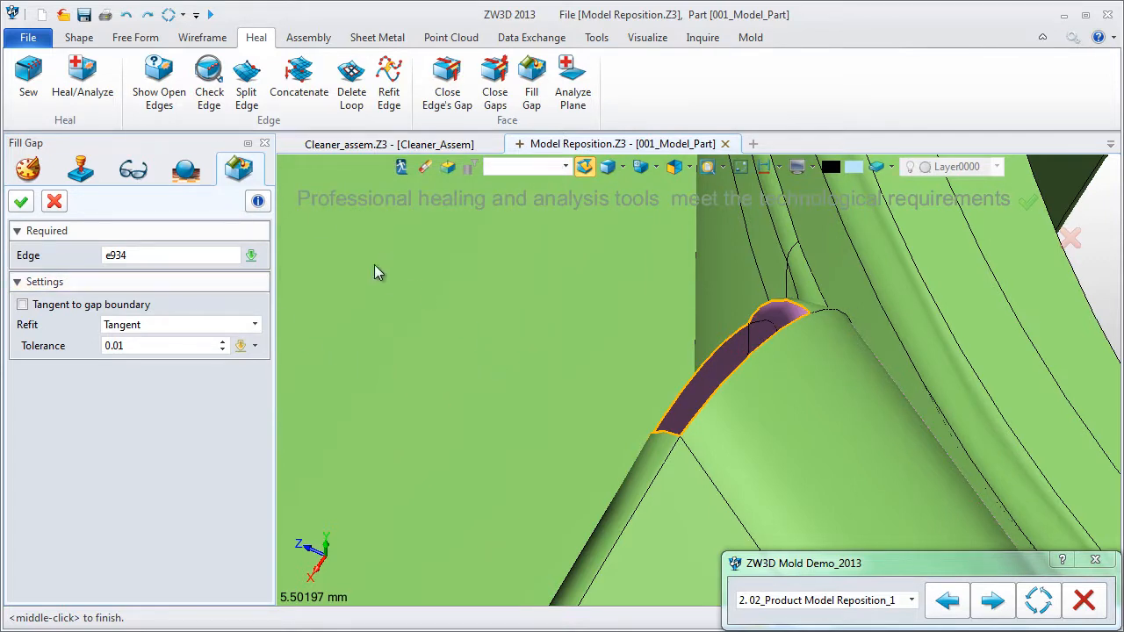
Show the open edges again and close the narrow curved hole at edge 1 with Fill Gap, using Tangent refit and 0.01 tolerance
{"action": "left_click", "coordinate": [167, 96]}
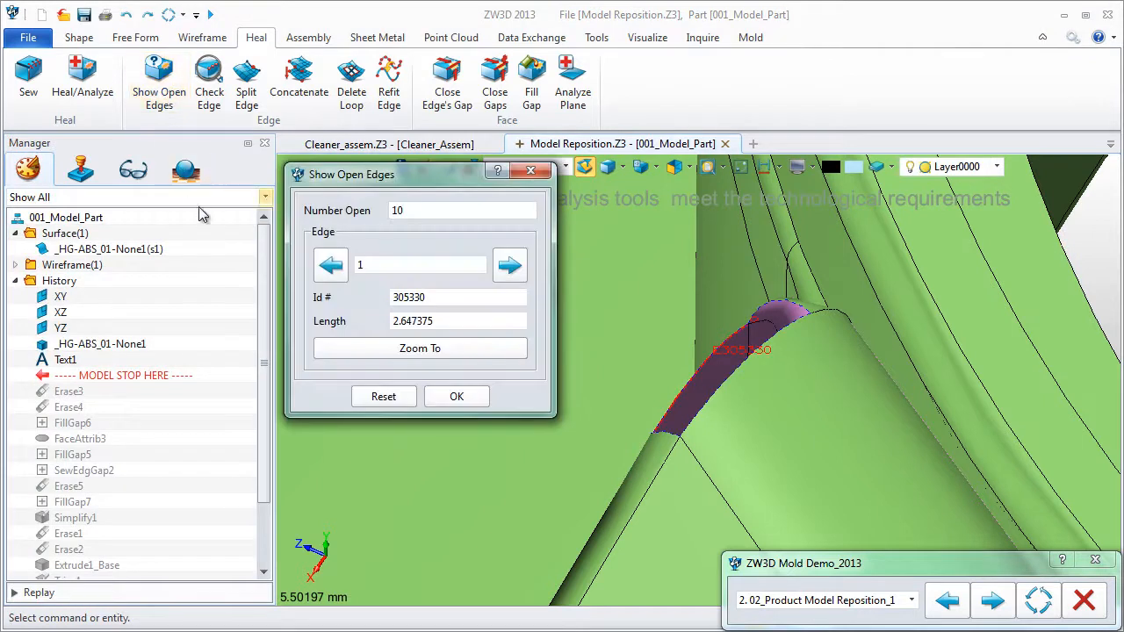
{"action": "left_click", "coordinate": [537, 79]}
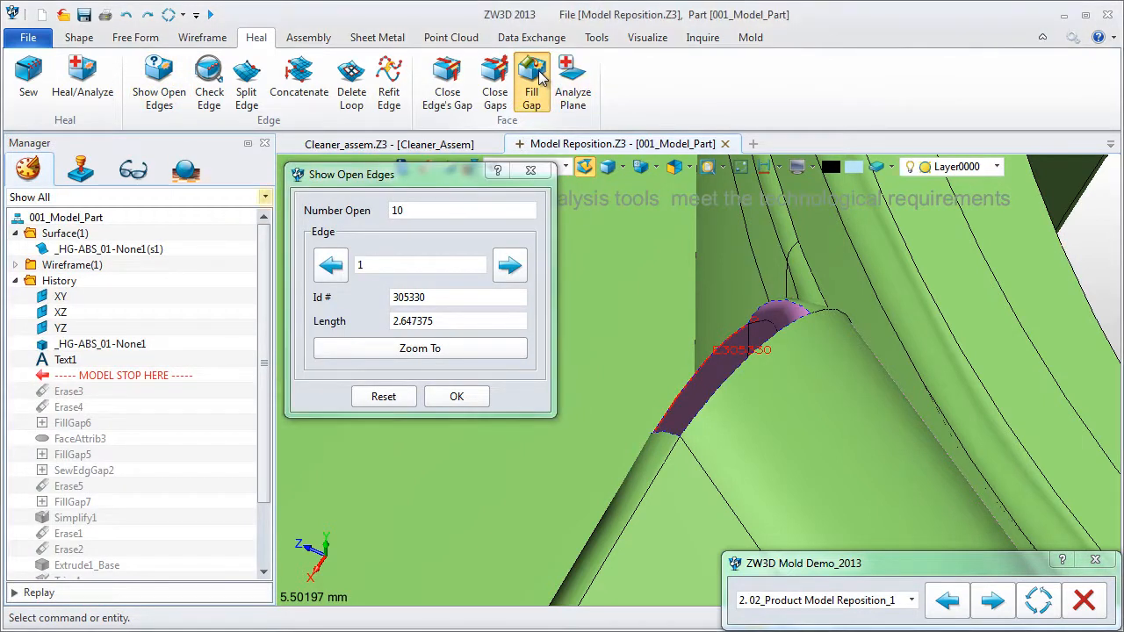
{"action": "left_click", "coordinate": [661, 370]}
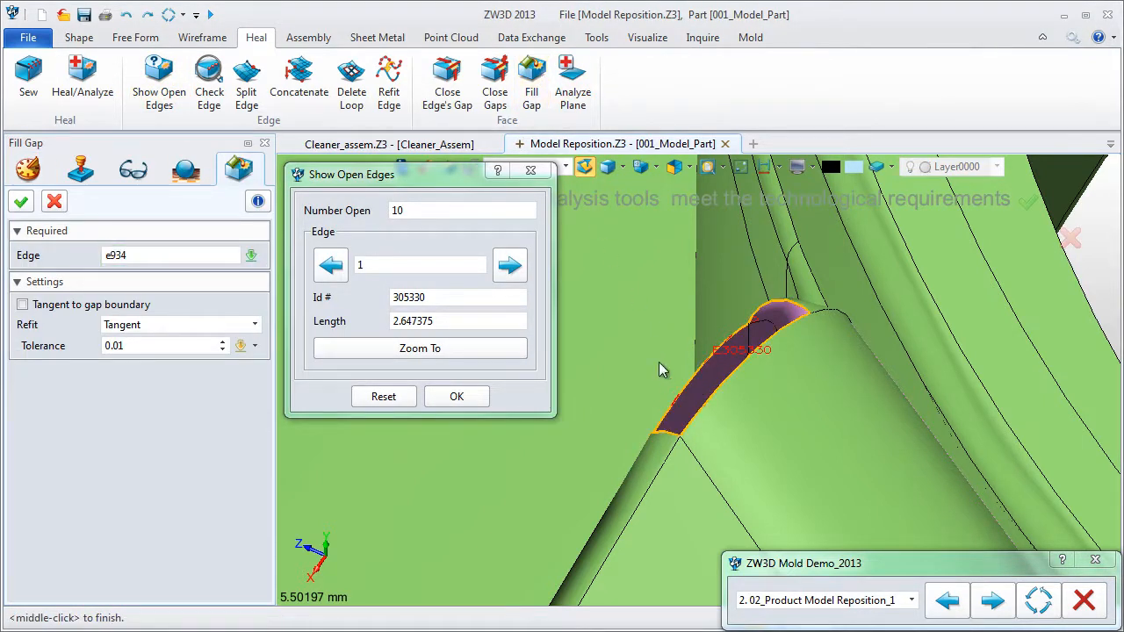
{"action": "middle_click", "coordinate": [649, 346]}
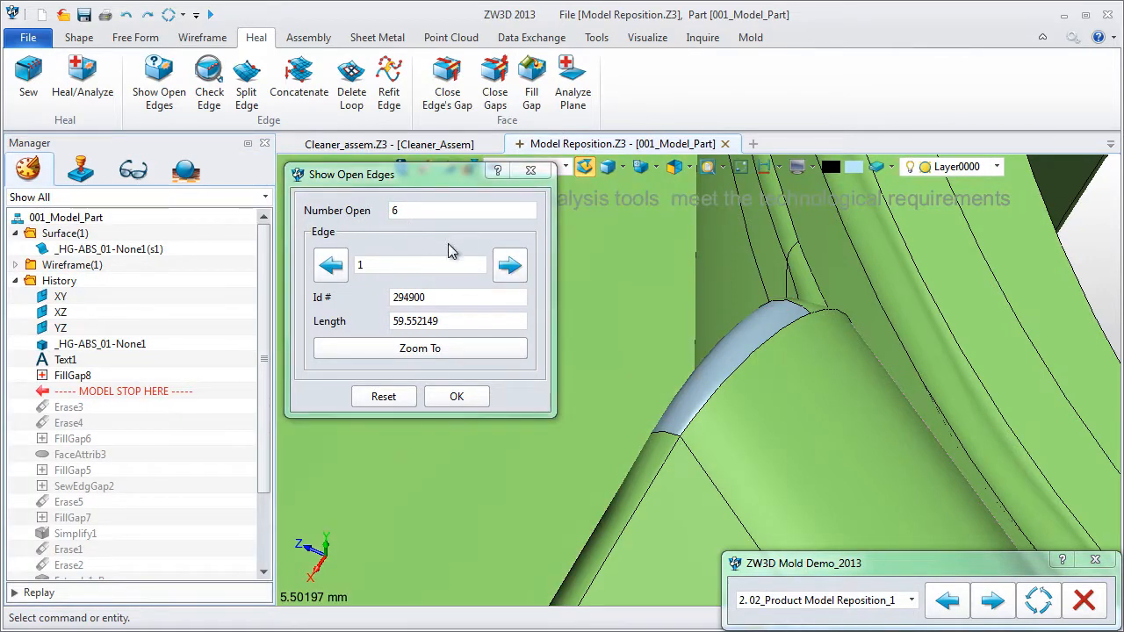
Zoom to open edge 2 and apply Close Gaps to the two coincident edges along the long straight seam
{"action": "left_click", "coordinate": [507, 268]}
{"action": "left_click", "coordinate": [447, 355]}
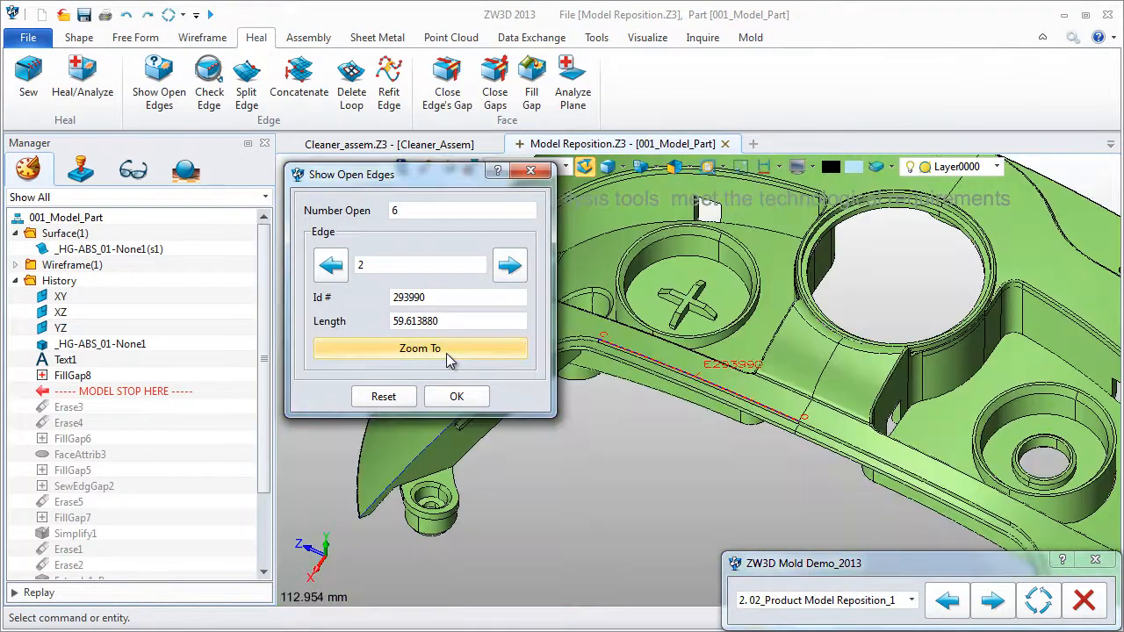
{"action": "left_click", "coordinate": [479, 350]}
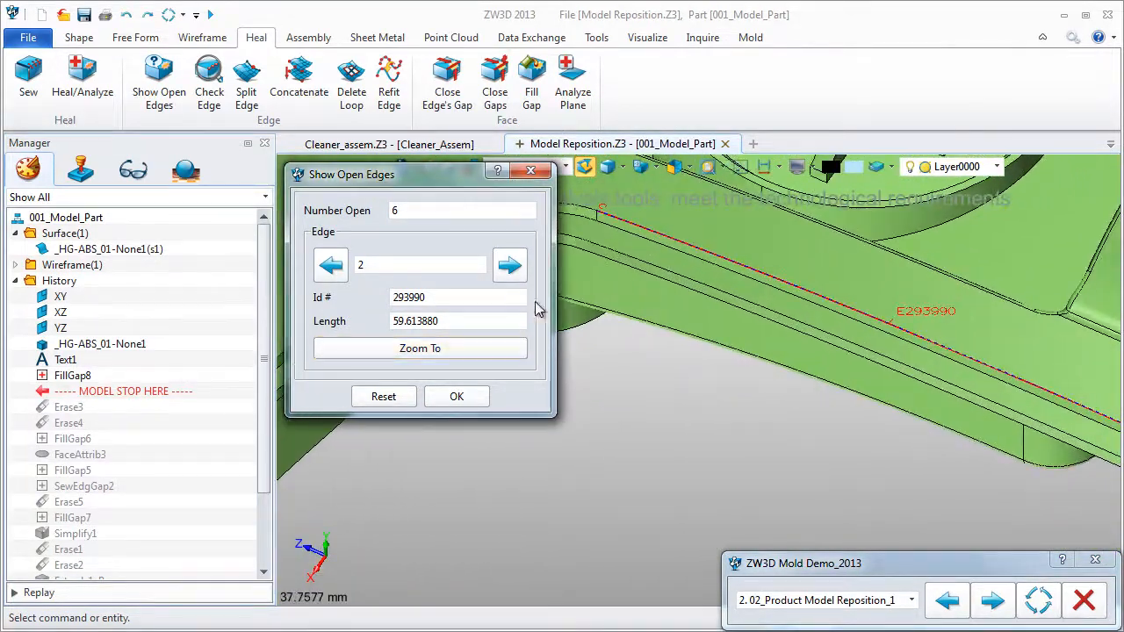
{"action": "left_click", "coordinate": [496, 86]}
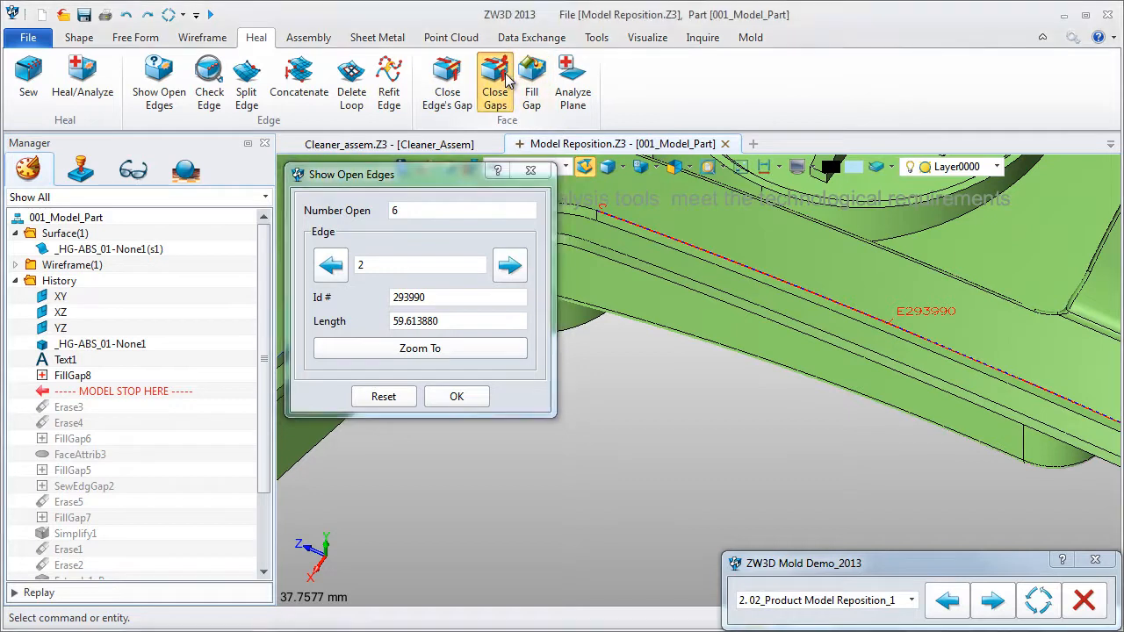
{"action": "left_click", "coordinate": [666, 241]}
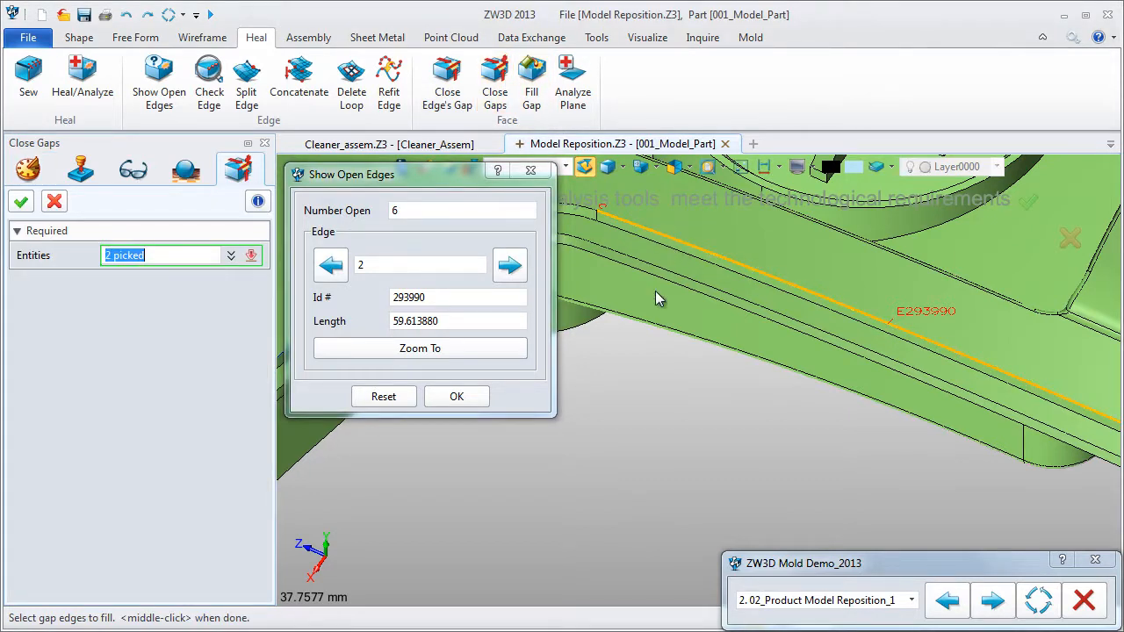
{"action": "middle_click", "coordinate": [661, 395]}
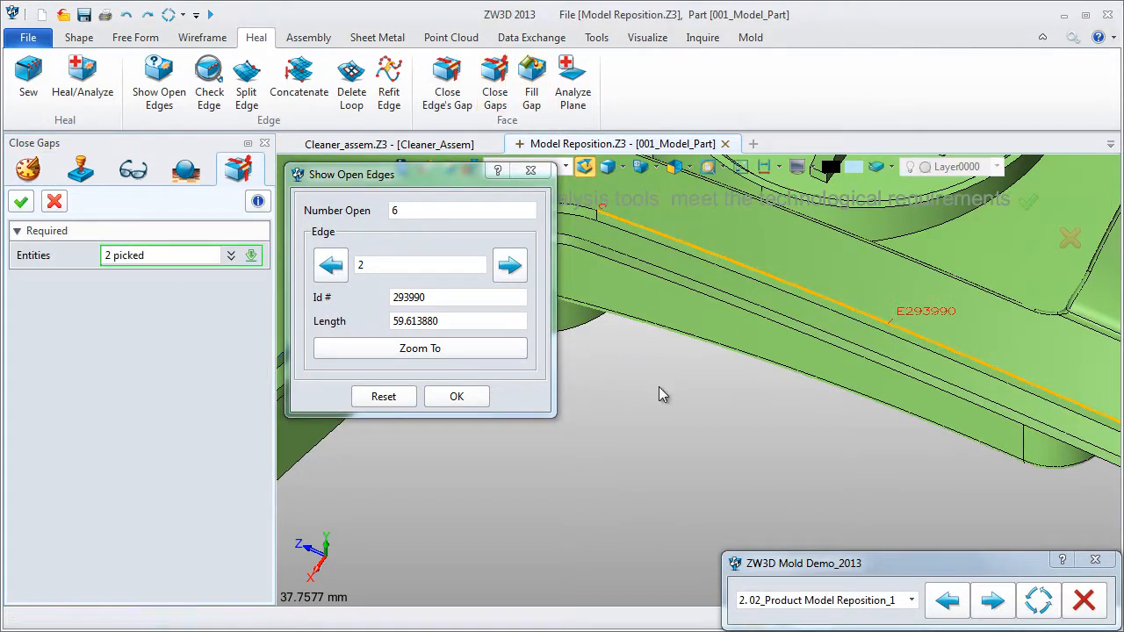
Zoom to the last remaining open edges along the long seam beside the cover's end boss and seal them with Close Gaps
{"action": "left_click", "coordinate": [509, 267]}
{"action": "left_click", "coordinate": [494, 348]}
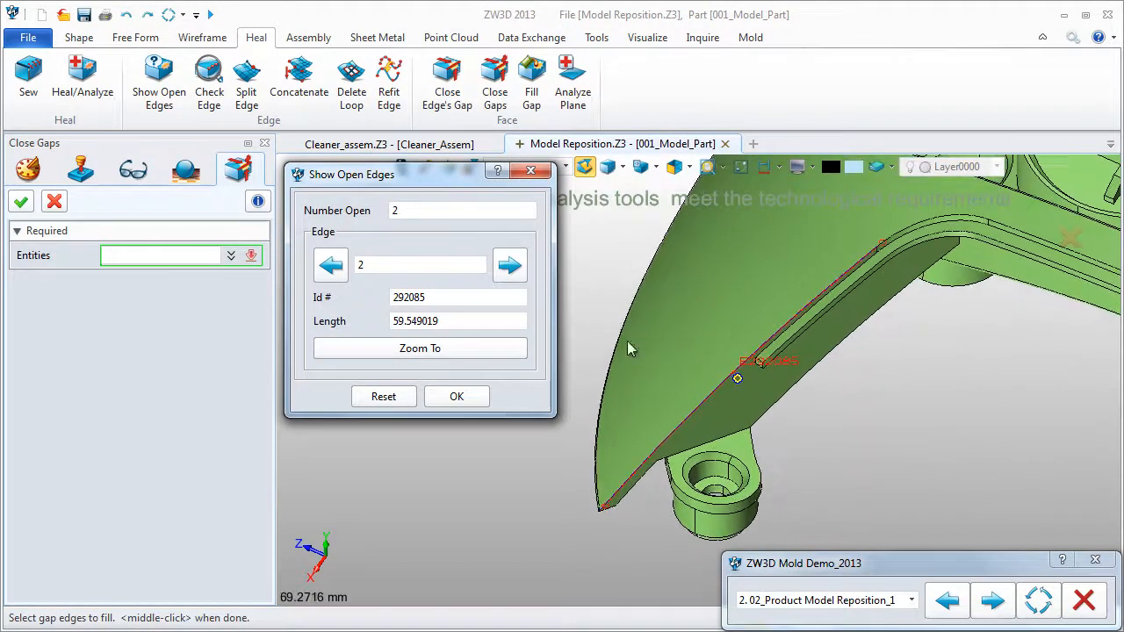
{"action": "left_click", "coordinate": [709, 396]}
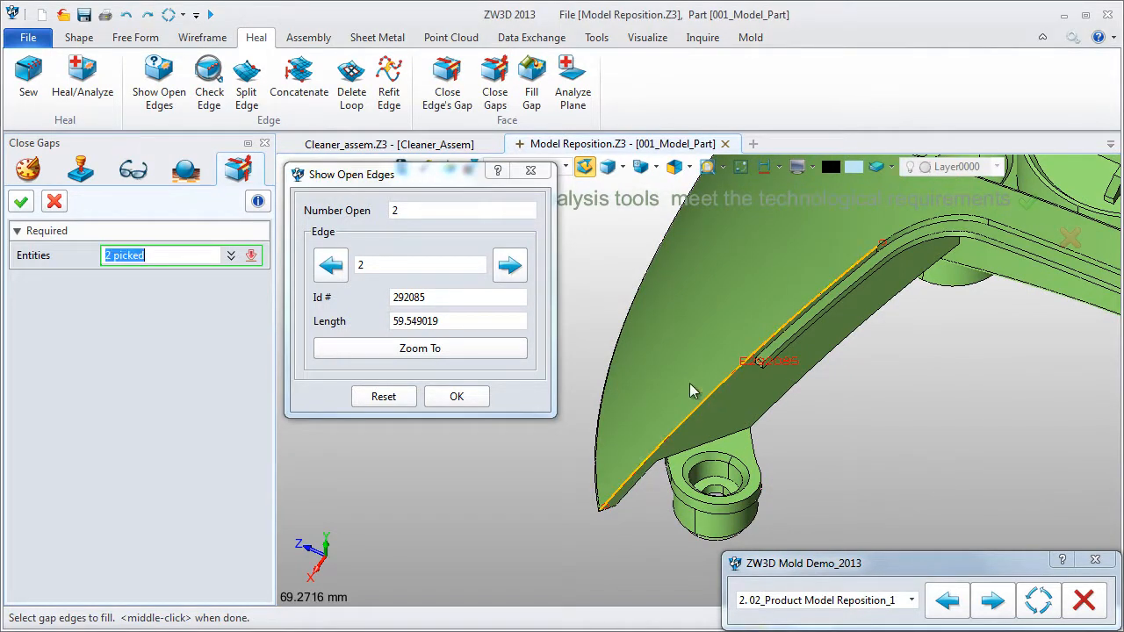
{"action": "middle_click", "coordinate": [632, 348]}
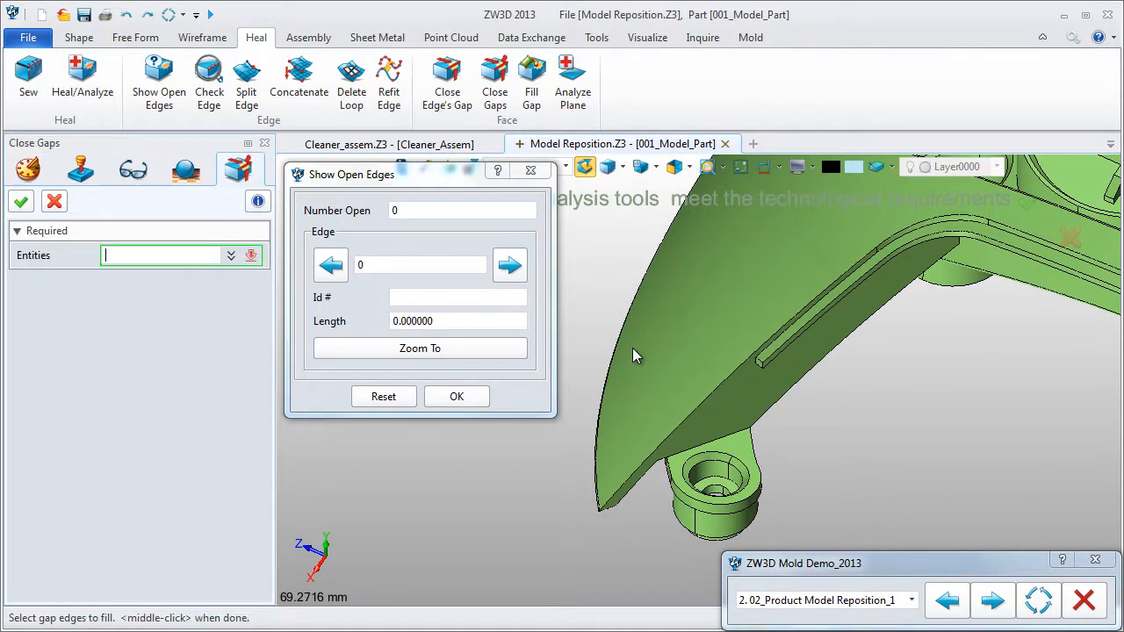
Finish Close Gaps, expand the Solid group to inspect the healed body, and close the open edges check
{"action": "middle_click", "coordinate": [583, 323]}
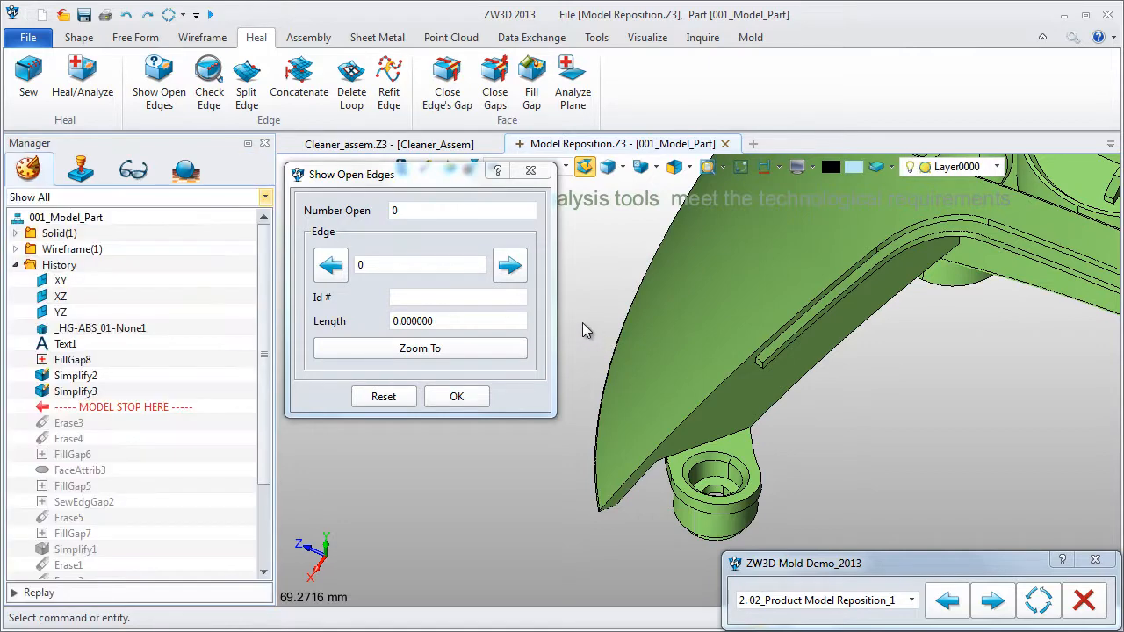
{"action": "left_click", "coordinate": [15, 234]}
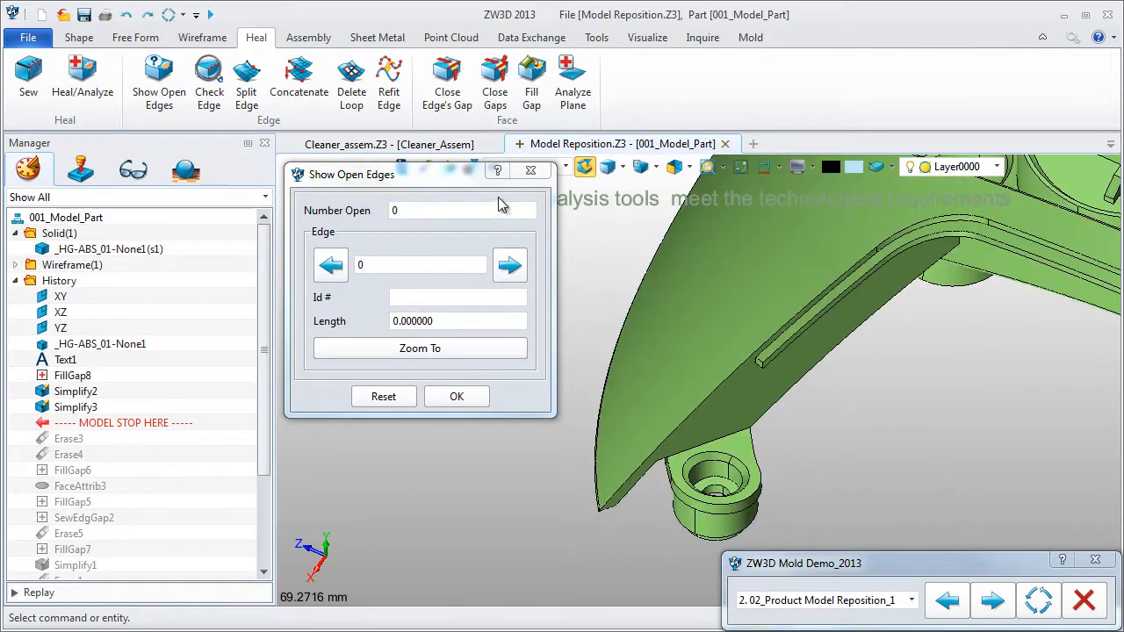
{"action": "left_click", "coordinate": [531, 171]}
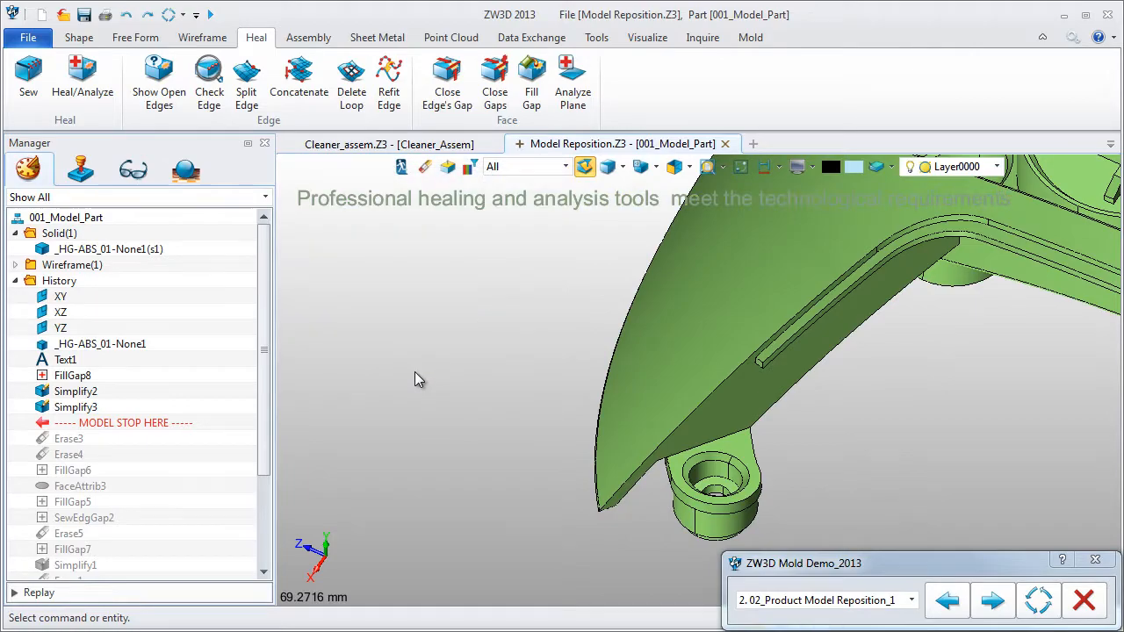
{"action": "key", "text": "ctrl+a"}
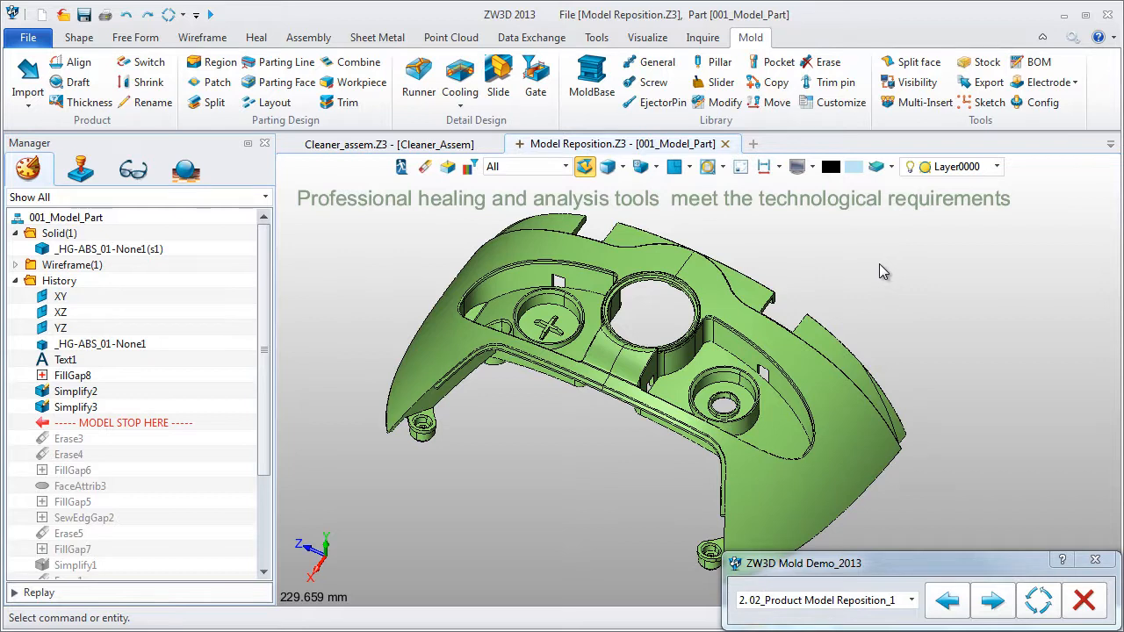
Run a draft analysis on the whole cover using the Y axis (0,1,0) as the reference direction
{"action": "left_click", "coordinate": [79, 83]}
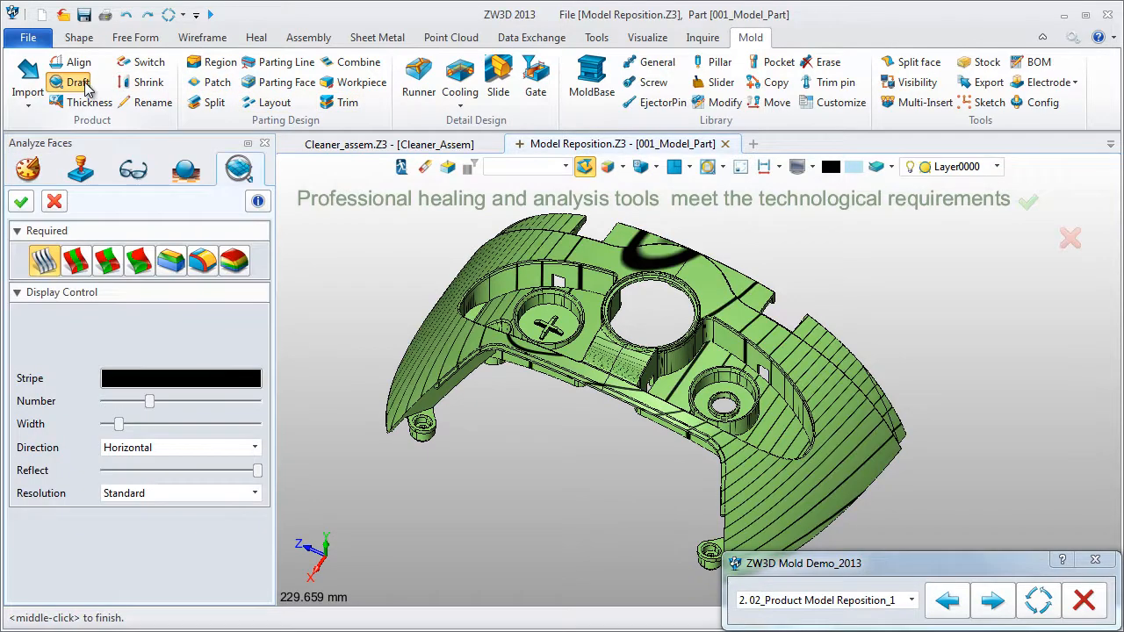
{"action": "left_click", "coordinate": [180, 317]}
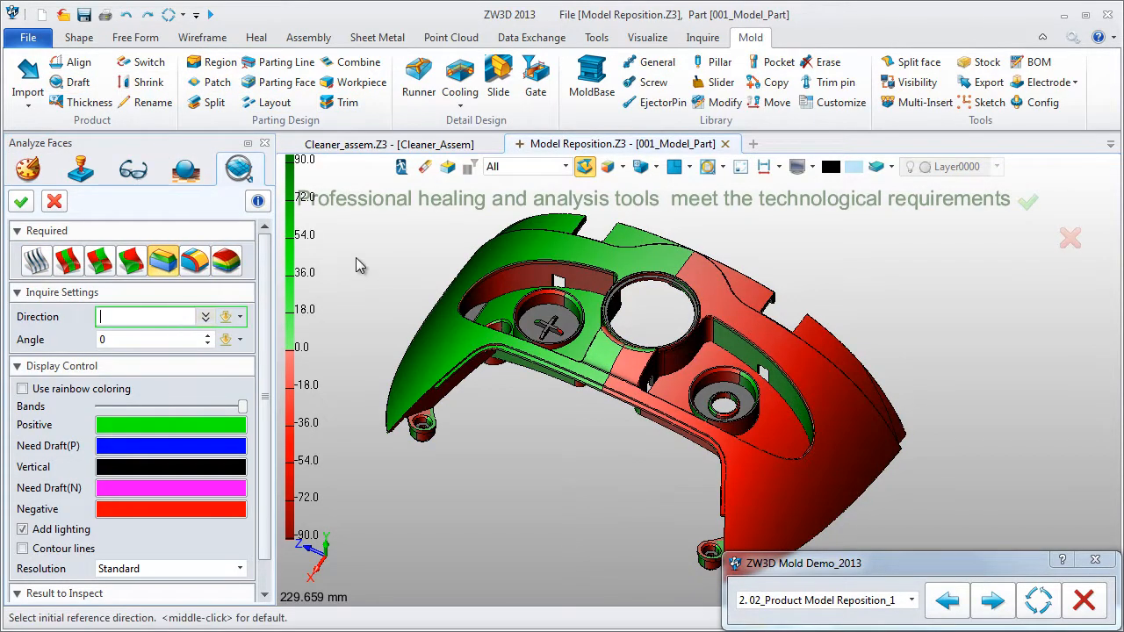
{"action": "right_click", "coordinate": [356, 258]}
{"action": "left_click", "coordinate": [392, 290]}
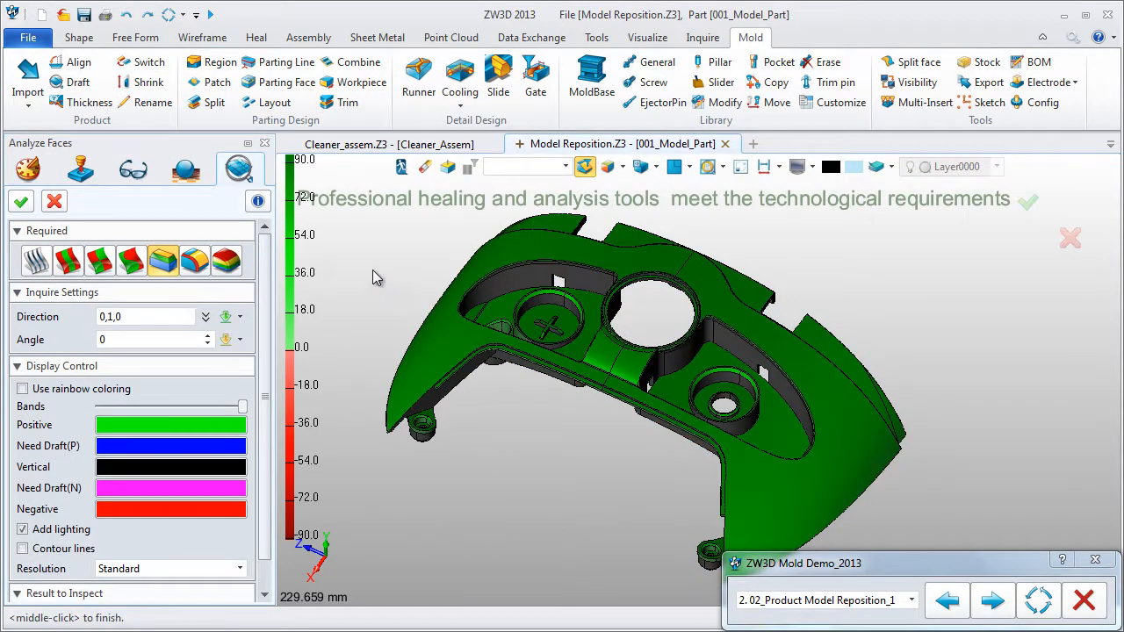
Try other check angles and rainbow coloring in the draft analysis, and switch rainbow coloring back off
{"action": "left_click", "coordinate": [142, 338]}
{"action": "scroll", "coordinate": [143, 339], "scroll_direction": "up", "scroll_amount": 11}
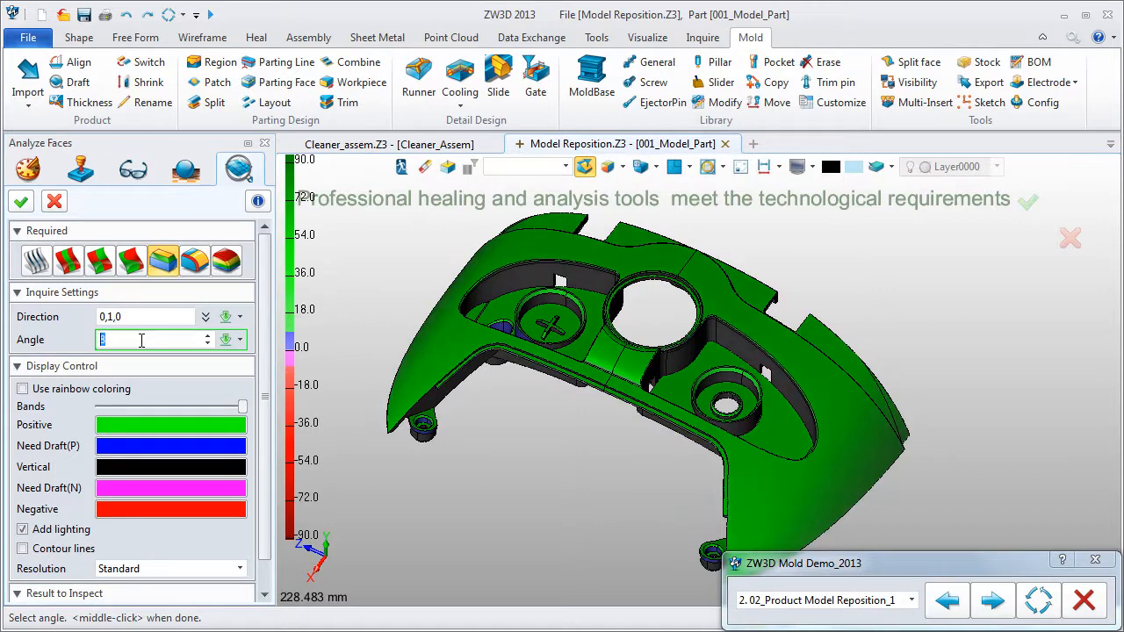
{"action": "left_click", "coordinate": [42, 389]}
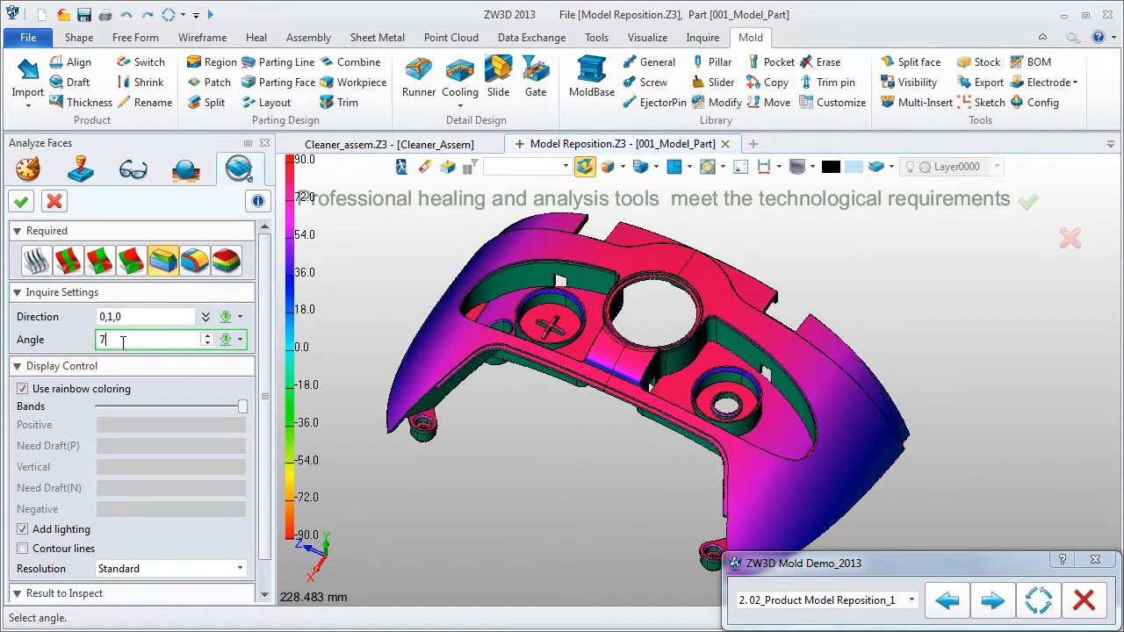
{"action": "scroll", "coordinate": [123, 343], "scroll_direction": "down", "scroll_amount": 7}
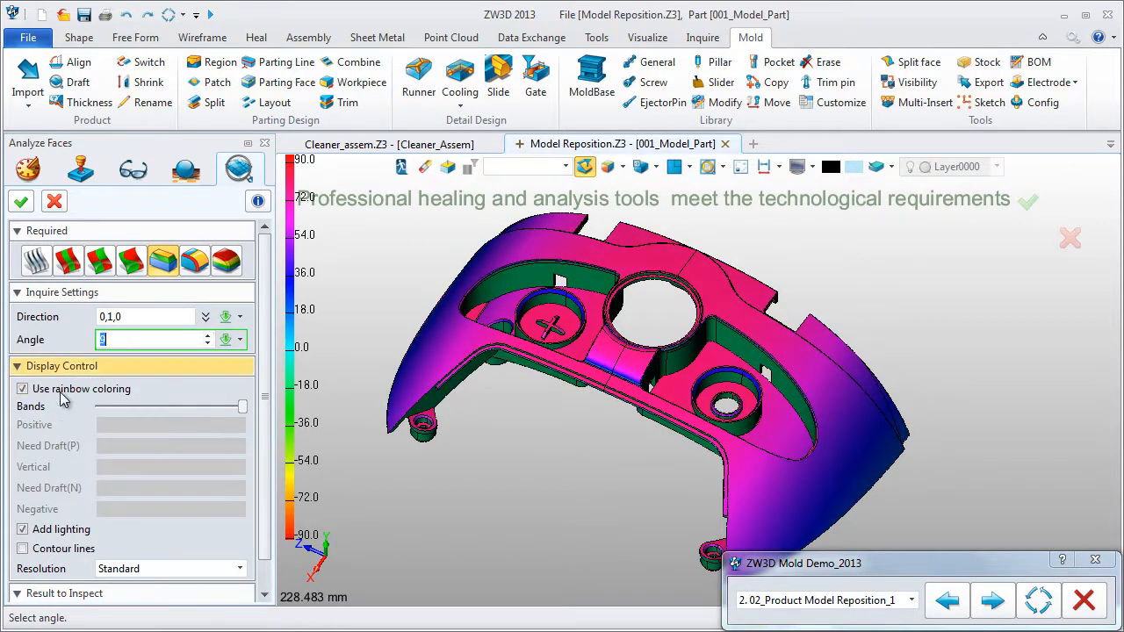
{"action": "left_click", "coordinate": [61, 389]}
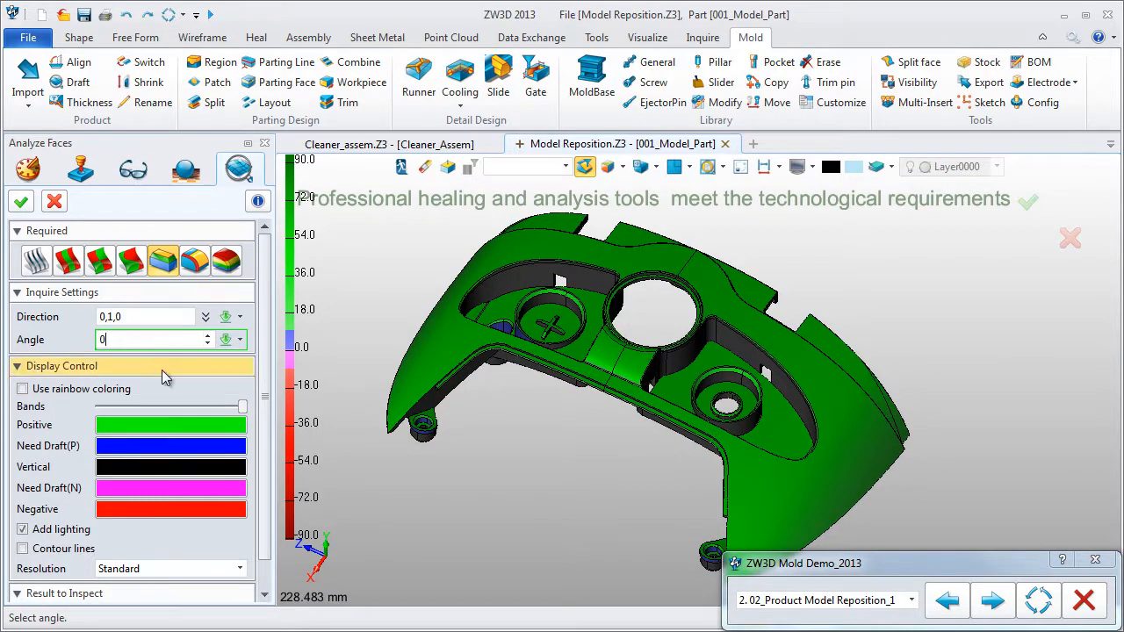
Apply a draft check angle of 0 and examine the draft colors on the cover's outer and inner faces
{"action": "scroll", "coordinate": [507, 324], "scroll_direction": "up", "scroll_amount": 3}
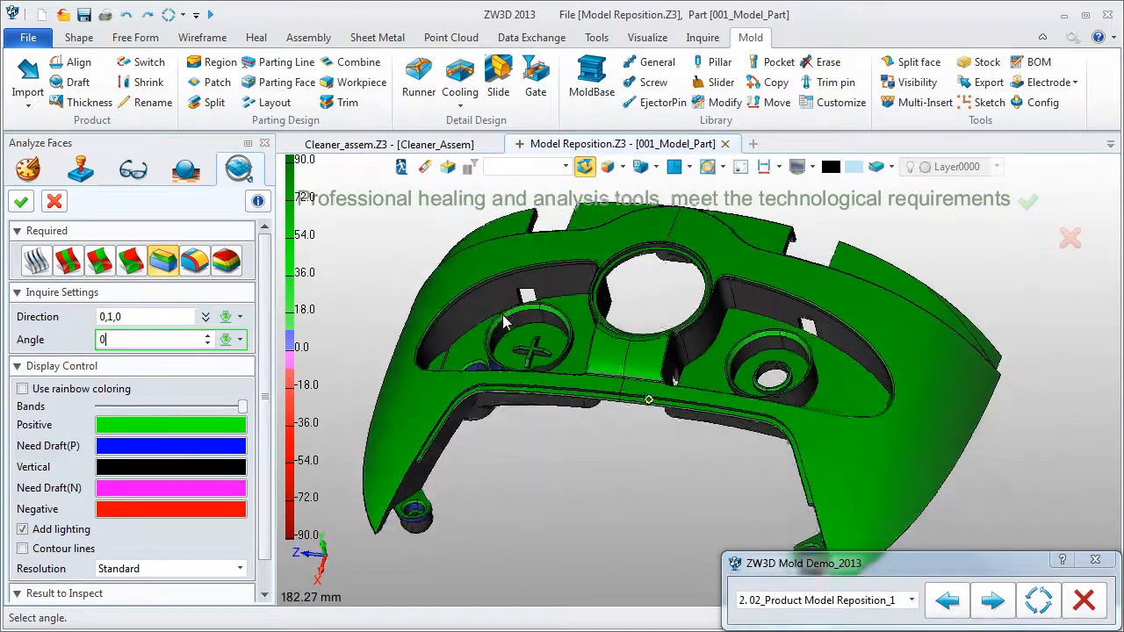
{"action": "scroll", "coordinate": [505, 323], "scroll_direction": "up", "scroll_amount": 3}
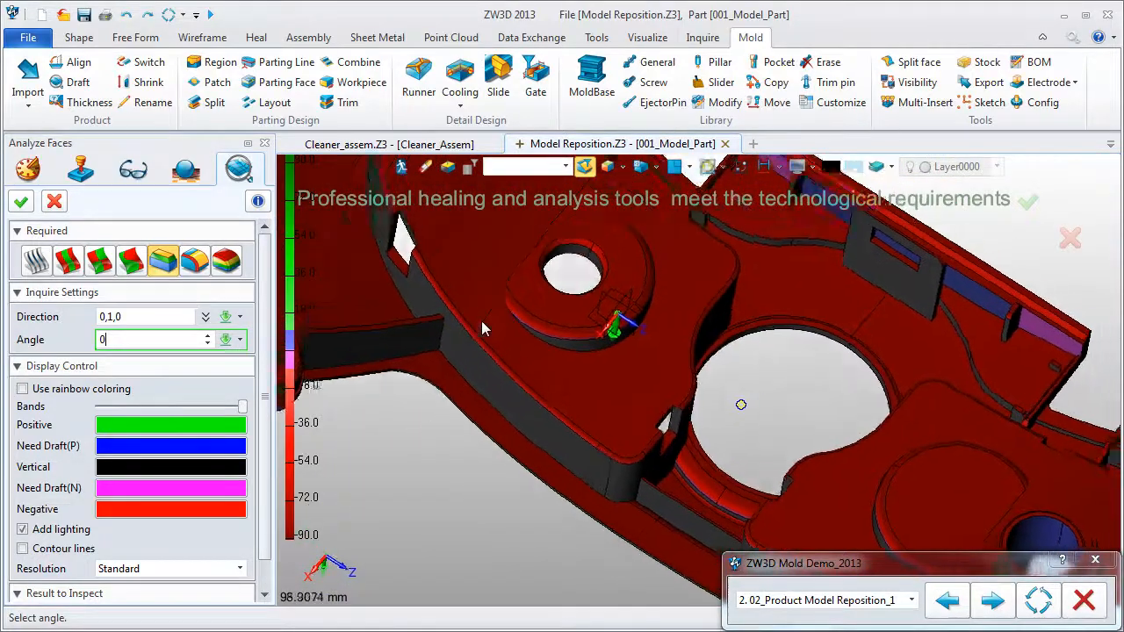
{"action": "left_click", "coordinate": [204, 318]}
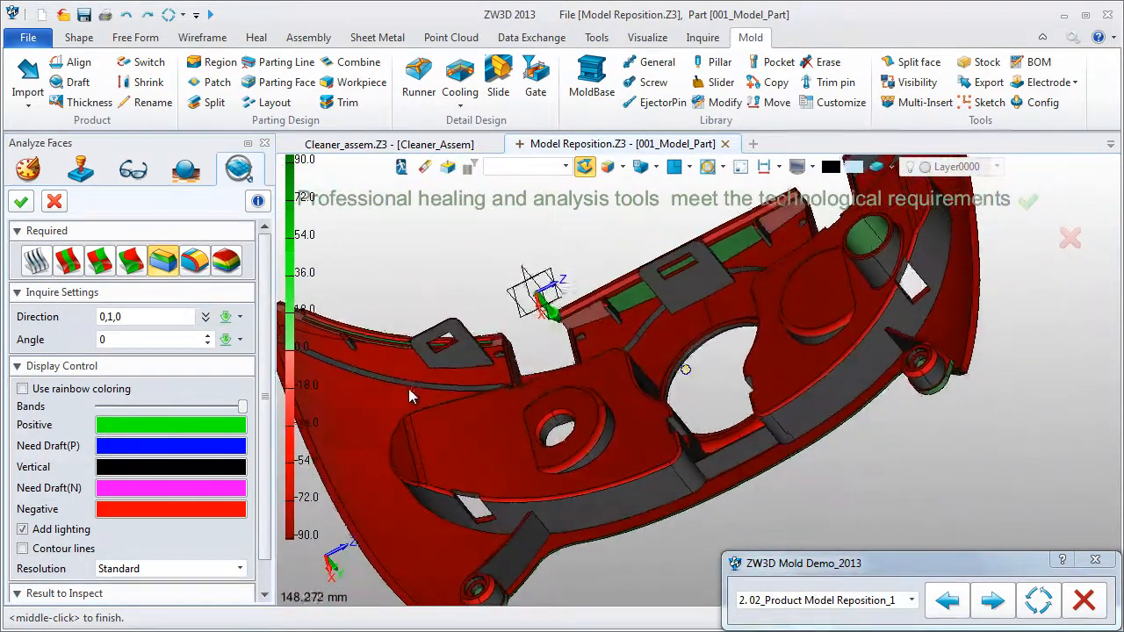
Browse the draft angle at points on the inner faces and the round boss wall, and end the analysis
{"action": "scroll", "coordinate": [229, 544], "scroll_direction": "down", "scroll_amount": 1}
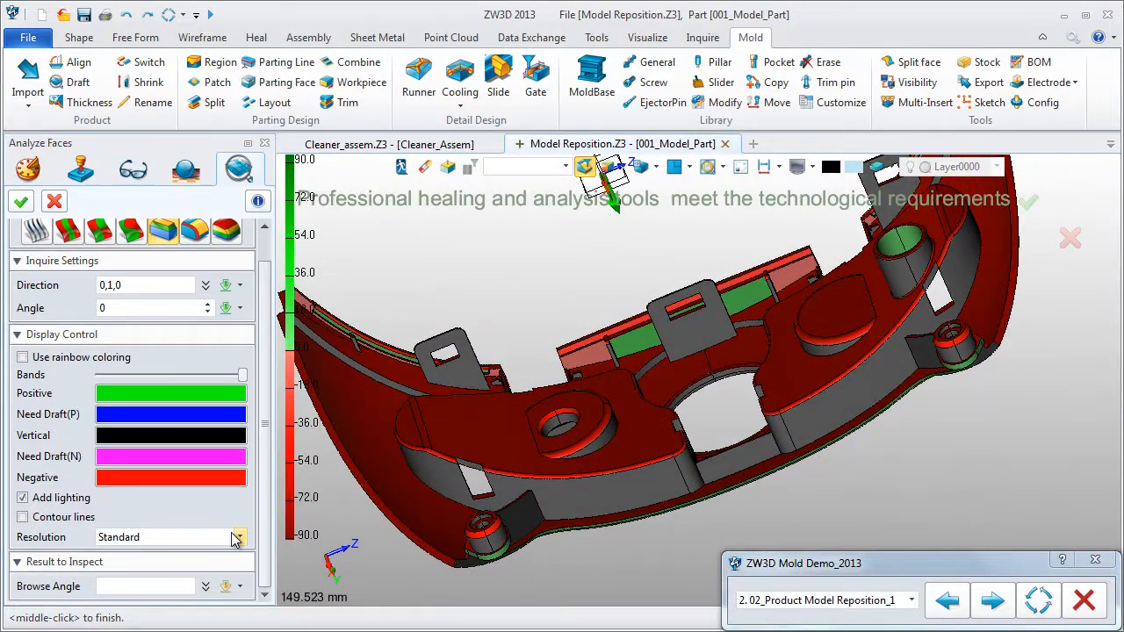
{"action": "left_click", "coordinate": [145, 587]}
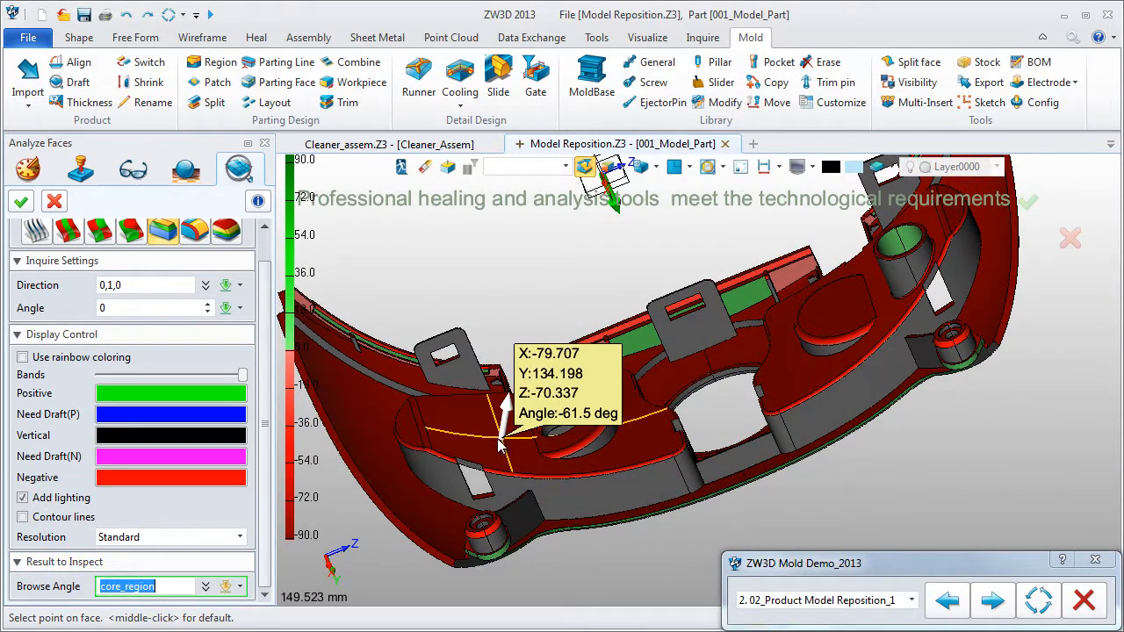
{"action": "scroll", "coordinate": [497, 443], "scroll_direction": "up", "scroll_amount": 3}
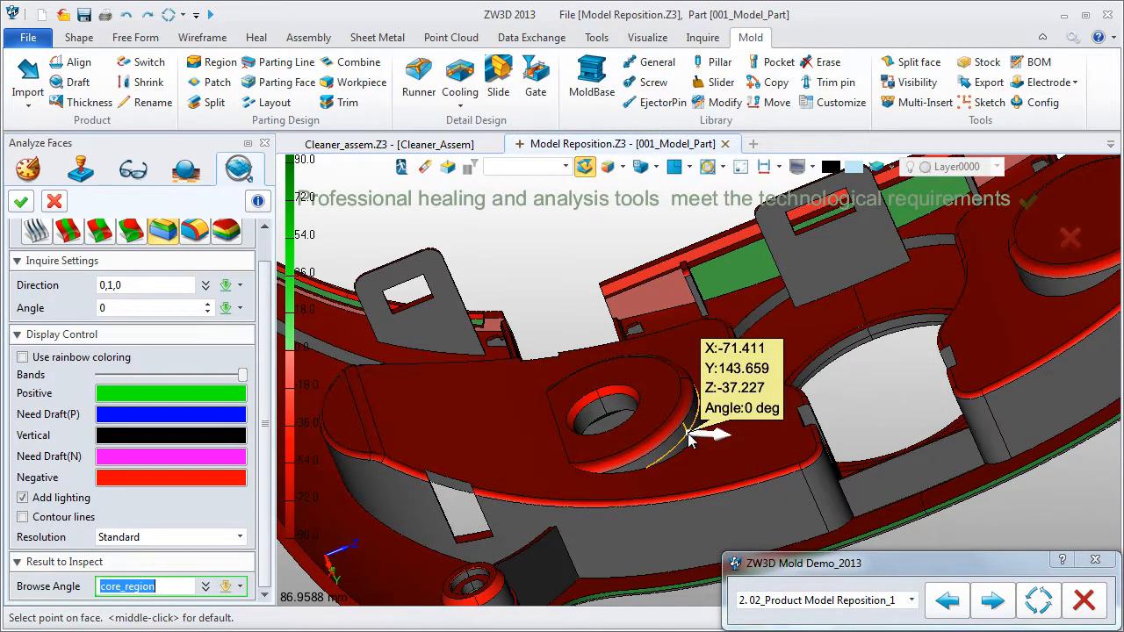
{"action": "scroll", "coordinate": [689, 441], "scroll_direction": "down", "scroll_amount": 5}
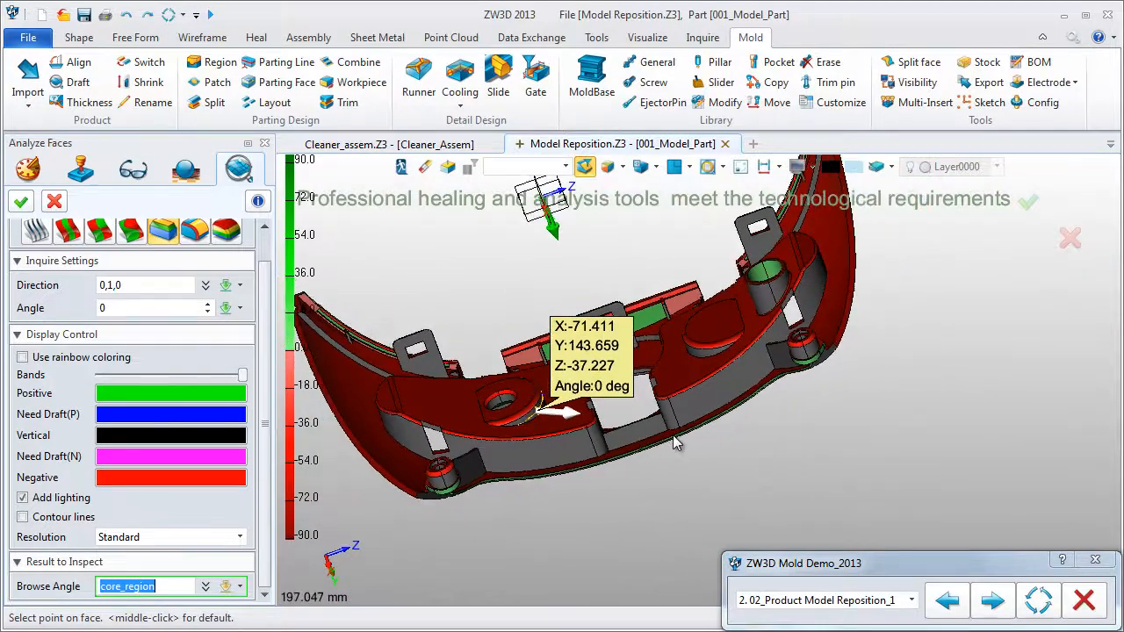
{"action": "middle_click", "coordinate": [453, 342]}
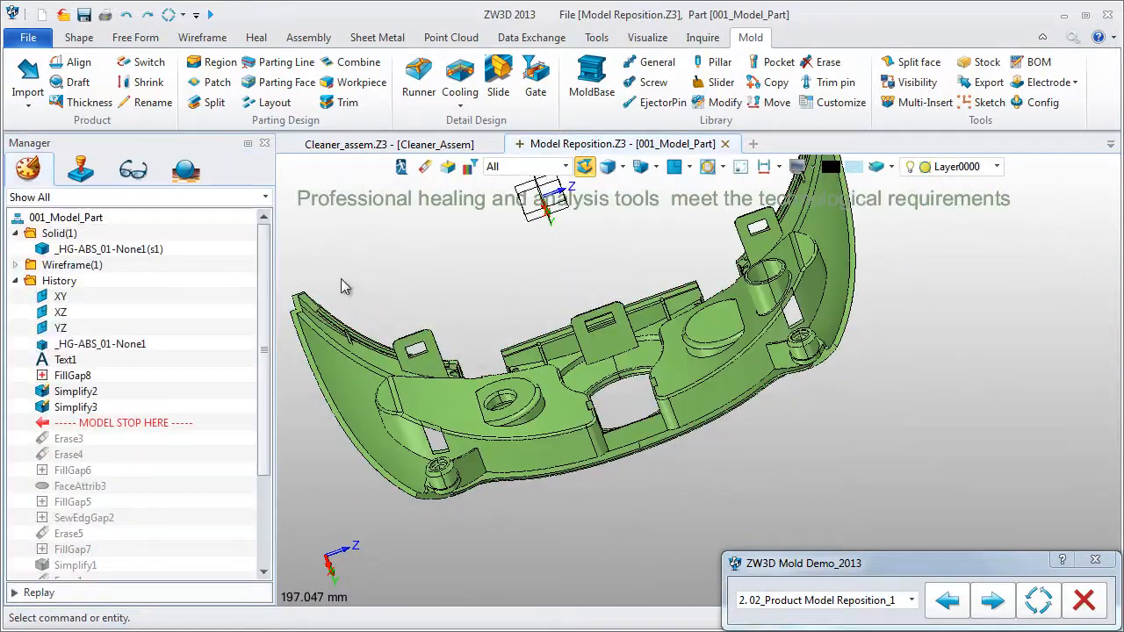
Align the cover shape with the Y axis (0,1,0) as parting direction and the X axis (1,0,0) as side parting direction
{"action": "right_click_drag", "start_coordinate": [342, 280], "coordinate": [406, 451]}
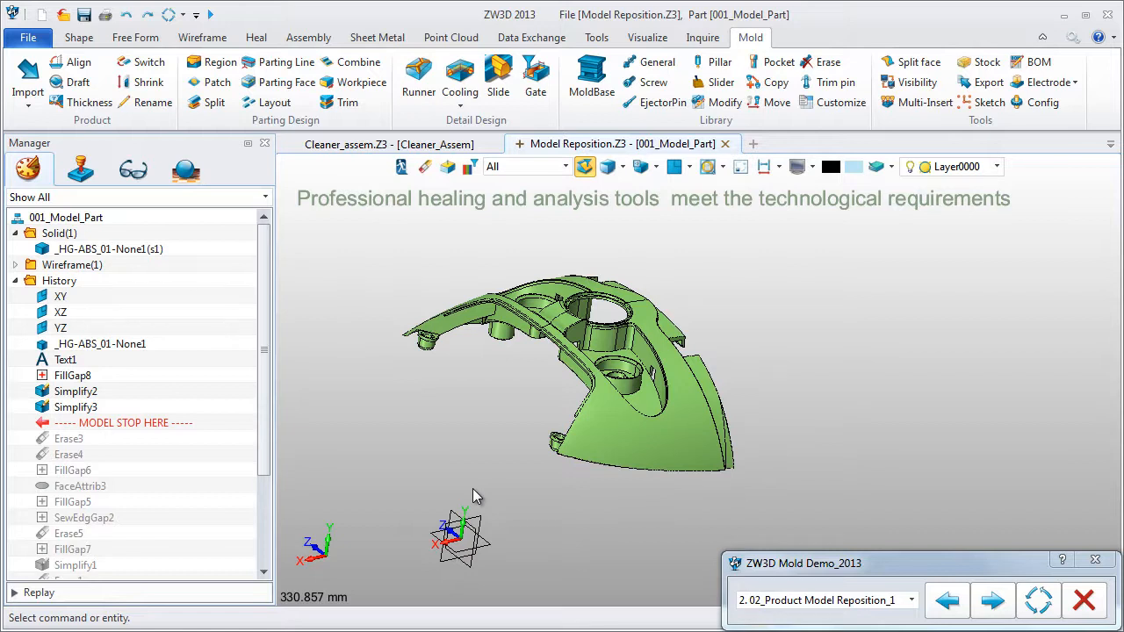
{"action": "left_click", "coordinate": [88, 68]}
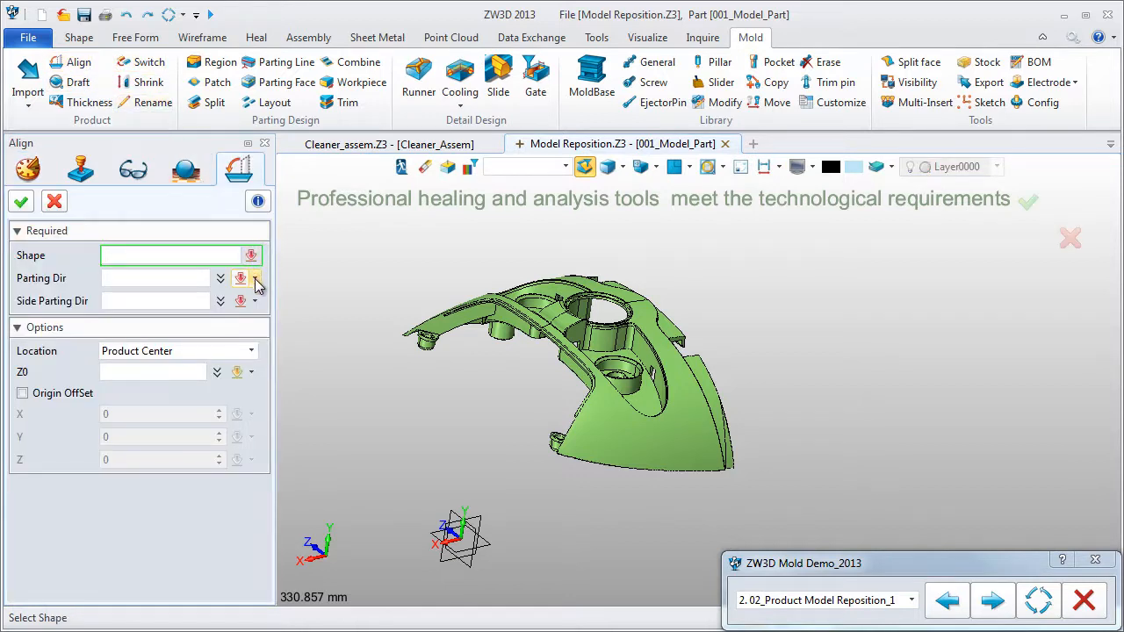
{"action": "left_click", "coordinate": [462, 328]}
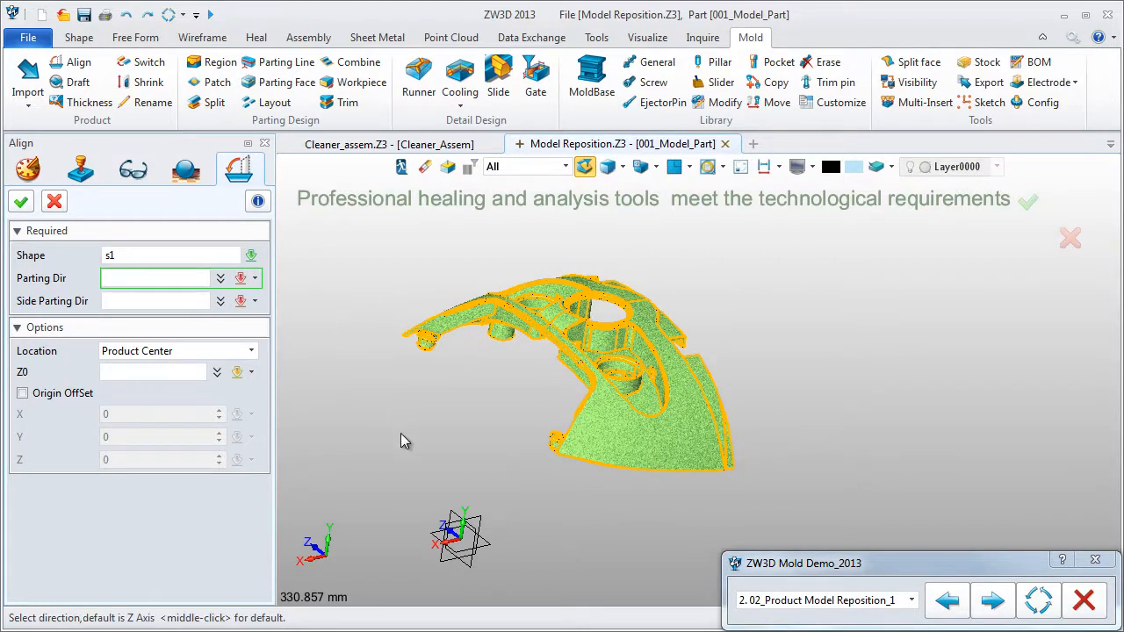
{"action": "left_click", "coordinate": [463, 509]}
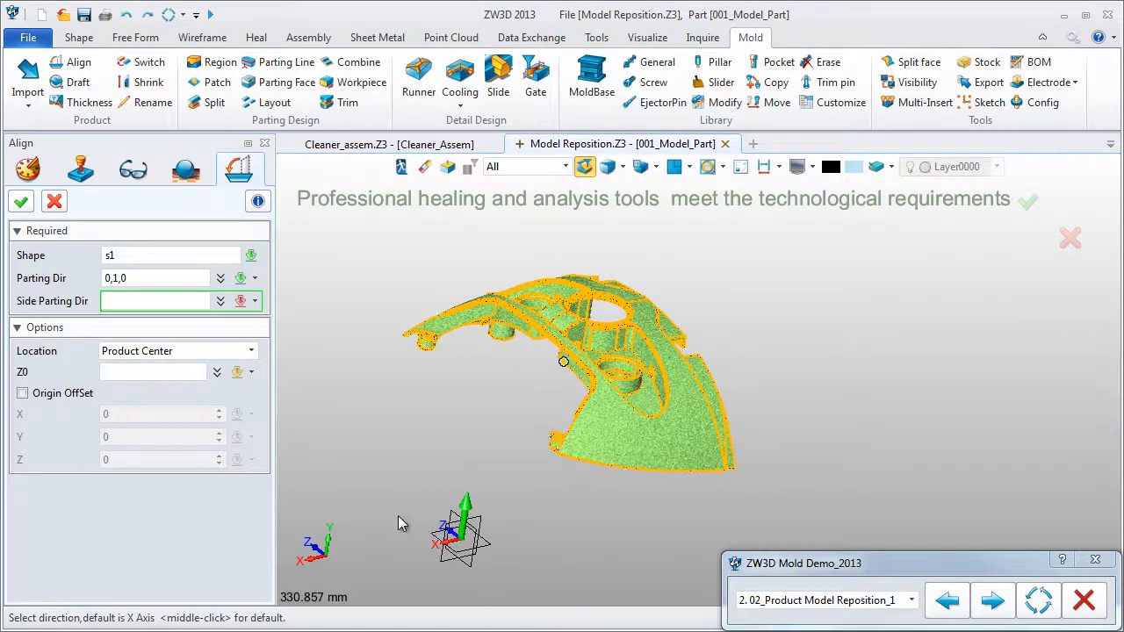
{"action": "left_click", "coordinate": [478, 549]}
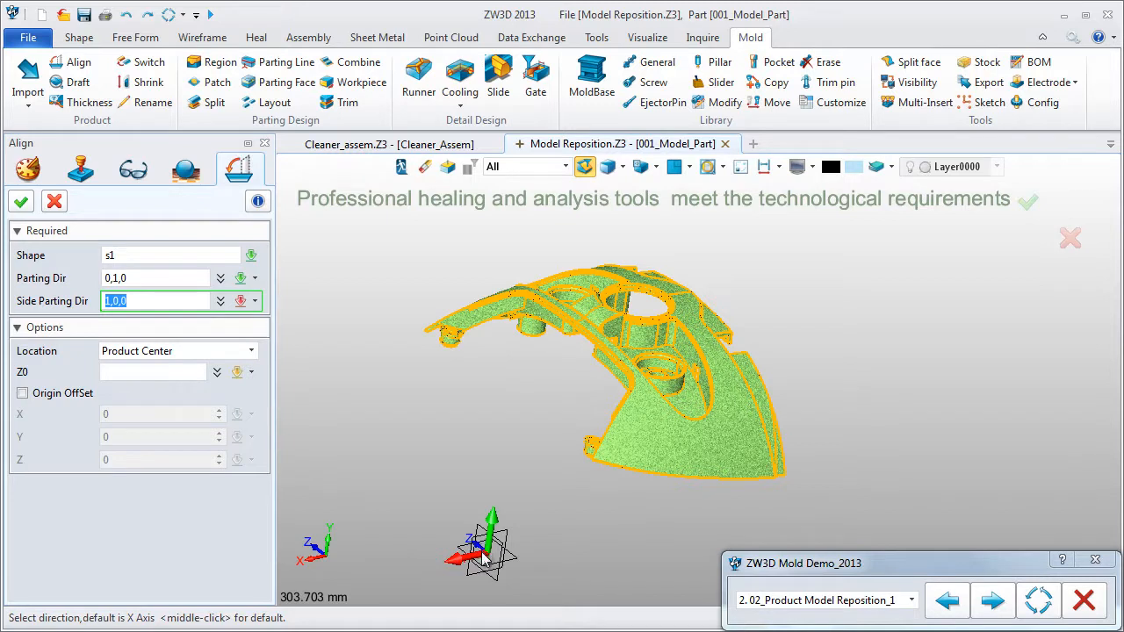
Keep Product Center as the align location, set Z0 to the front rim point at -45.8197,164.035,0, and apply the alignment
{"action": "left_click", "coordinate": [210, 354]}
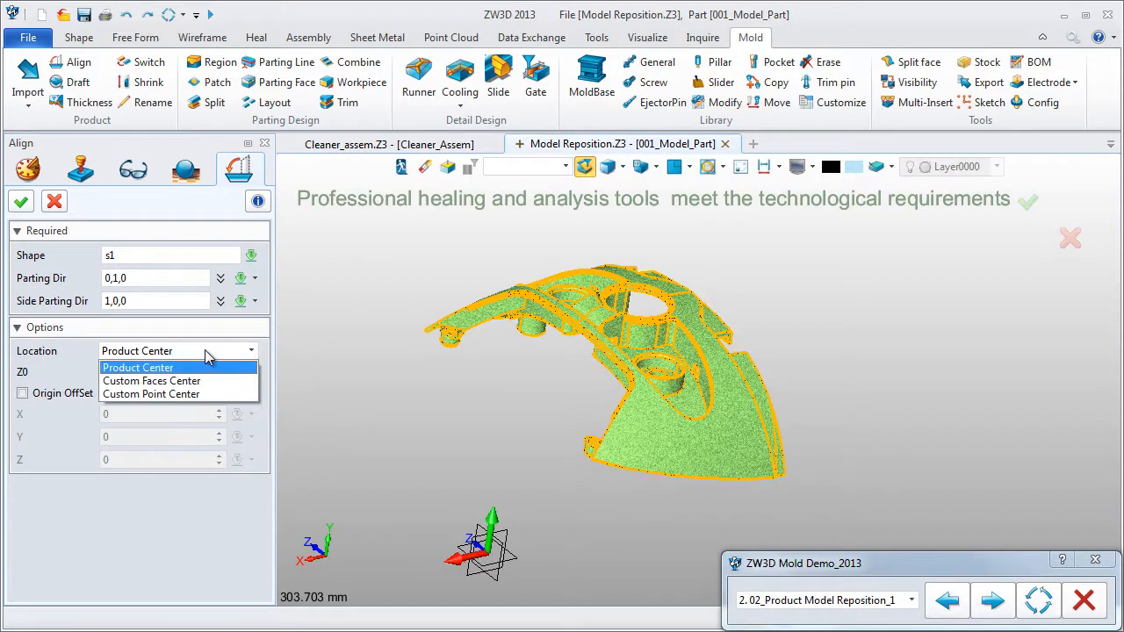
{"action": "left_click", "coordinate": [205, 357]}
{"action": "left_click", "coordinate": [184, 372]}
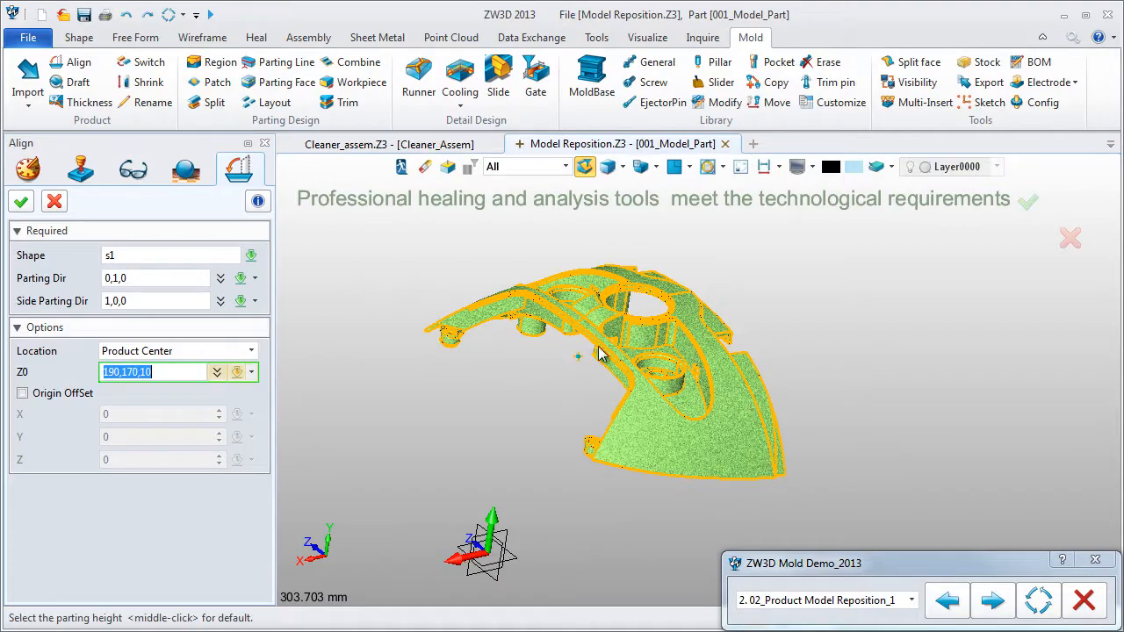
{"action": "scroll", "coordinate": [621, 337], "scroll_direction": "up", "scroll_amount": 1}
{"action": "scroll", "coordinate": [621, 340], "scroll_direction": "up", "scroll_amount": 7}
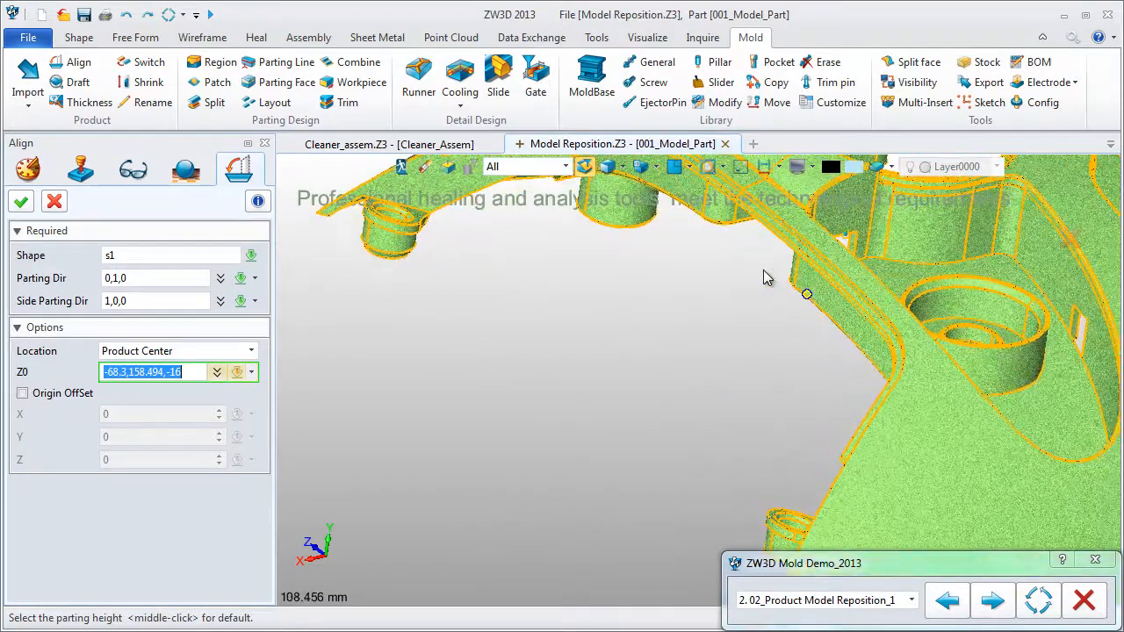
{"action": "scroll", "coordinate": [762, 278], "scroll_direction": "up", "scroll_amount": 3}
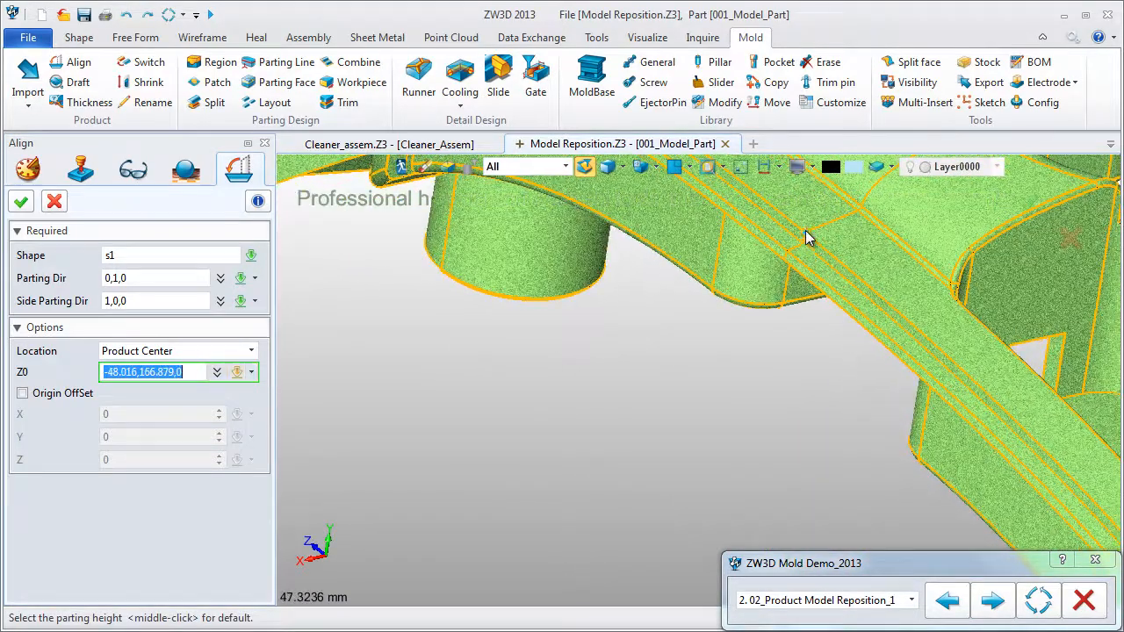
{"action": "left_click", "coordinate": [782, 272]}
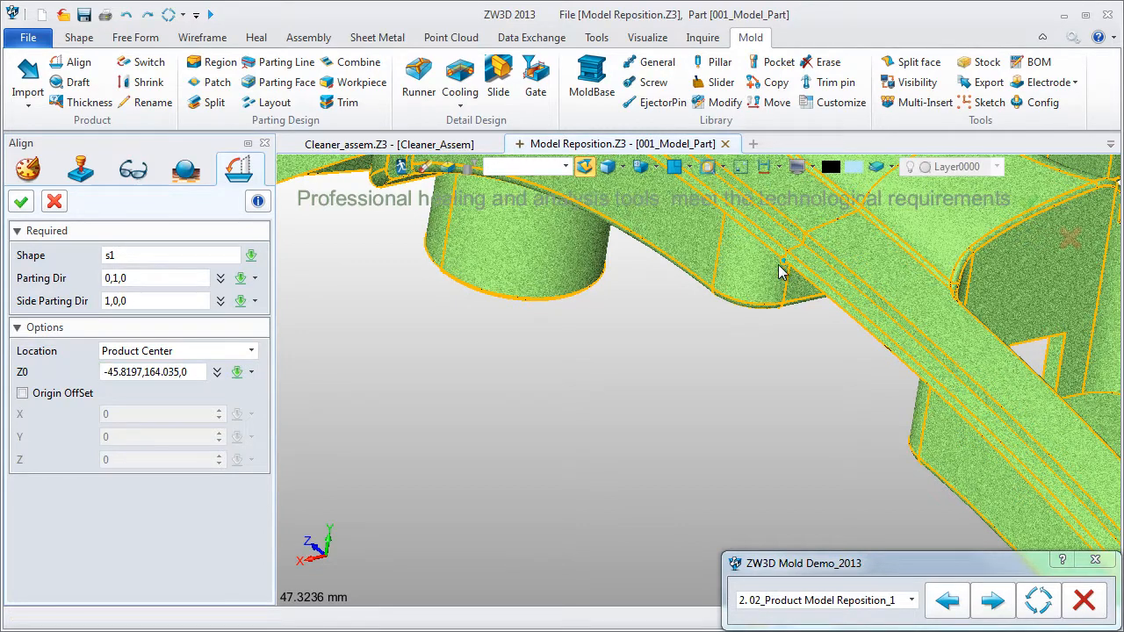
{"action": "middle_click", "coordinate": [554, 367]}
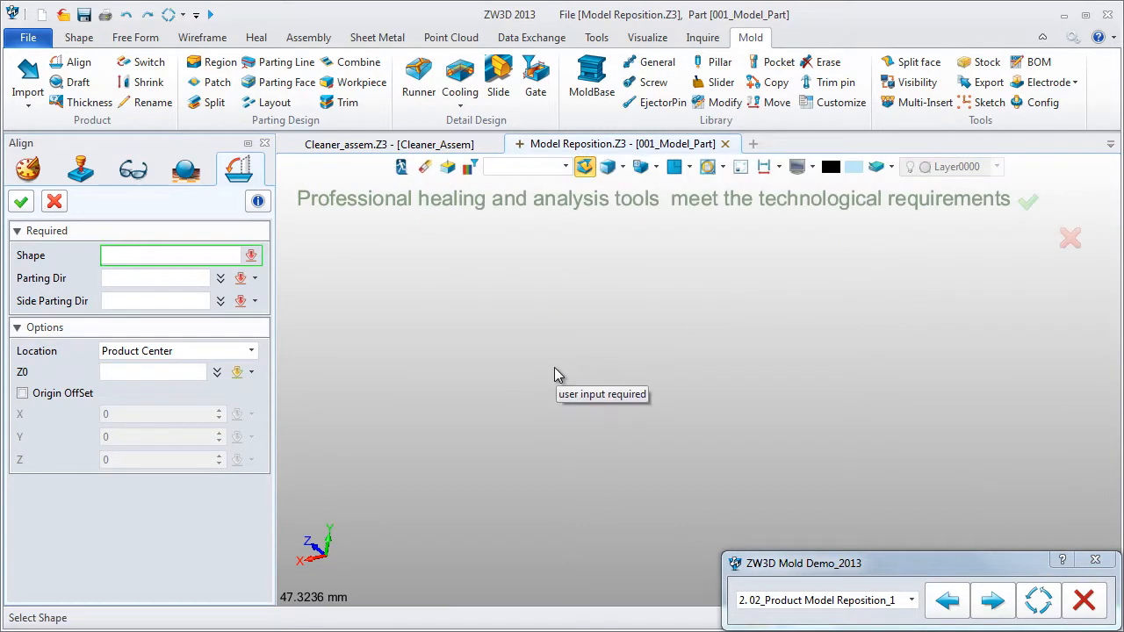
{"action": "left_click", "coordinate": [707, 167]}
{"action": "middle_click_drag", "start_coordinate": [602, 282], "coordinate": [589, 322]}
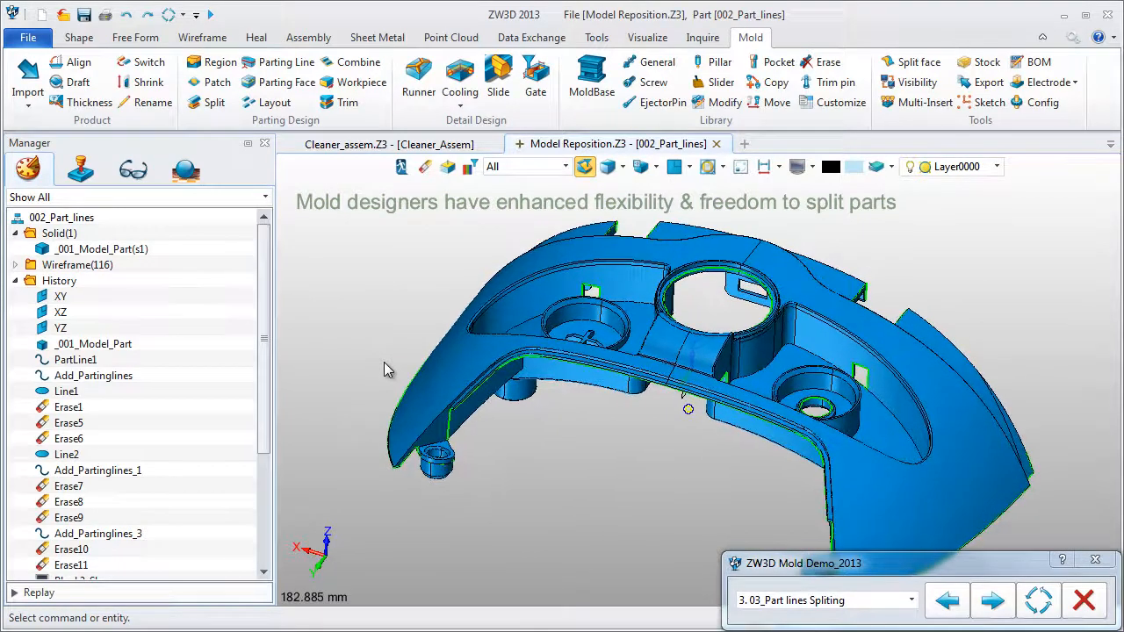
{"action": "left_click", "coordinate": [285, 62]}
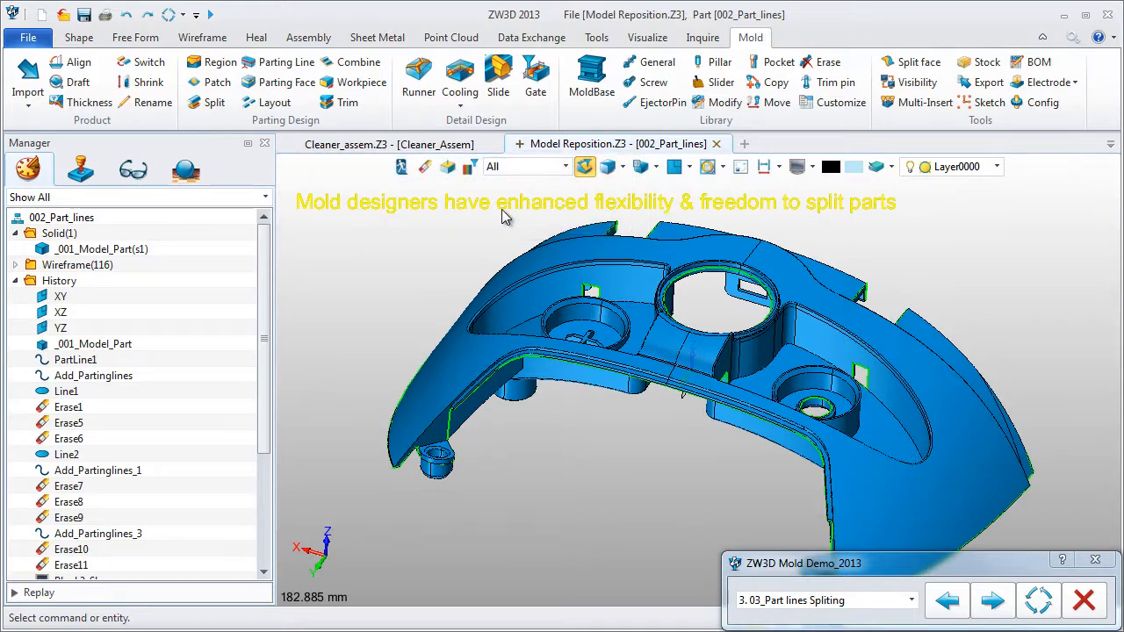
Split the cover along all of its parting line curves, keeping the option to separate the shape at the parting line
{"action": "middle_click_drag", "start_coordinate": [501, 209], "coordinate": [417, 285]}
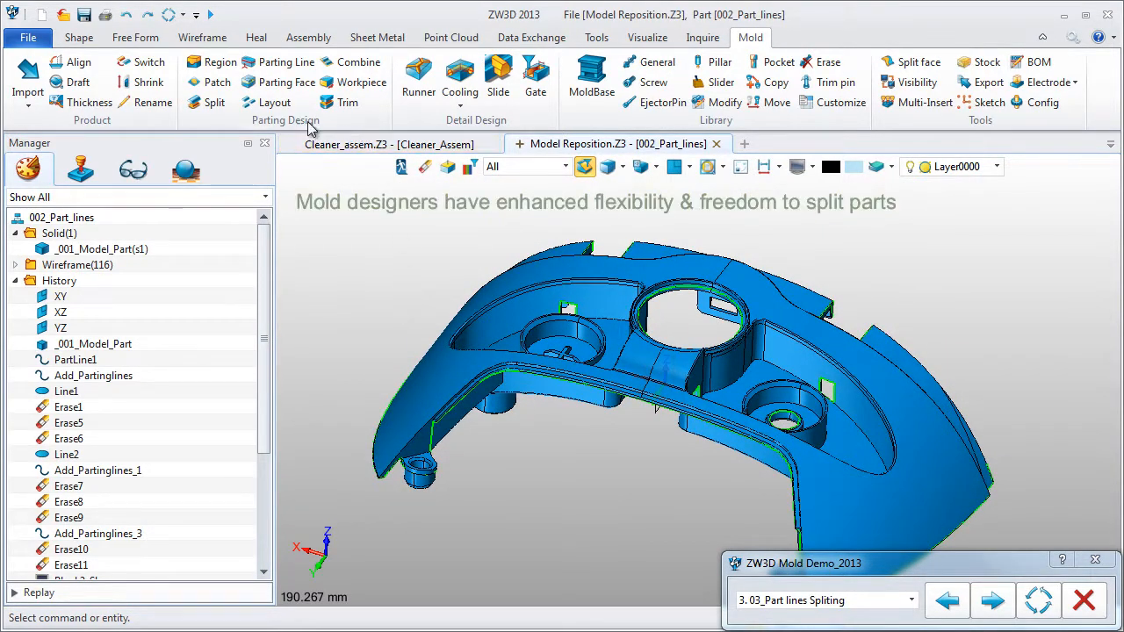
{"action": "left_click", "coordinate": [202, 104]}
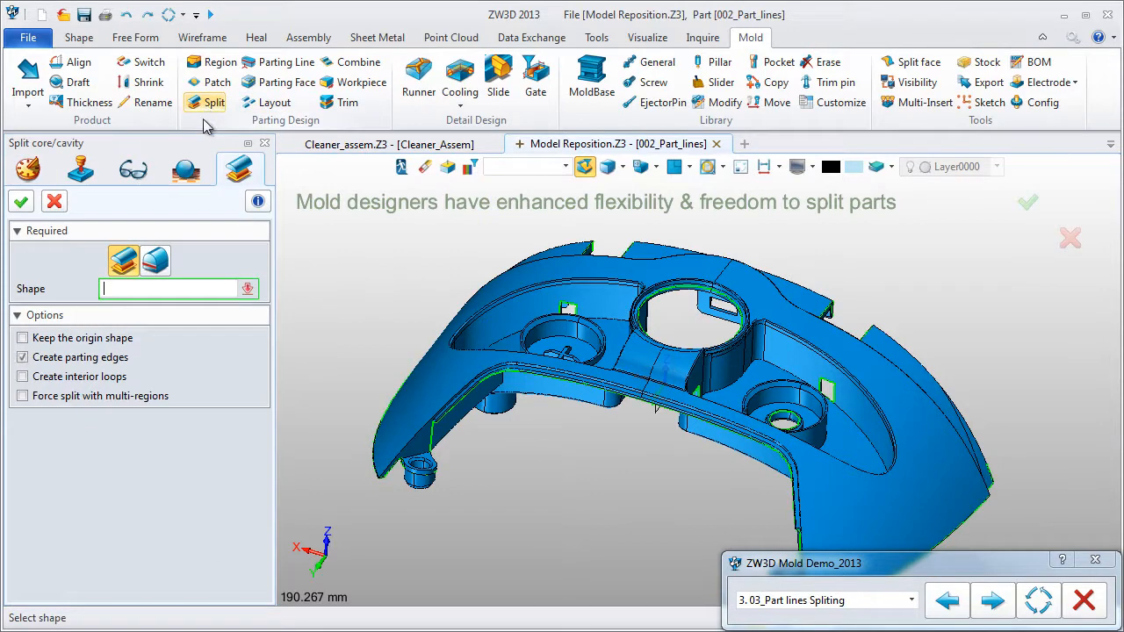
{"action": "left_click", "coordinate": [151, 269]}
{"action": "right_click", "coordinate": [384, 288]}
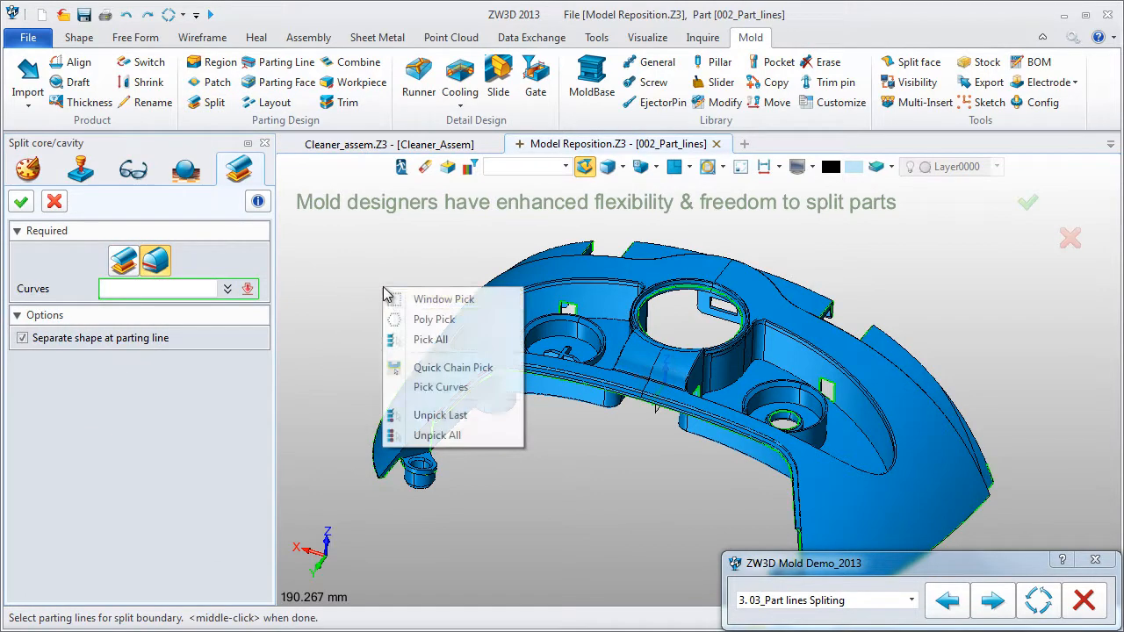
{"action": "left_click", "coordinate": [406, 339]}
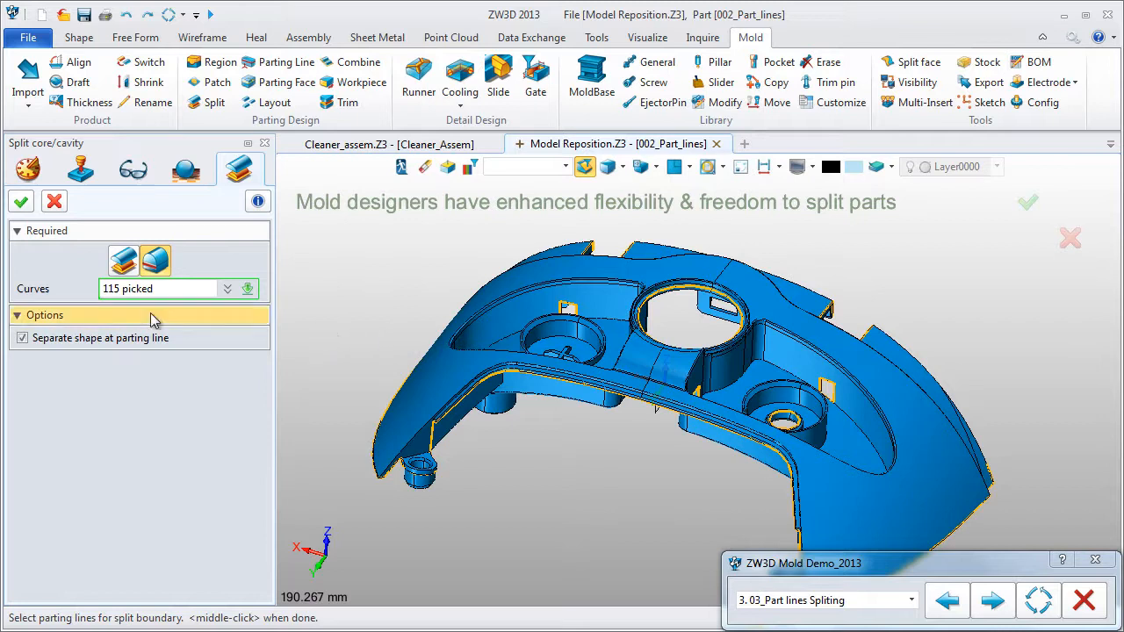
{"action": "left_click", "coordinate": [21, 204]}
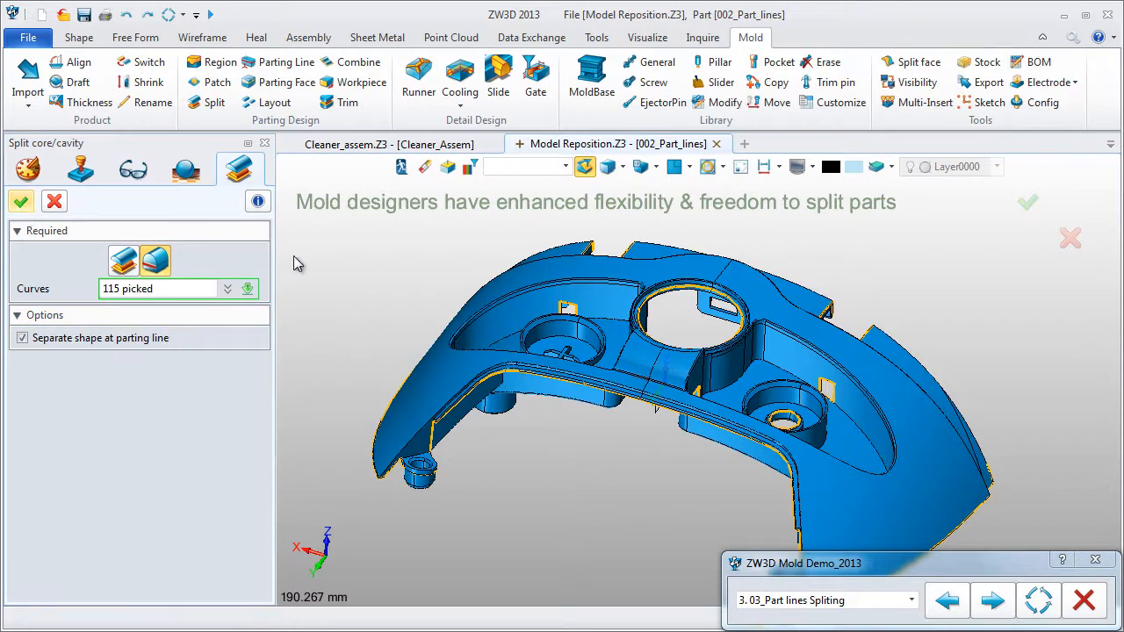
{"action": "middle_click", "coordinate": [351, 276]}
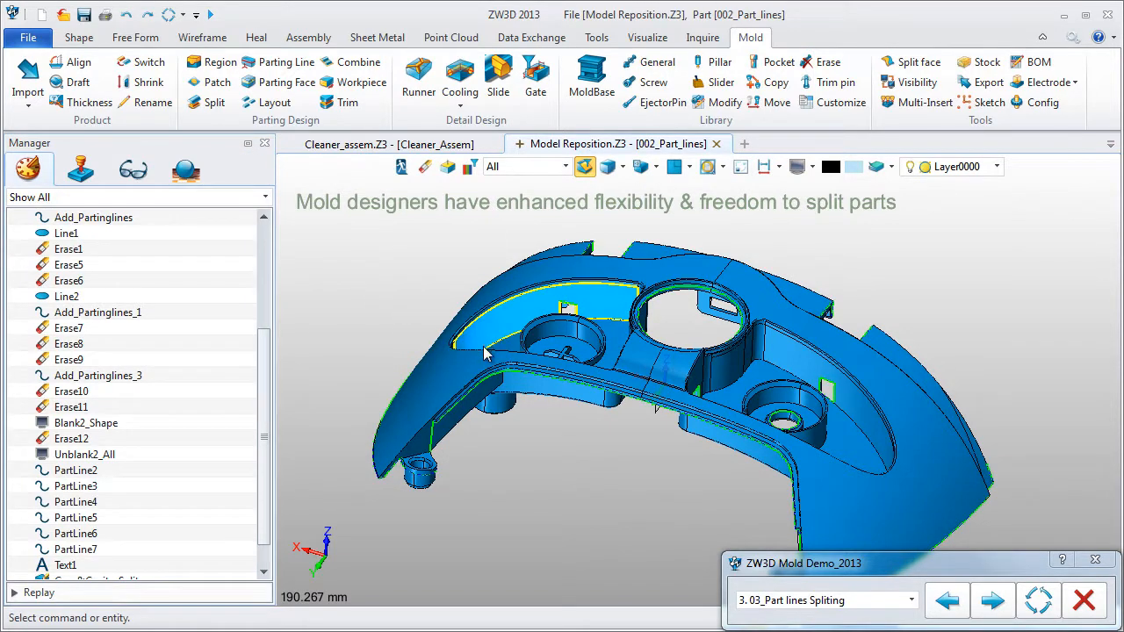
Restrict selection to shapes and move the split cover's outer shape 90 mm upward along the Z axis
{"action": "left_click", "coordinate": [544, 167]}
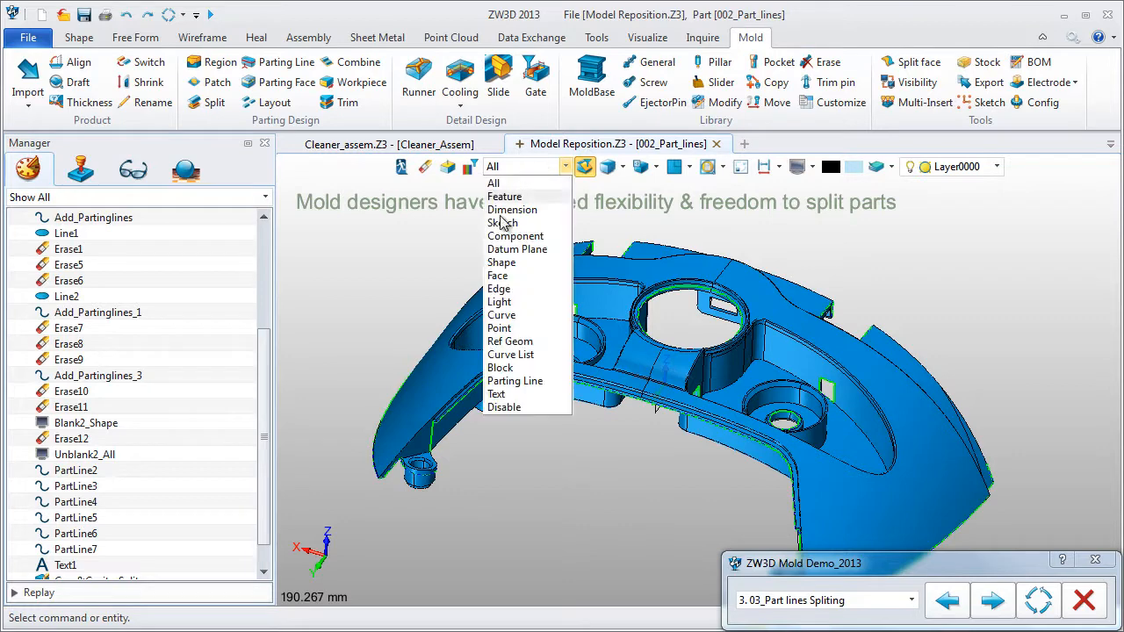
{"action": "left_click", "coordinate": [502, 263]}
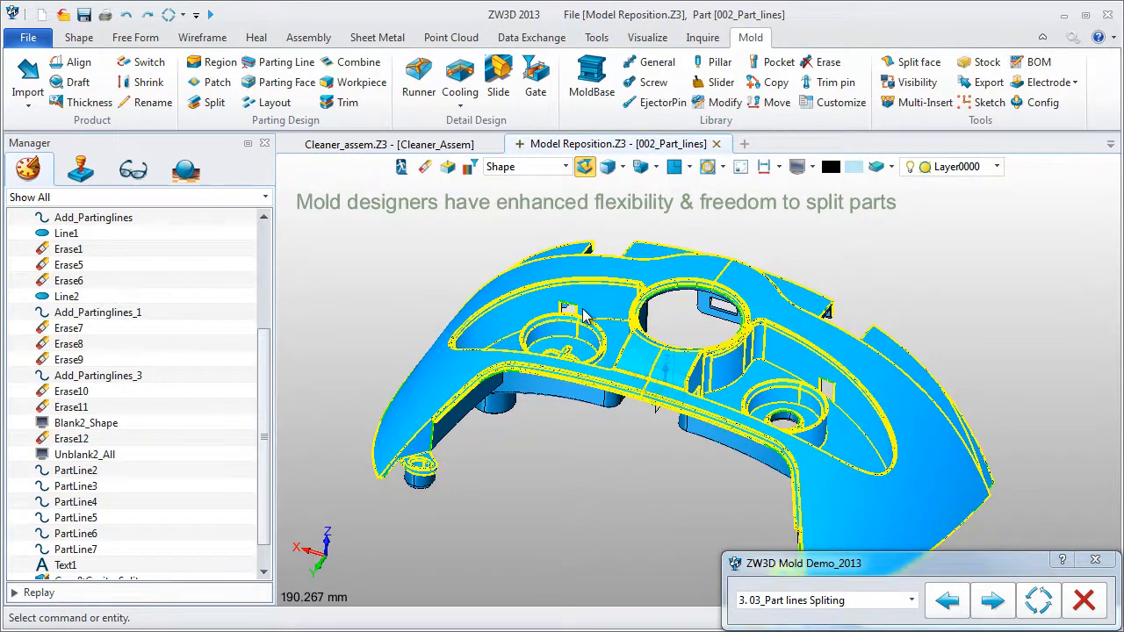
{"action": "right_click", "coordinate": [585, 316]}
{"action": "left_click", "coordinate": [604, 293]}
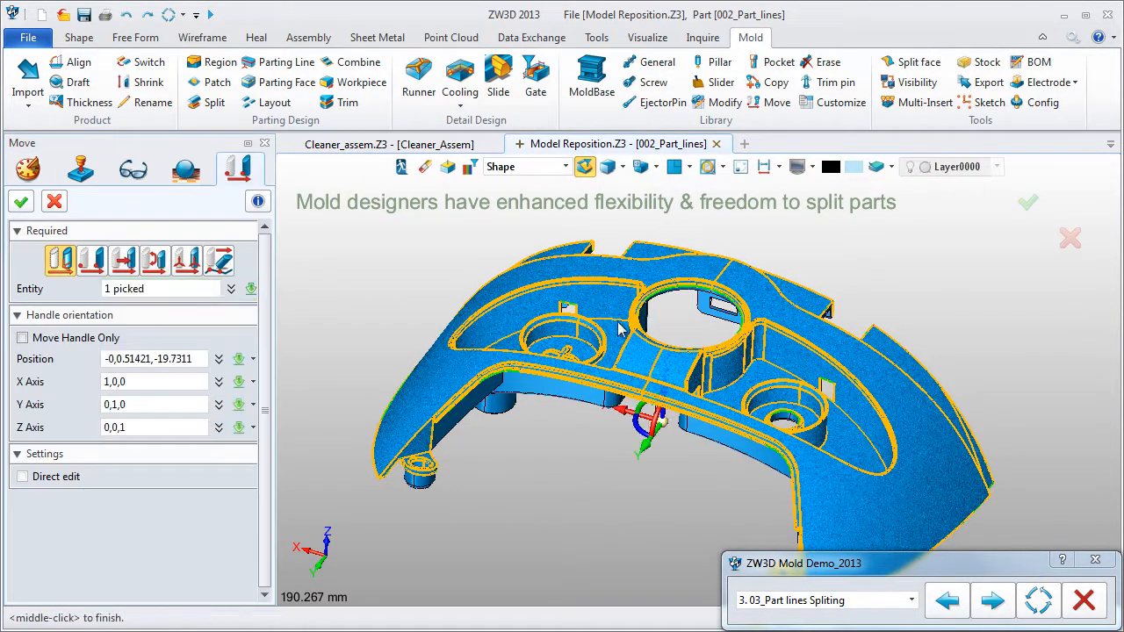
{"action": "left_click_drag", "start_coordinate": [650, 439], "coordinate": [672, 309]}
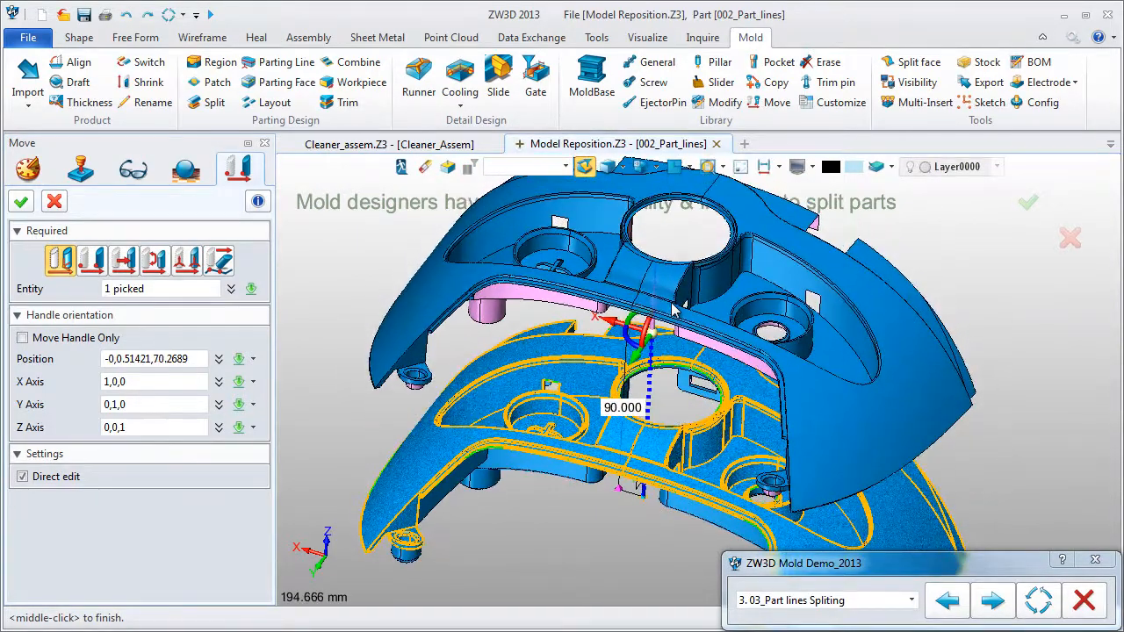
{"action": "middle_click", "coordinate": [672, 309]}
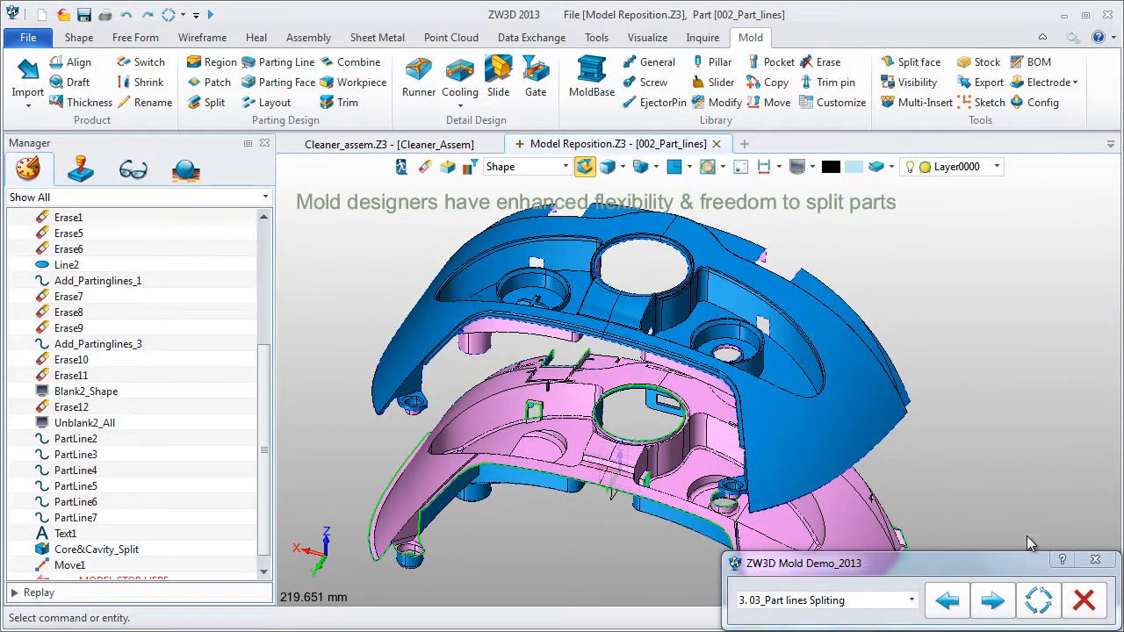
Advance to the 04_Color Region Spliting demo stage and run the core/cavity region analysis on the cover with the default direction
{"action": "left_click", "coordinate": [992, 602]}
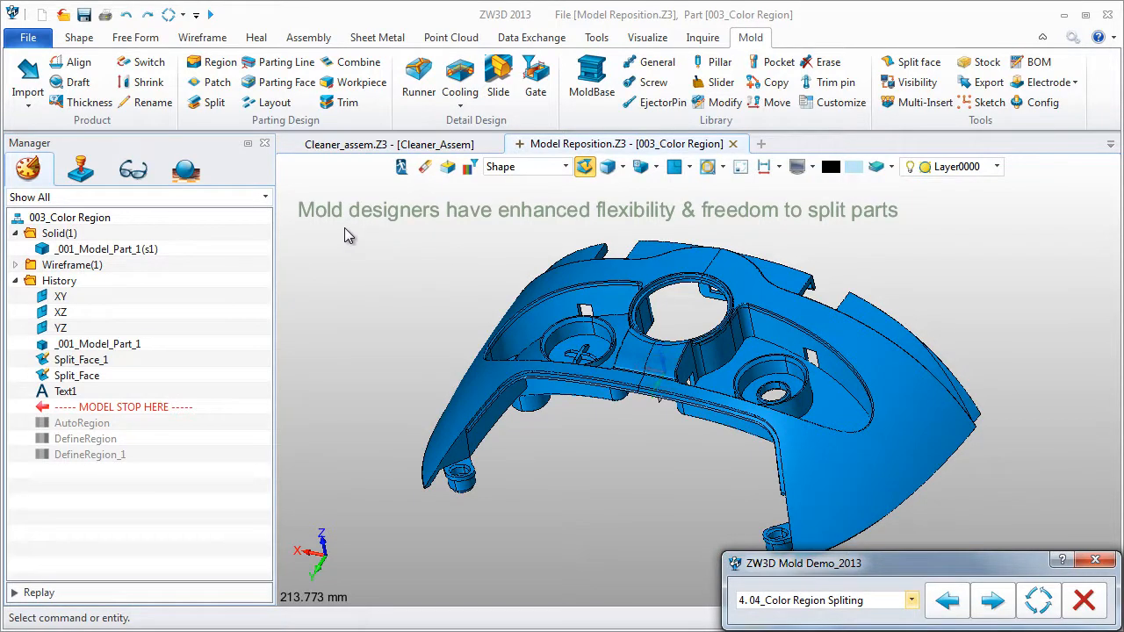
{"action": "left_click", "coordinate": [215, 67]}
{"action": "left_click", "coordinate": [224, 254]}
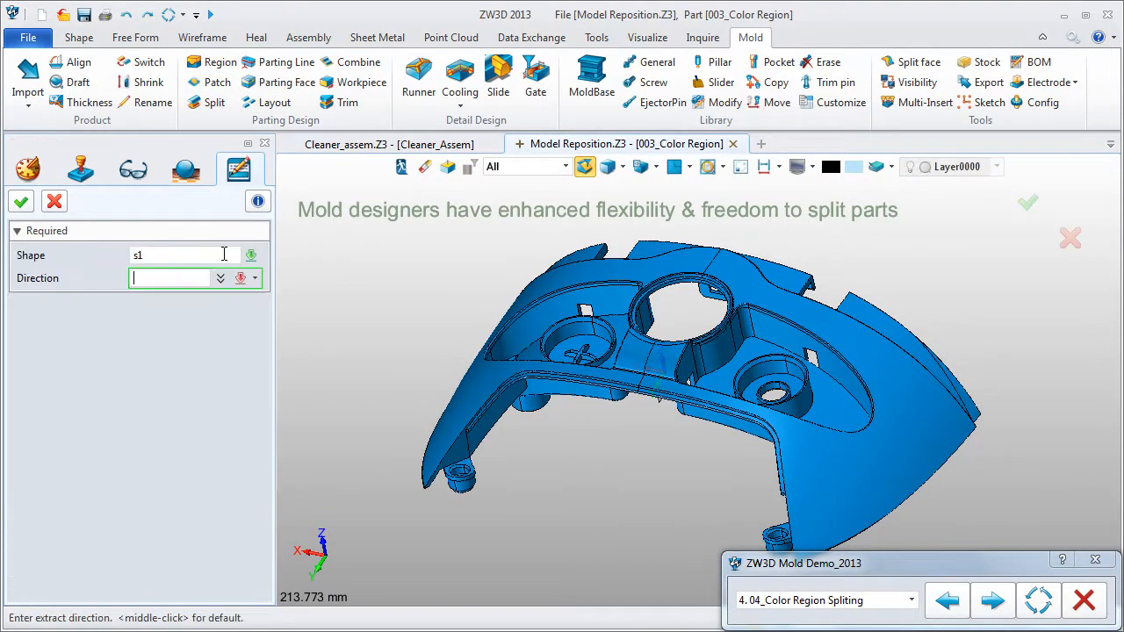
{"action": "left_click", "coordinate": [21, 205]}
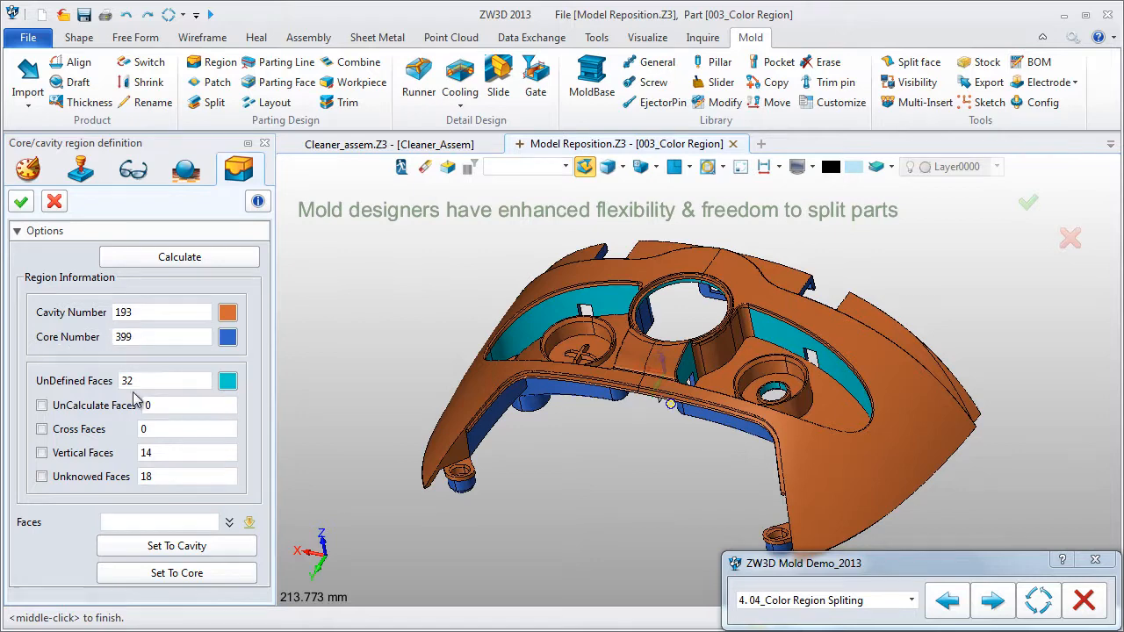
Assign all vertical faces to the cavity and all unknown faces to the core, and apply the region definition
{"action": "left_click", "coordinate": [41, 453]}
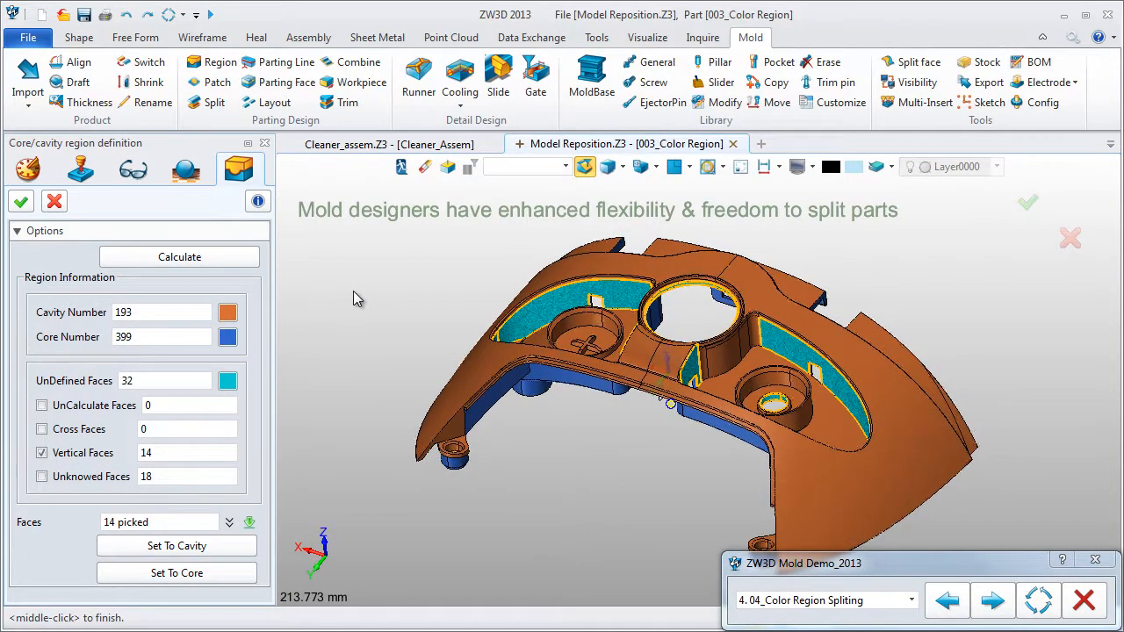
{"action": "left_click", "coordinate": [178, 546]}
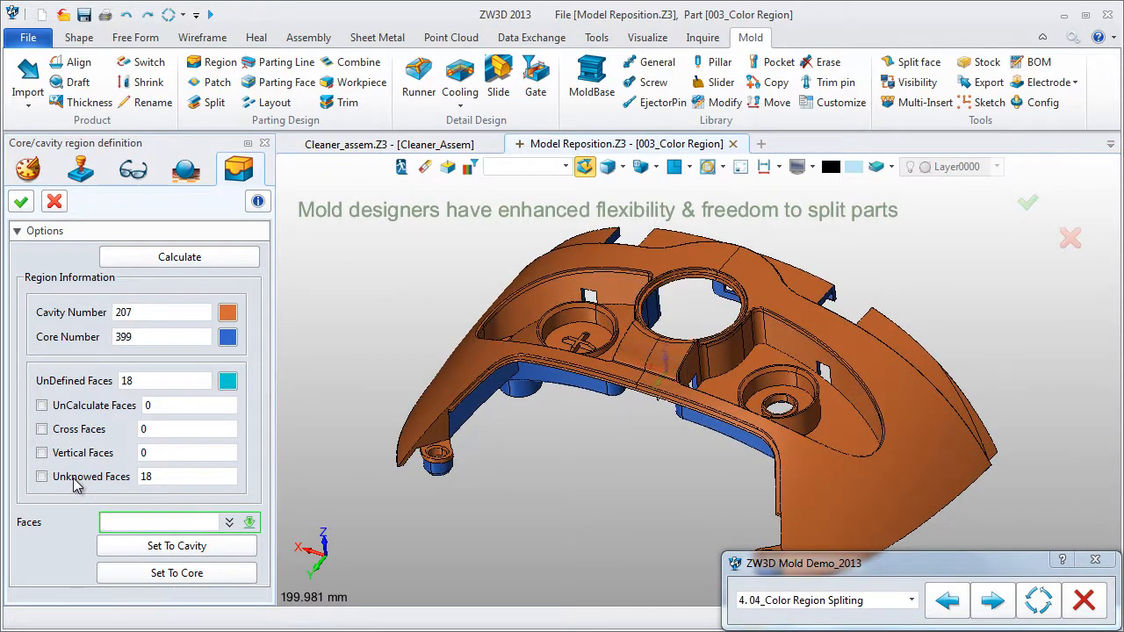
{"action": "left_click", "coordinate": [42, 477]}
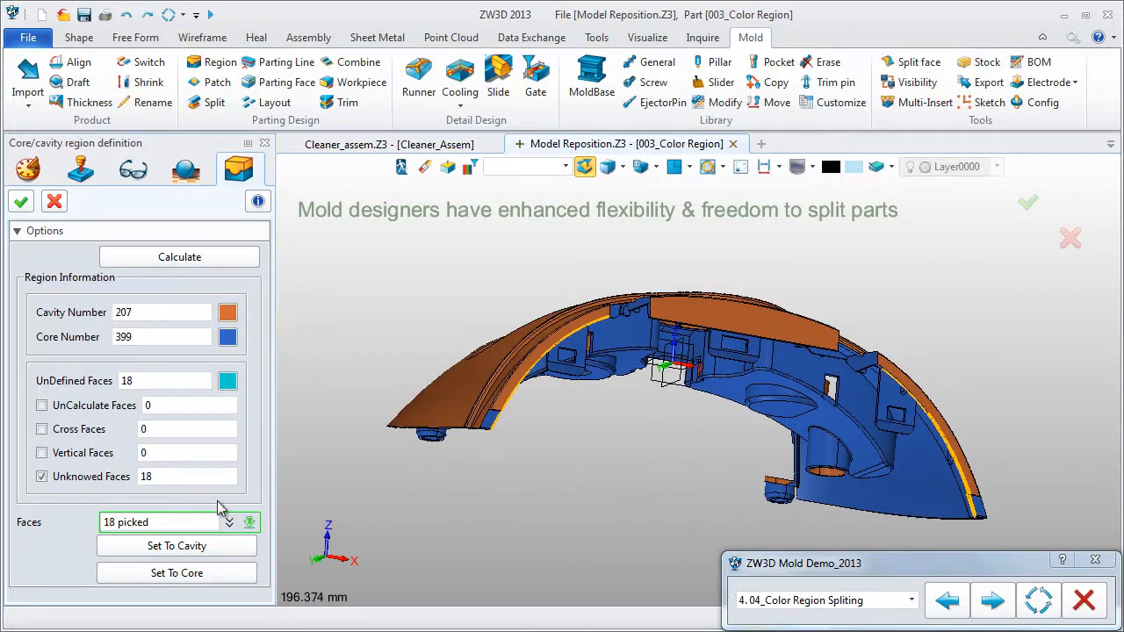
{"action": "left_click", "coordinate": [198, 576]}
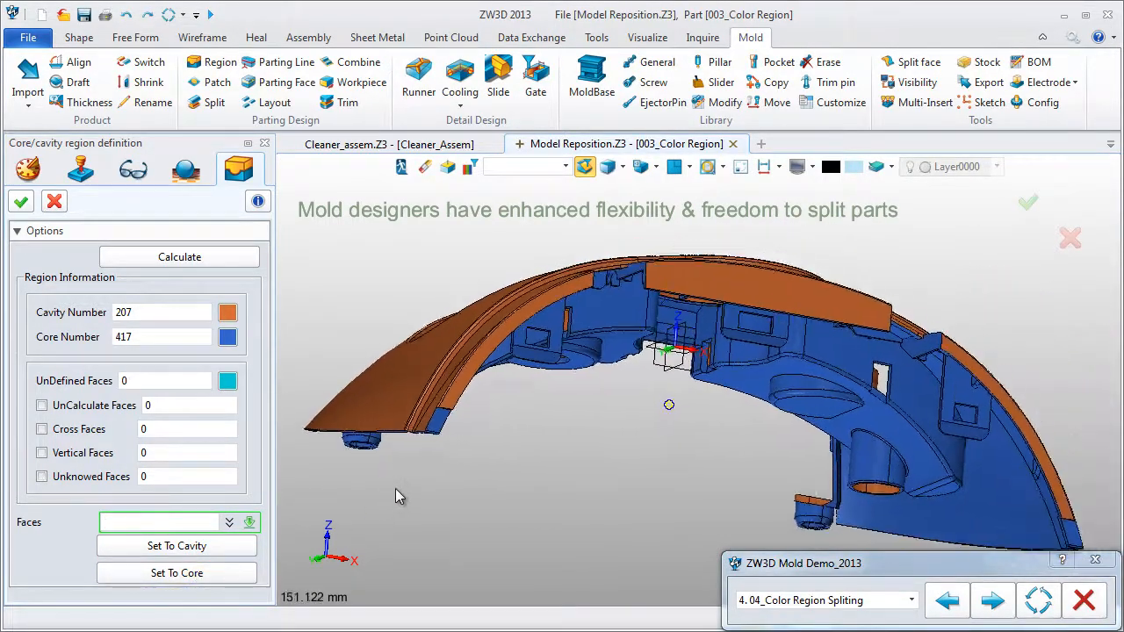
{"action": "left_click", "coordinate": [21, 201]}
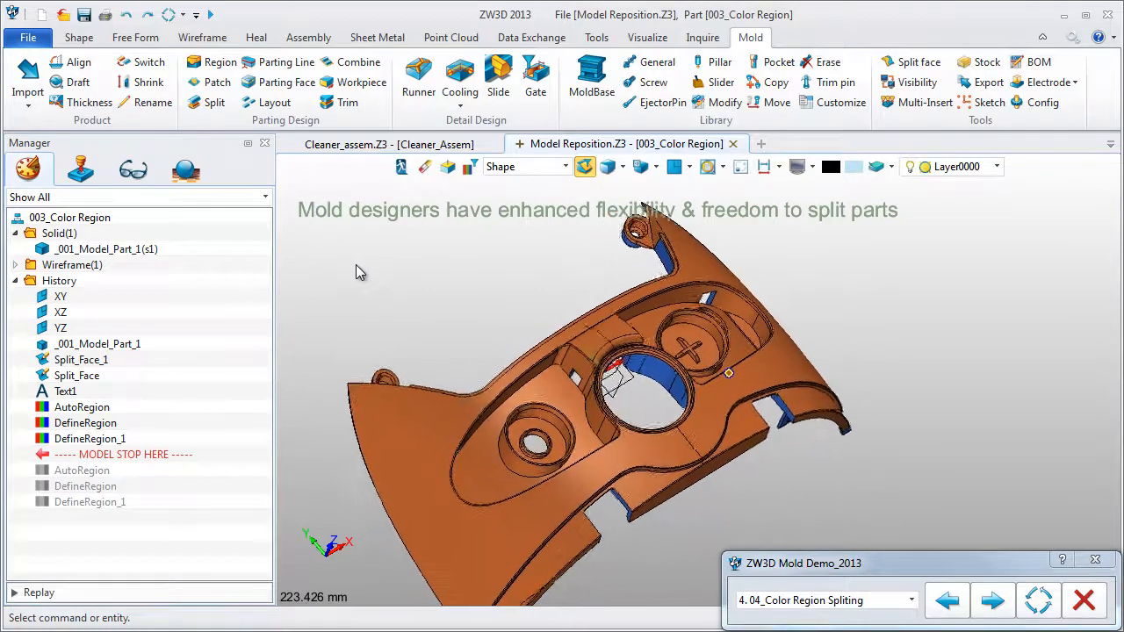
Split the colored cover shape into core and cavity shells by region, with parting edges created
{"action": "left_click", "coordinate": [211, 103]}
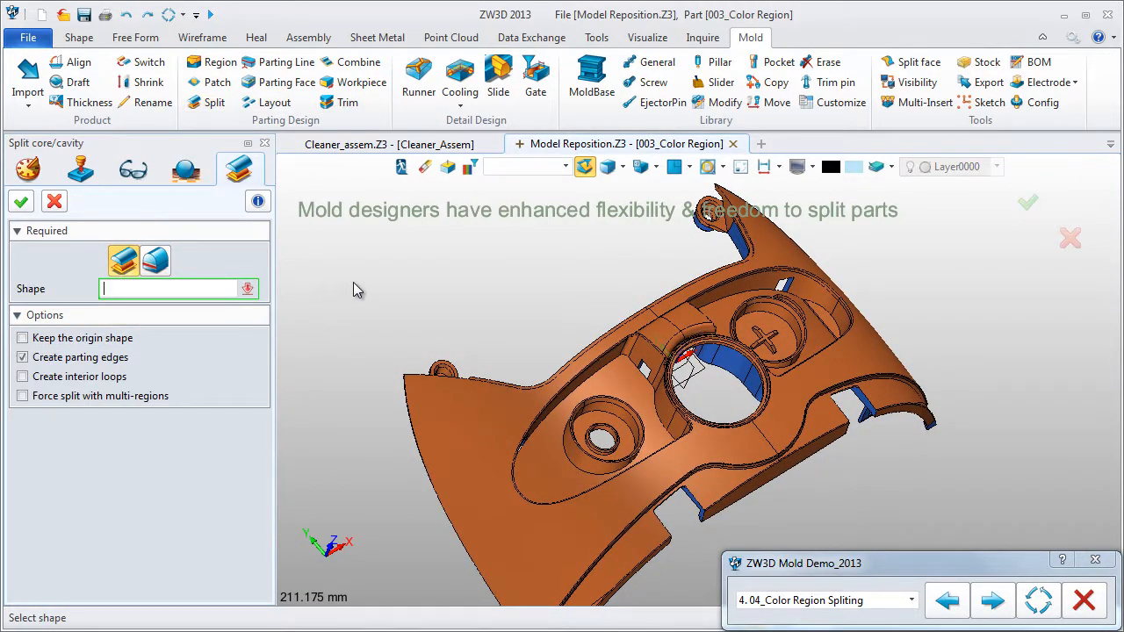
{"action": "left_click", "coordinate": [497, 391]}
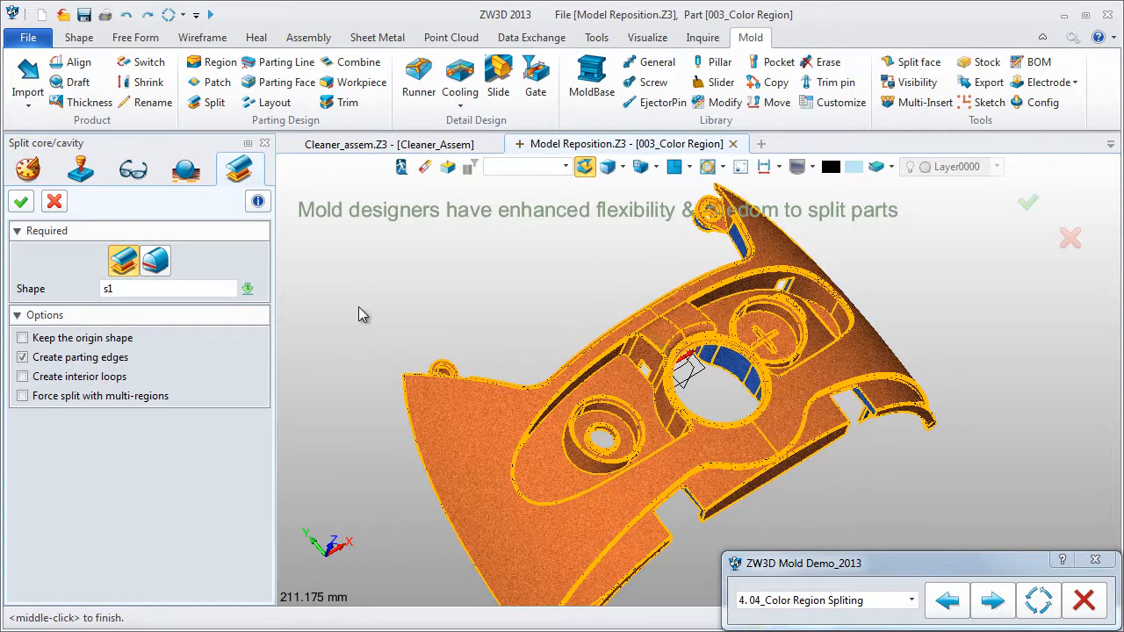
{"action": "left_click", "coordinate": [22, 202]}
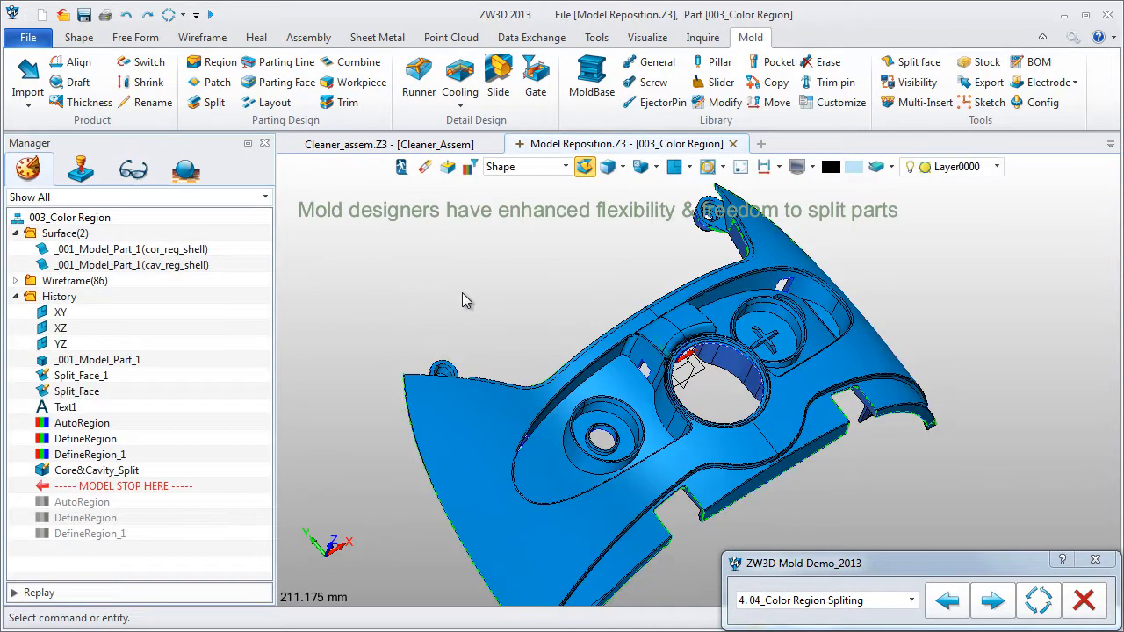
Move the cavity region shell upward along the Z axis, away from the core region shell
{"action": "middle_click_drag", "start_coordinate": [484, 321], "coordinate": [597, 326]}
{"action": "left_click", "coordinate": [595, 326]}
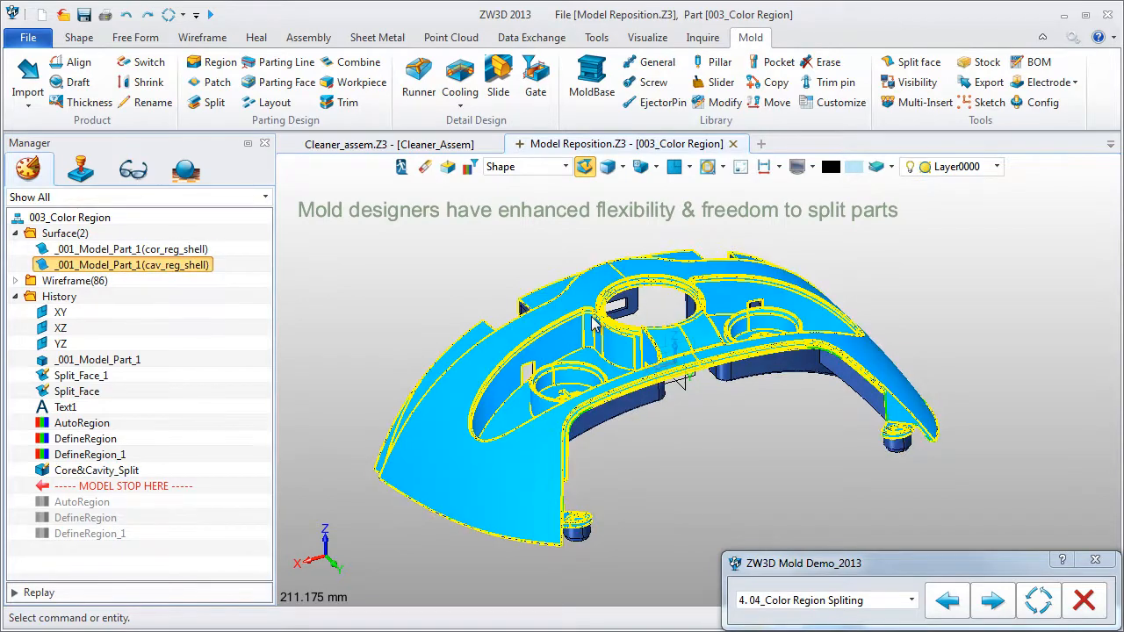
{"action": "right_click", "coordinate": [595, 326]}
{"action": "left_click", "coordinate": [602, 304]}
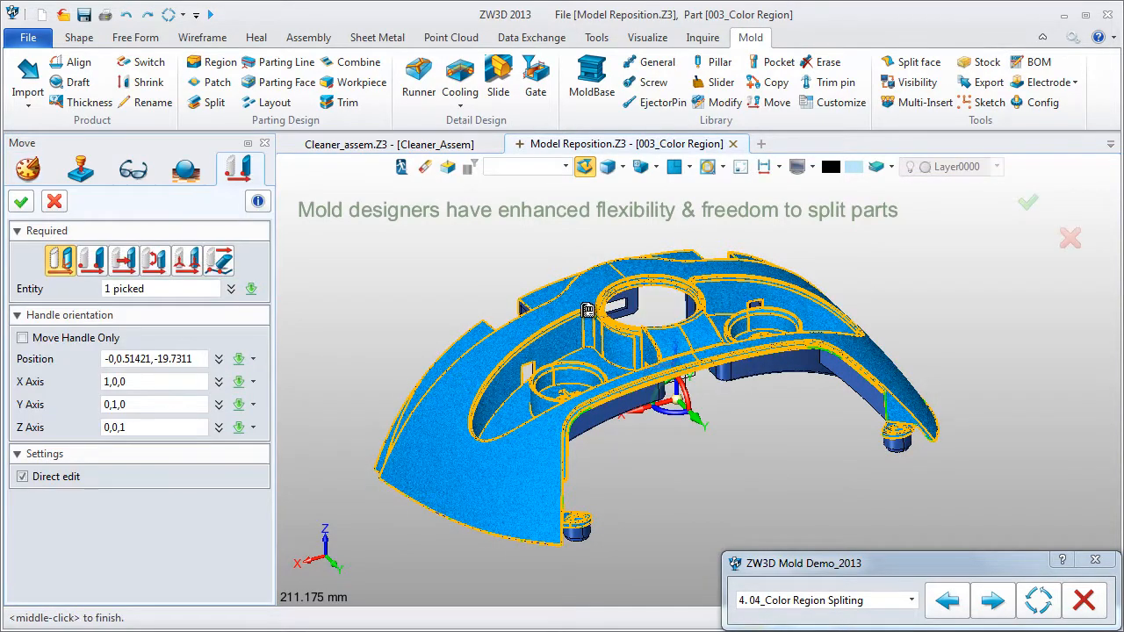
{"action": "left_click_drag", "start_coordinate": [680, 397], "coordinate": [657, 293]}
{"action": "middle_click", "coordinate": [656, 292]}
{"action": "middle_click_drag", "start_coordinate": [657, 295], "coordinate": [654, 341]}
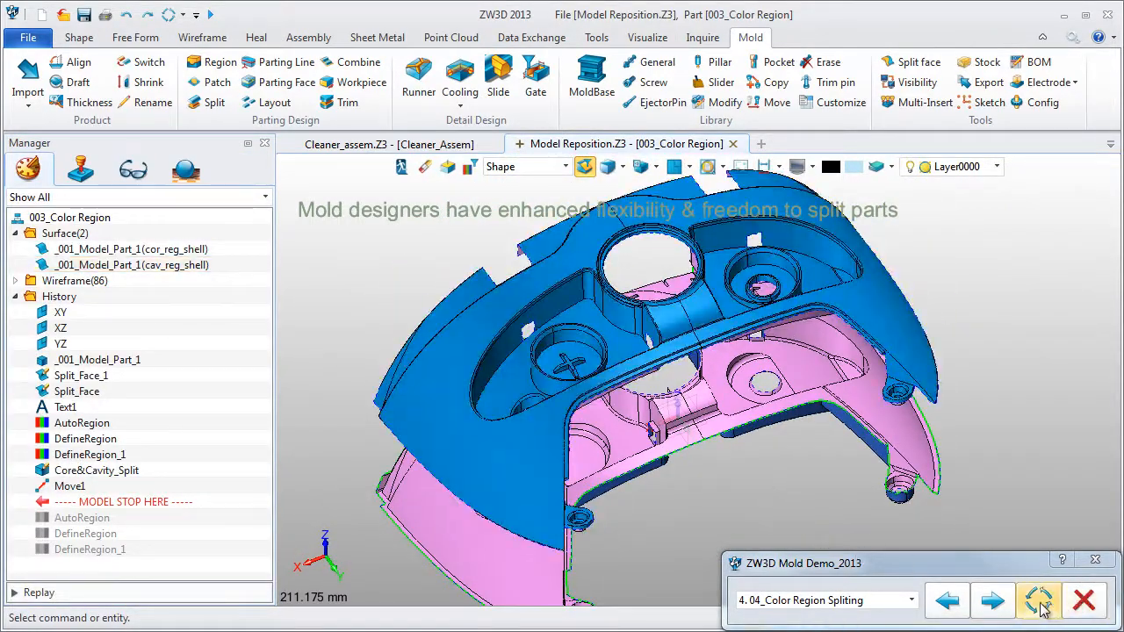
Advance to the 05_Color Region Spliting_1 demo stage and look over the Parting Face and free-form surface tools
{"action": "left_click", "coordinate": [995, 605]}
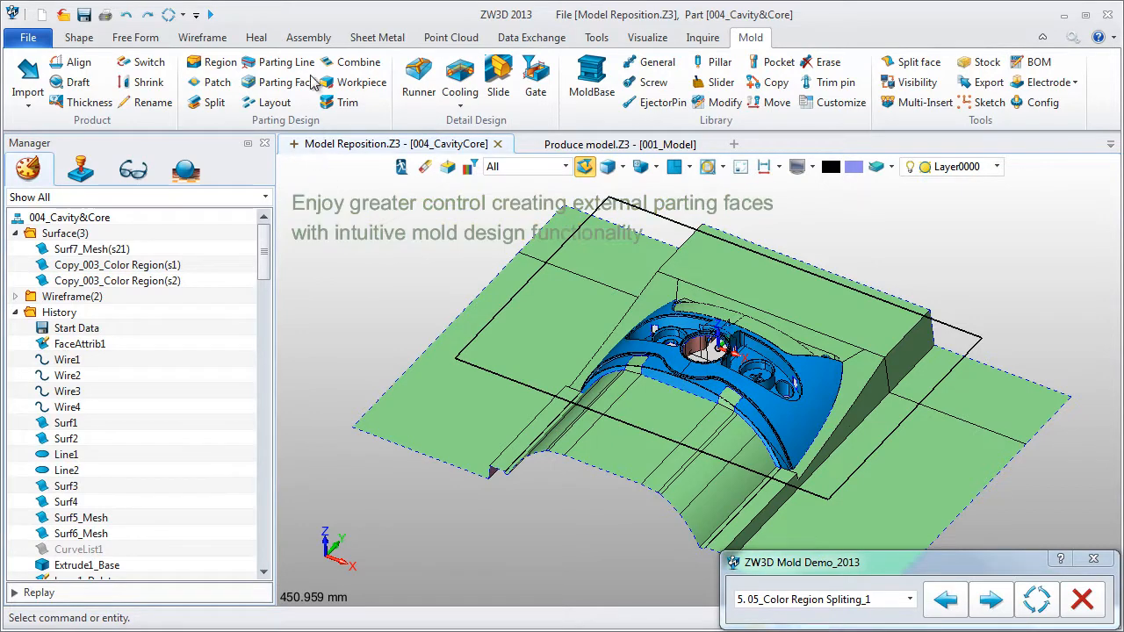
{"action": "left_click", "coordinate": [263, 83]}
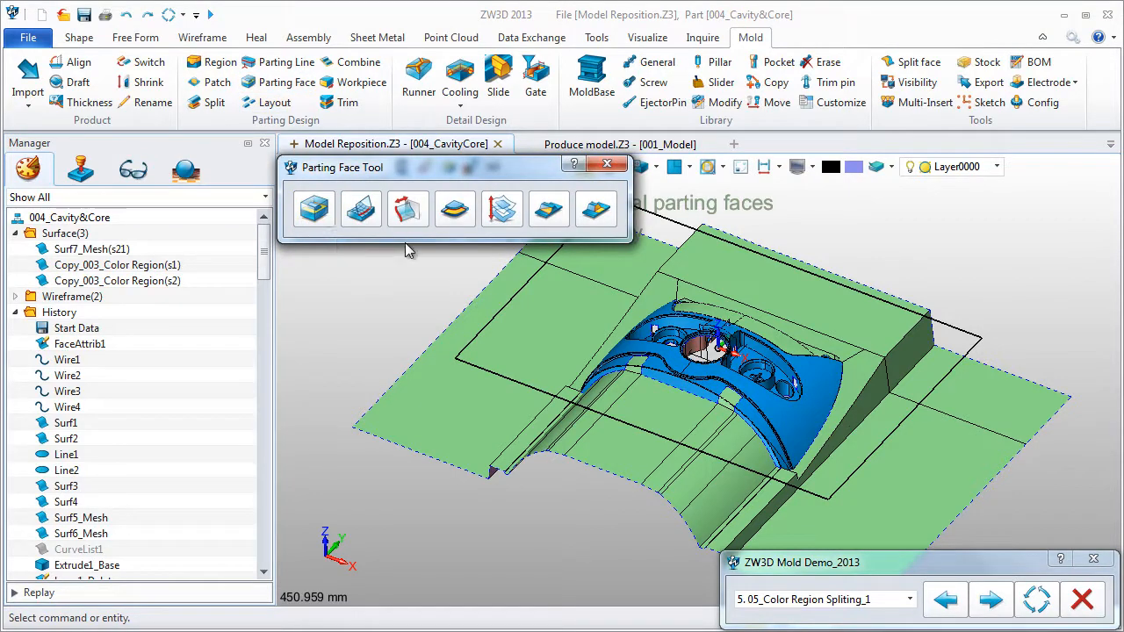
{"action": "left_click", "coordinate": [612, 167]}
{"action": "left_click", "coordinate": [140, 38]}
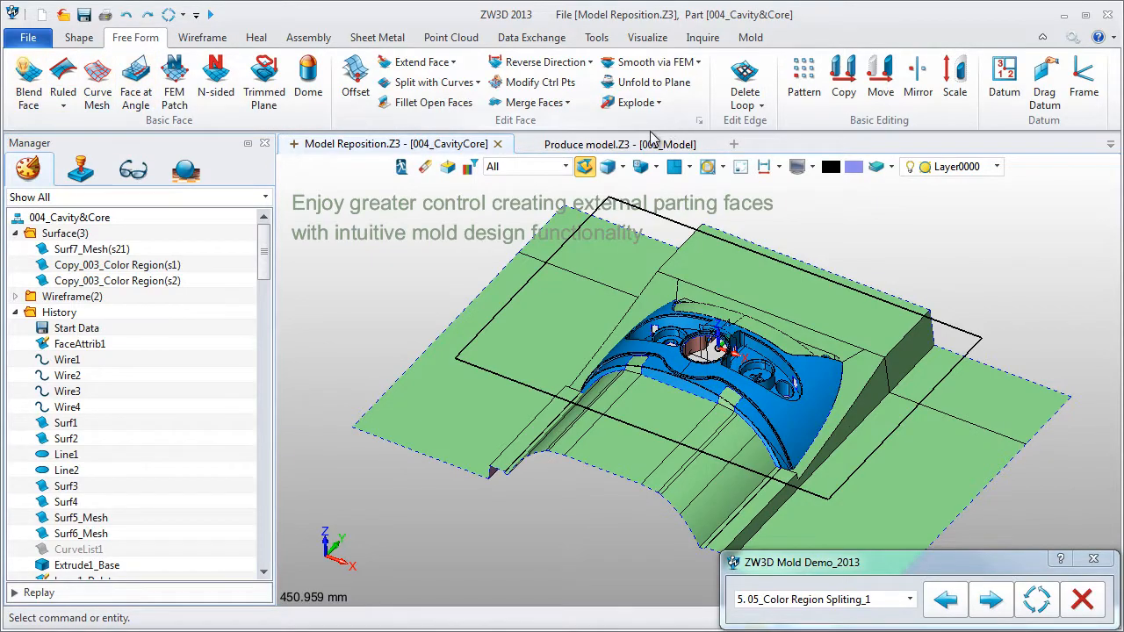
{"action": "mouse_move", "coordinate": [401, 294]}
{"action": "right_mouse_down"}
{"action": "mouse_move", "coordinate": [392, 326]}
{"action": "mouse_move", "coordinate": [380, 272]}
{"action": "mouse_move", "coordinate": [397, 280]}
{"action": "mouse_move", "coordinate": [397, 298]}
{"action": "mouse_move", "coordinate": [416, 302]}
{"action": "right_mouse_up"}
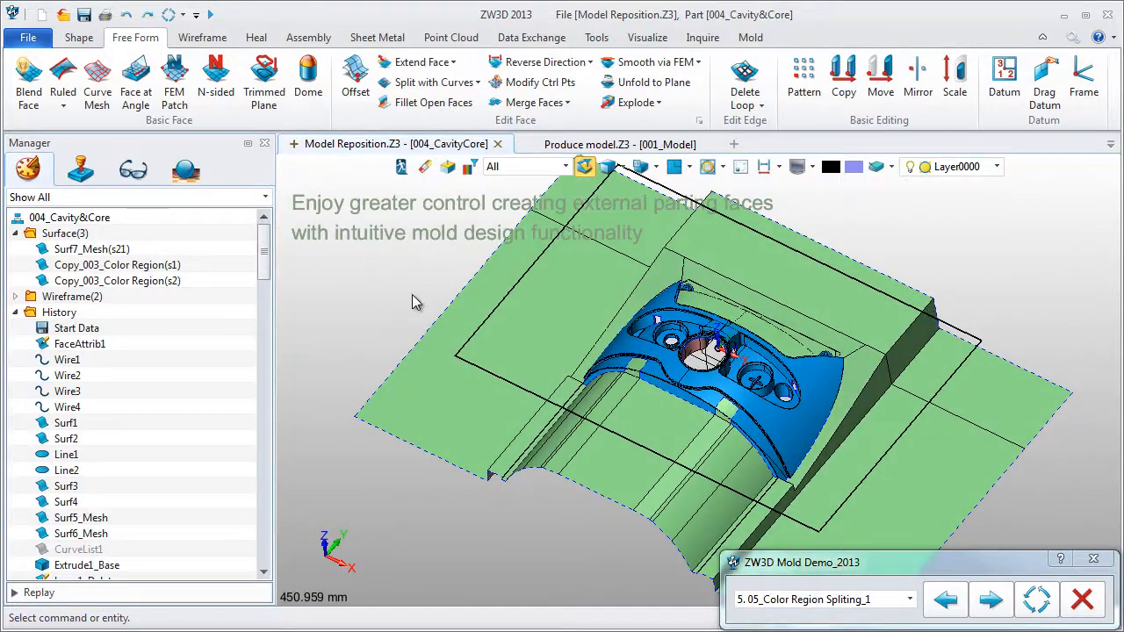
{"action": "scroll", "coordinate": [437, 287], "scroll_direction": "up", "scroll_amount": 8}
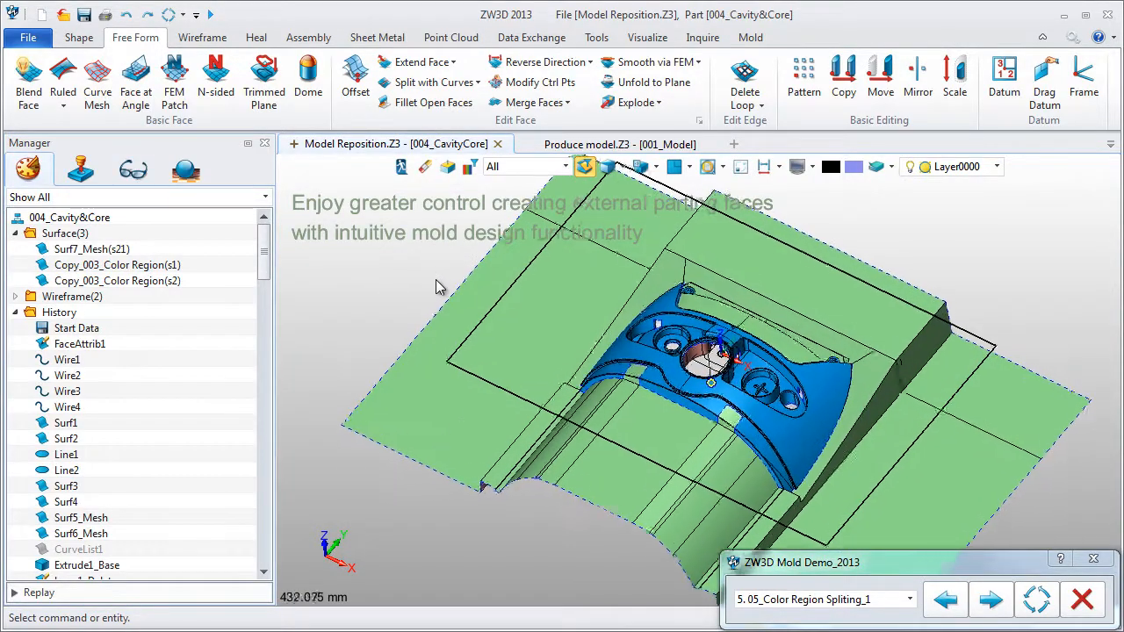
{"action": "middle_click_drag", "start_coordinate": [436, 278], "coordinate": [317, 316]}
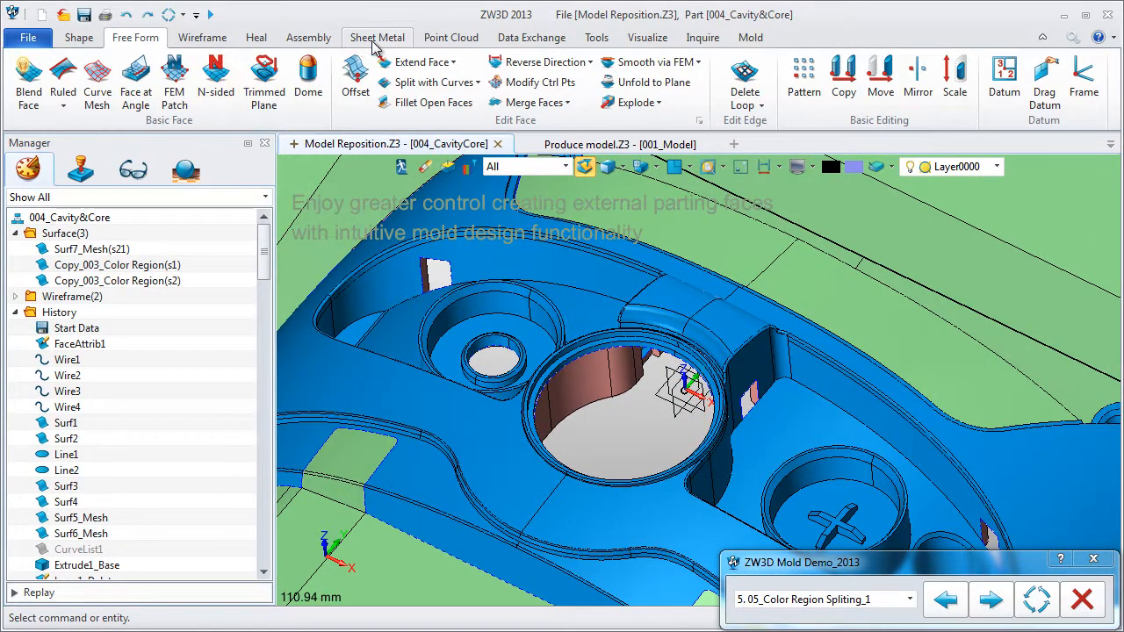
{"action": "left_click", "coordinate": [742, 38]}
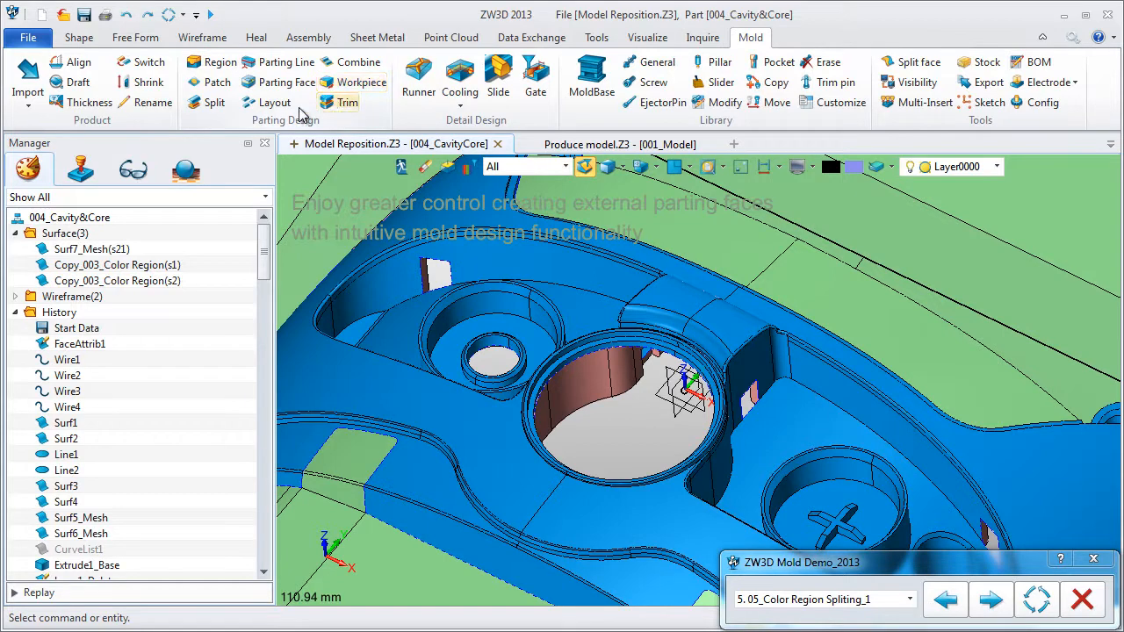
{"action": "left_click", "coordinate": [216, 81]}
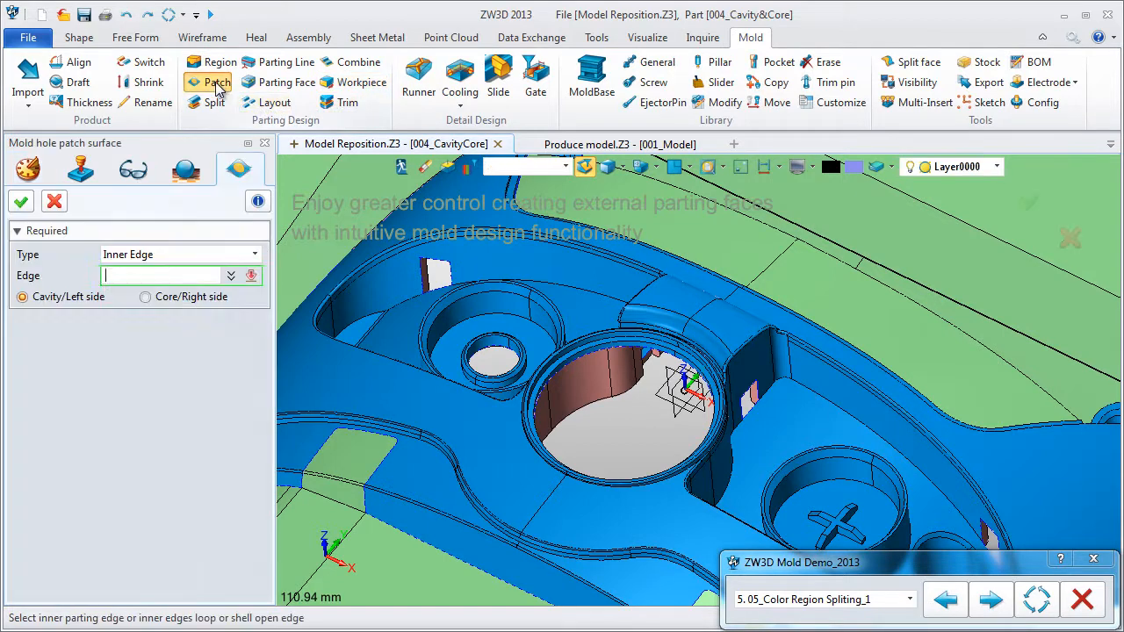
{"action": "left_click", "coordinate": [445, 273]}
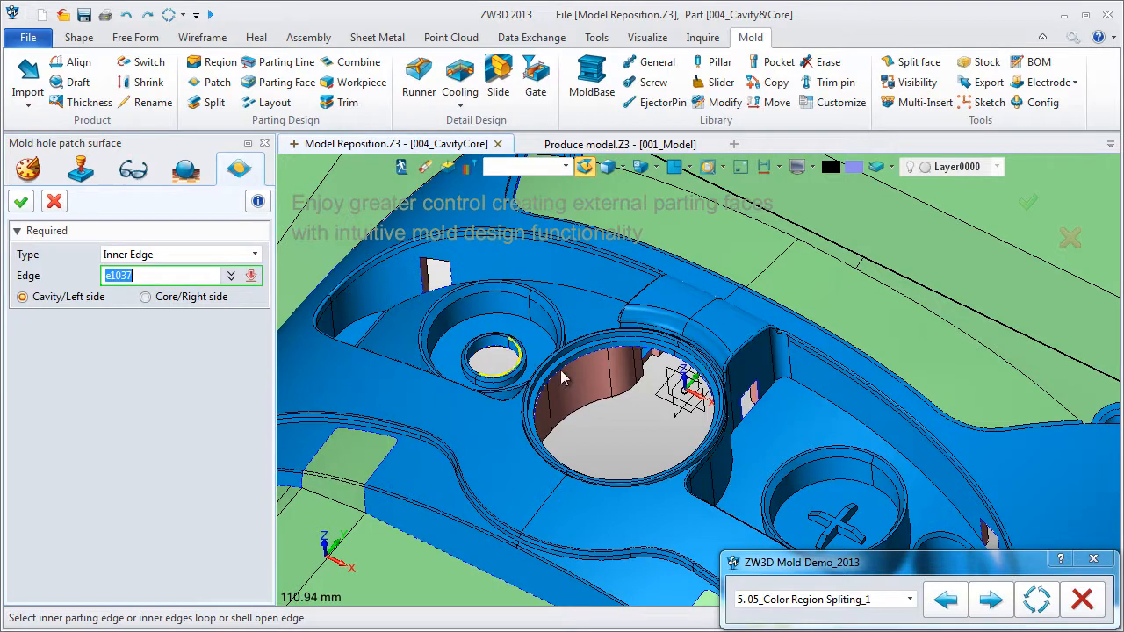
{"action": "left_click", "coordinate": [505, 359]}
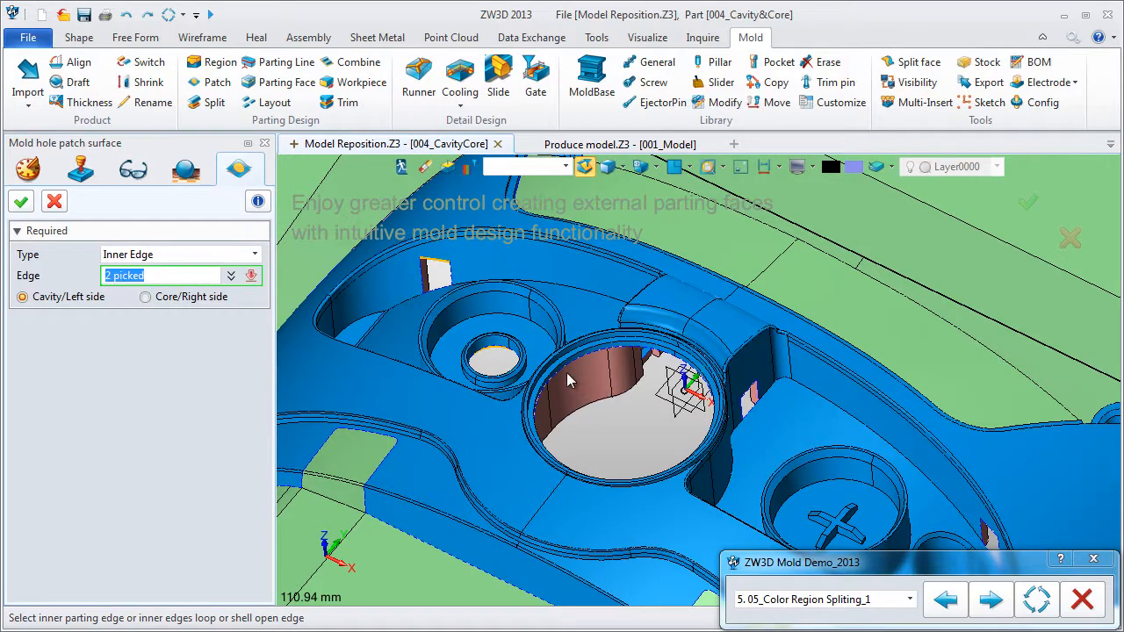
{"action": "left_click", "coordinate": [508, 358]}
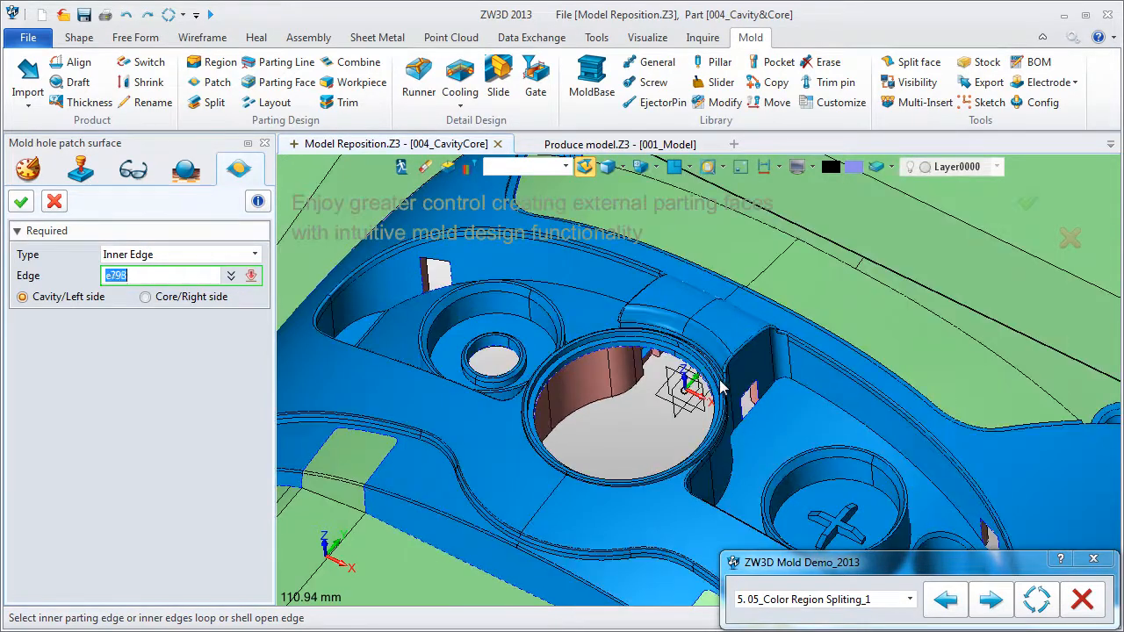
{"action": "key", "text": "Escape"}
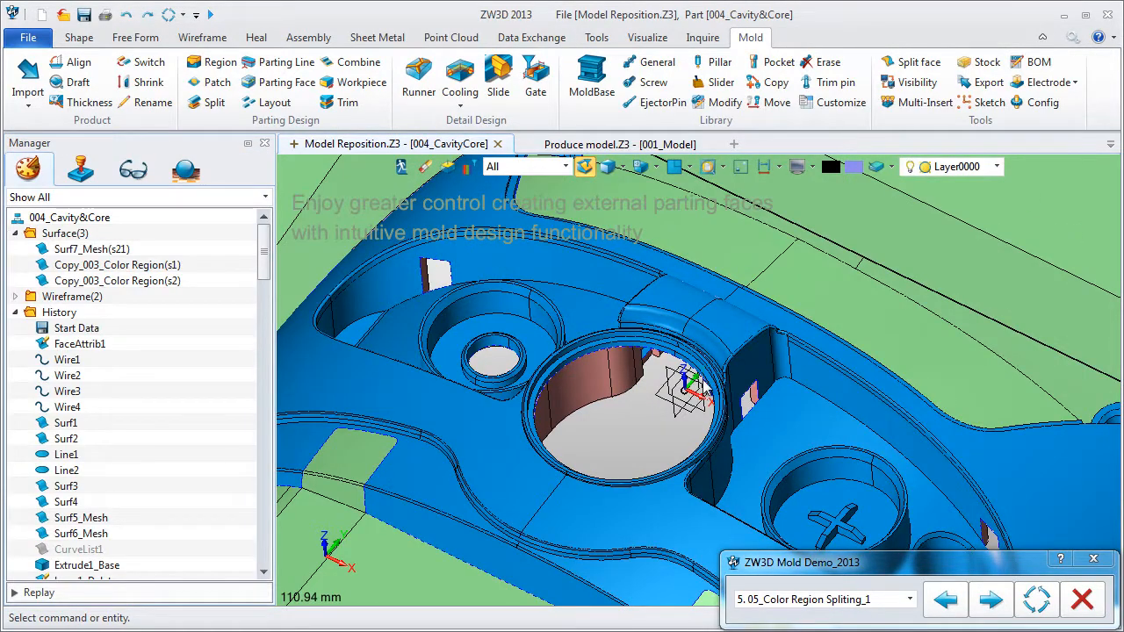
Patch the cover's rectangular and round through-holes with Inner Edge hole patches on the Cavity/Left side
{"action": "left_click", "coordinate": [215, 82]}
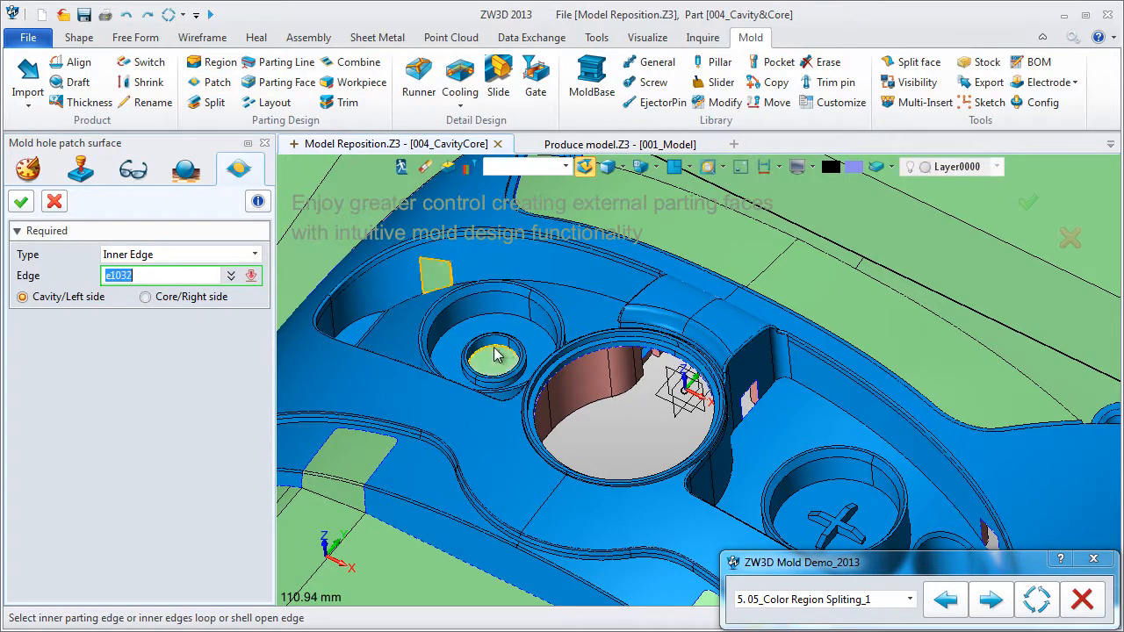
{"action": "left_click", "coordinate": [562, 373]}
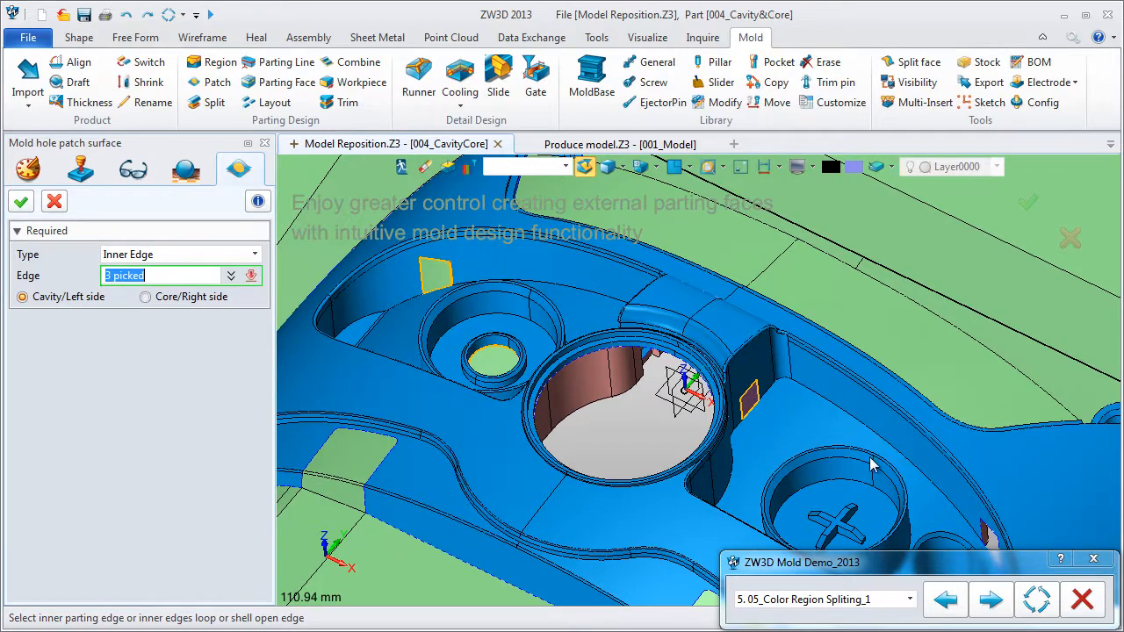
{"action": "left_click", "coordinate": [988, 530]}
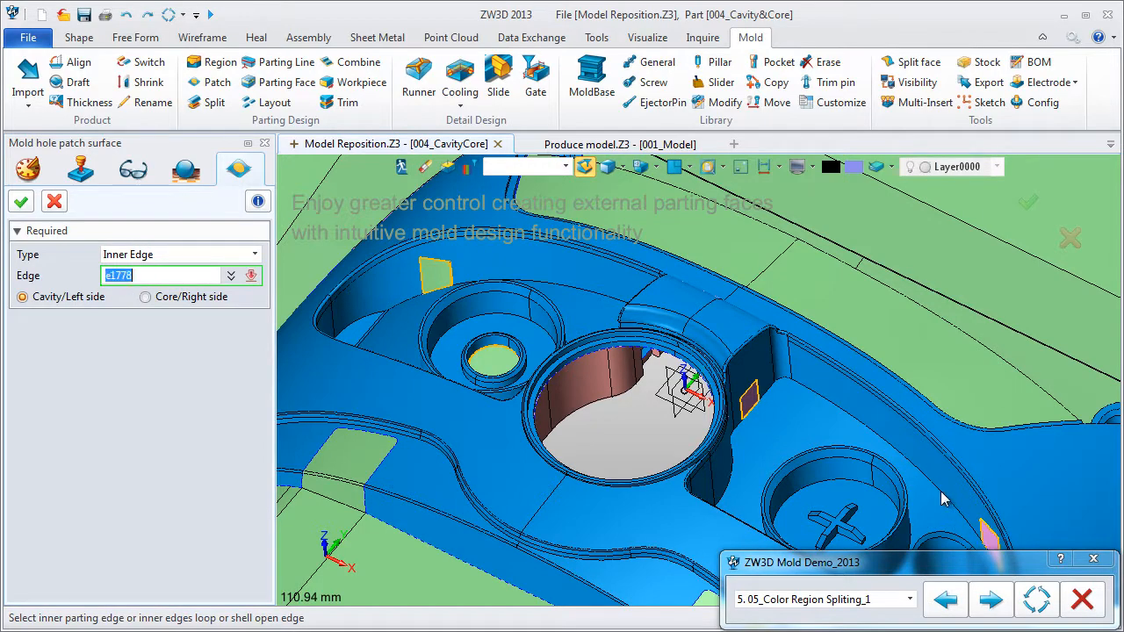
{"action": "middle_click", "coordinate": [900, 470]}
{"action": "key", "text": "ctrl+a"}
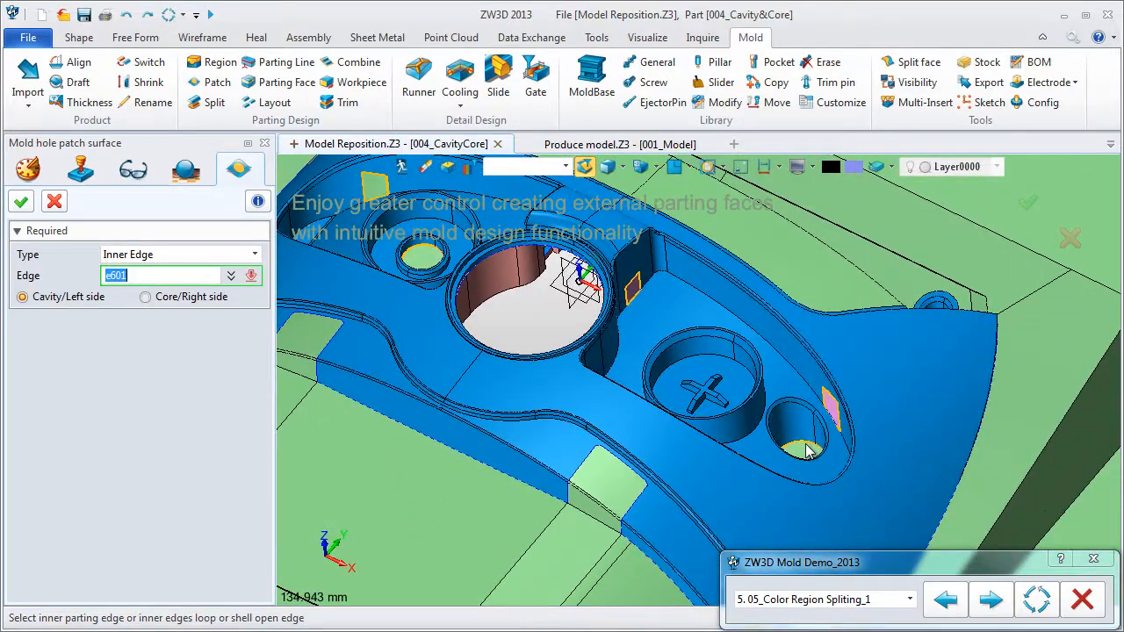
{"action": "left_click", "coordinate": [806, 449]}
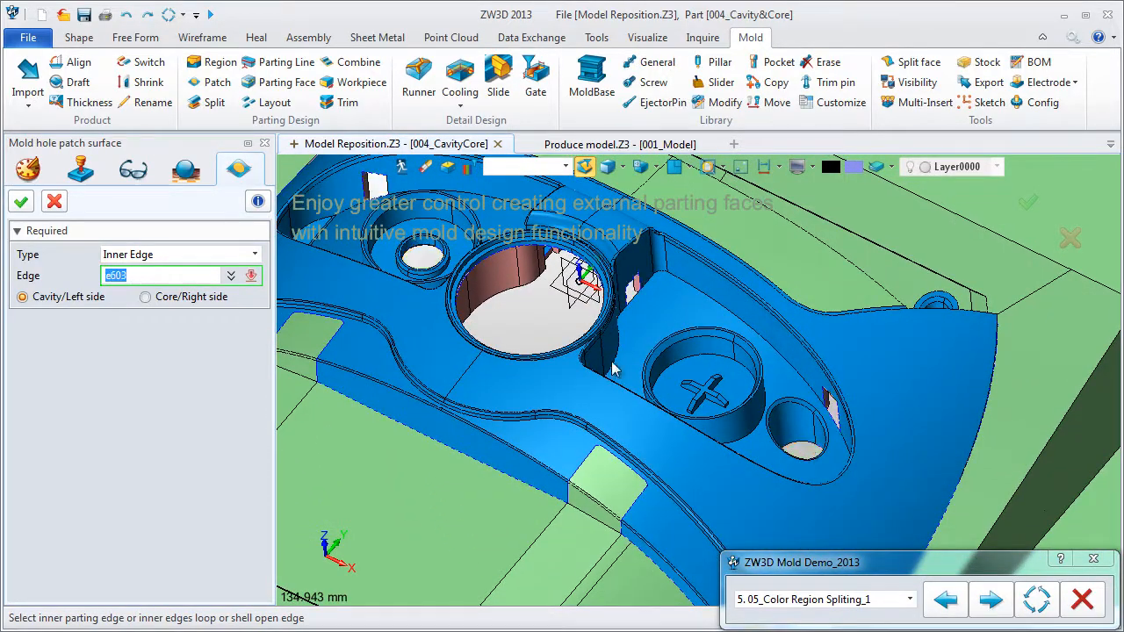
{"action": "middle_click", "coordinate": [538, 328]}
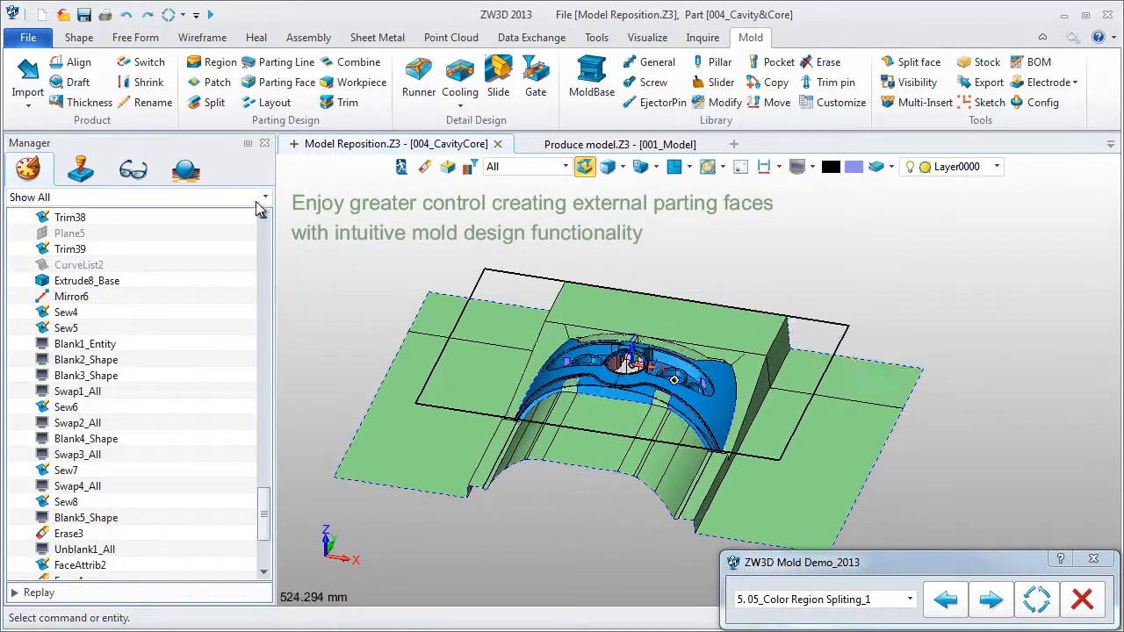
Create the stock workpiece by extruding the rectangular profile on 2 sides, with start 60 mm and end -140 mm
{"action": "left_click", "coordinate": [363, 86]}
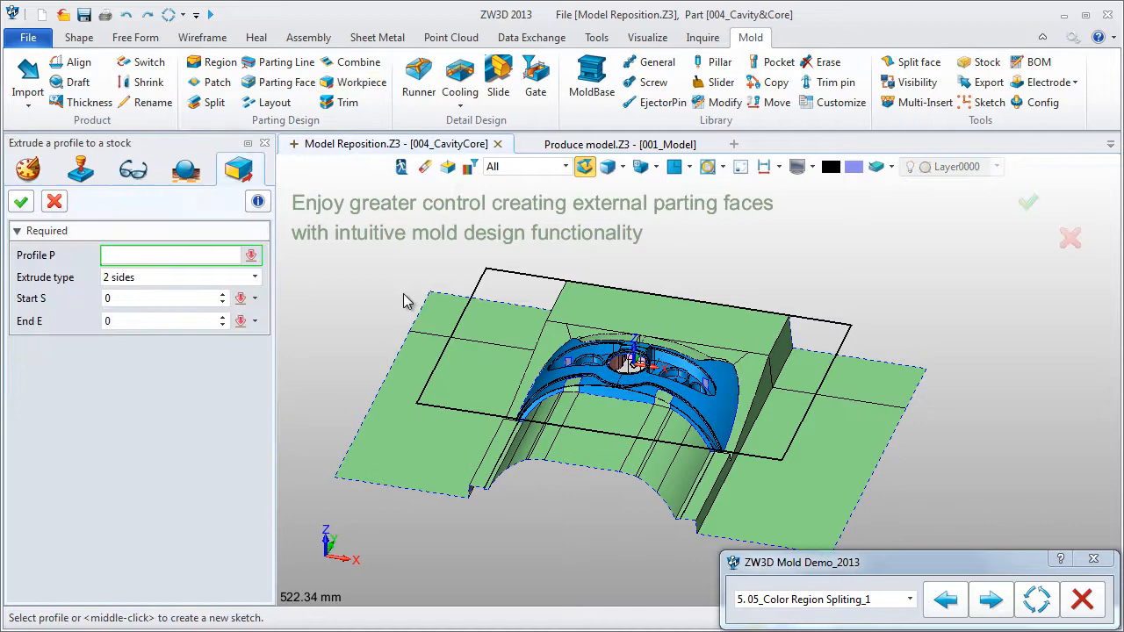
{"action": "left_click", "coordinate": [427, 387]}
{"action": "key", "text": "ctrl+Down"}
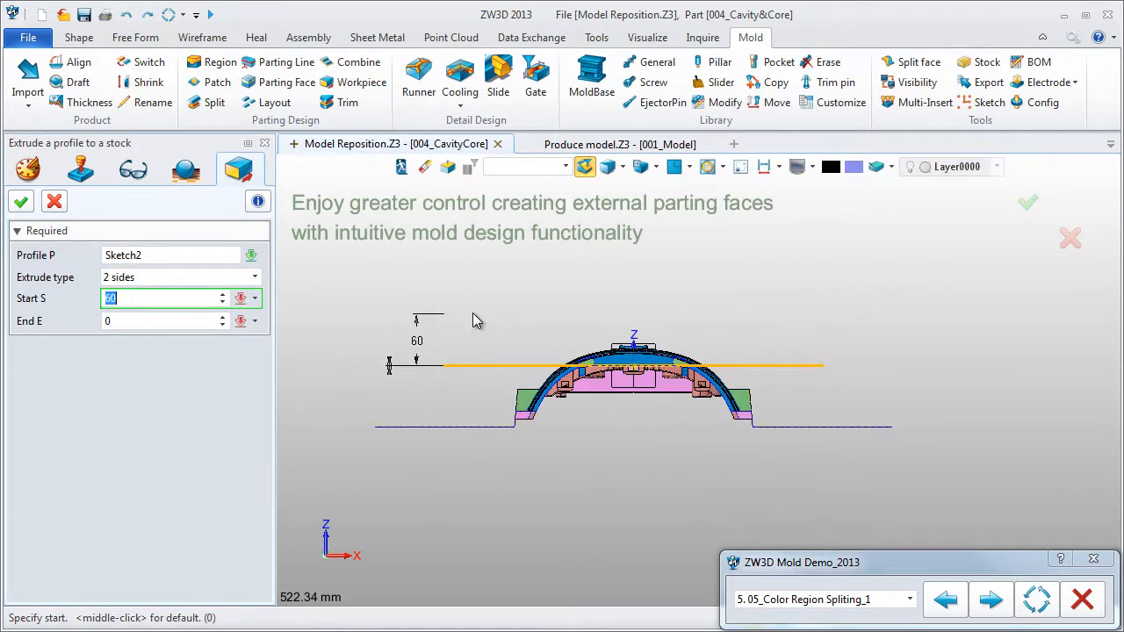
{"action": "left_click", "coordinate": [472, 312]}
{"action": "left_click", "coordinate": [459, 493]}
{"action": "right_click_drag", "start_coordinate": [458, 409], "coordinate": [508, 448]}
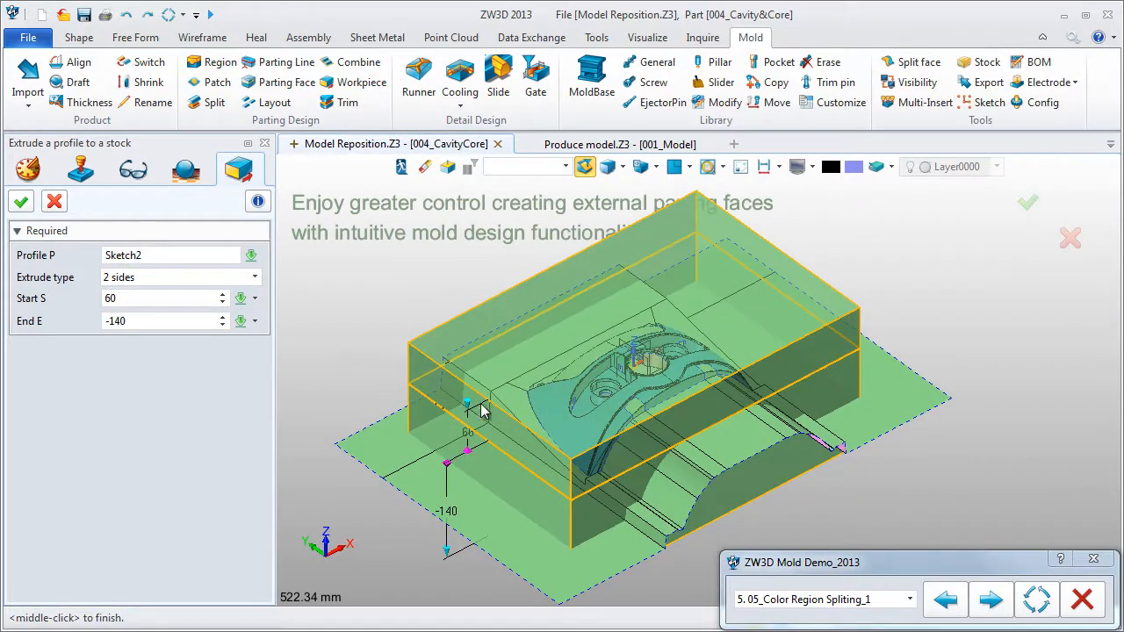
{"action": "middle_click", "coordinate": [479, 403]}
Trim the stock plate into core and cavity blocks using the core region, the cavity region and all parting faces
{"action": "left_click", "coordinate": [356, 102]}
{"action": "left_click", "coordinate": [535, 378]}
{"action": "middle_click", "coordinate": [537, 385]}
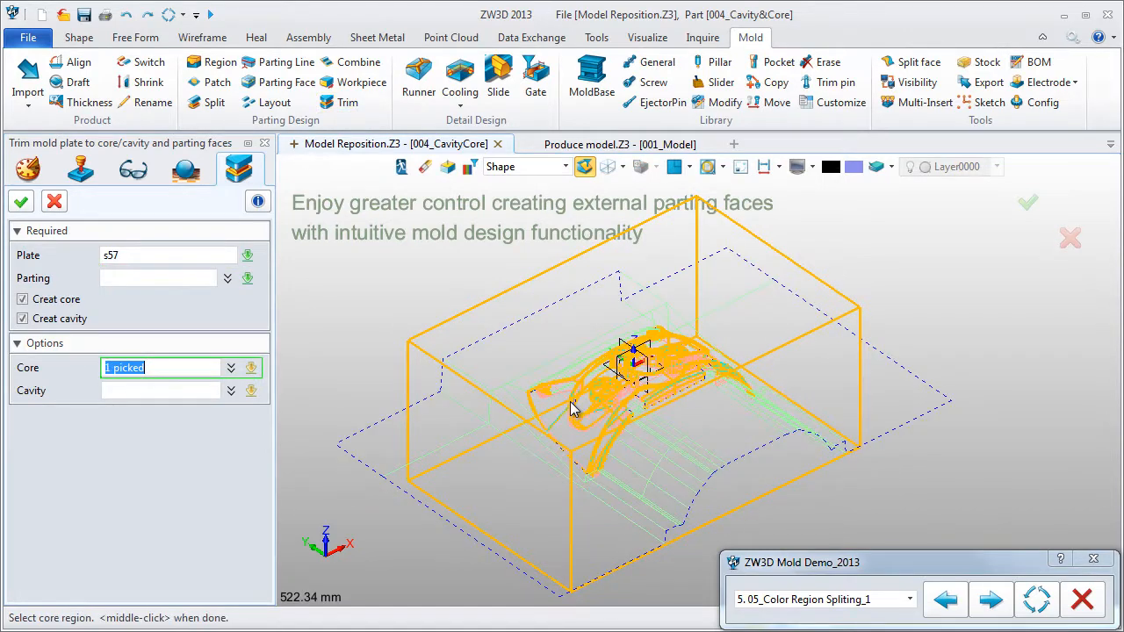
{"action": "left_click", "coordinate": [573, 417]}
{"action": "left_click", "coordinate": [212, 390]}
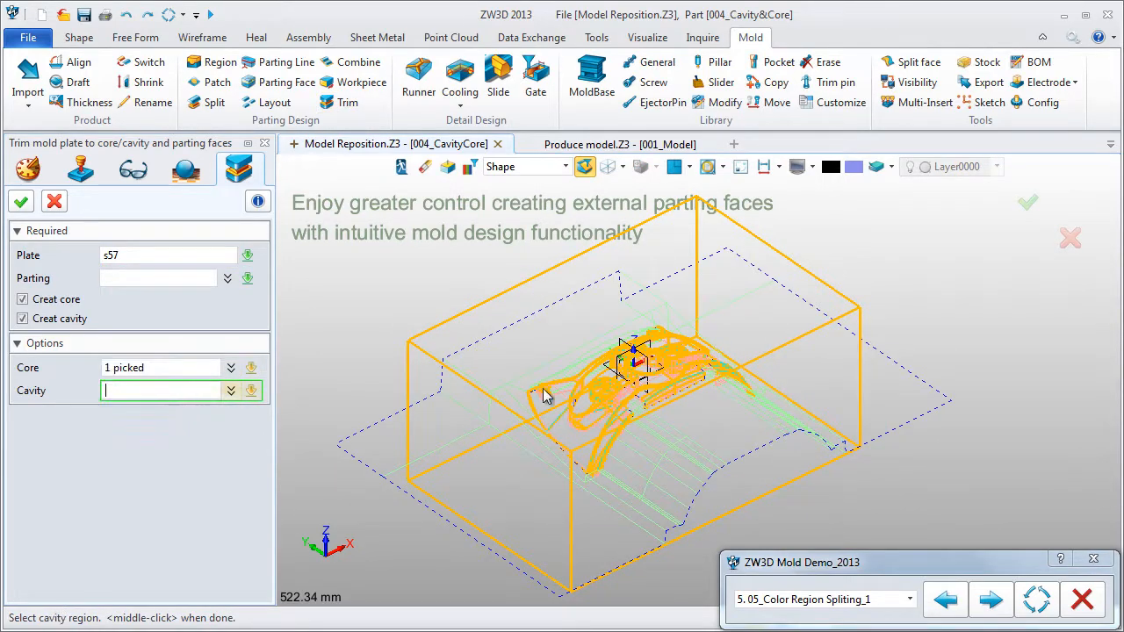
{"action": "left_click", "coordinate": [600, 377]}
{"action": "left_click", "coordinate": [195, 277]}
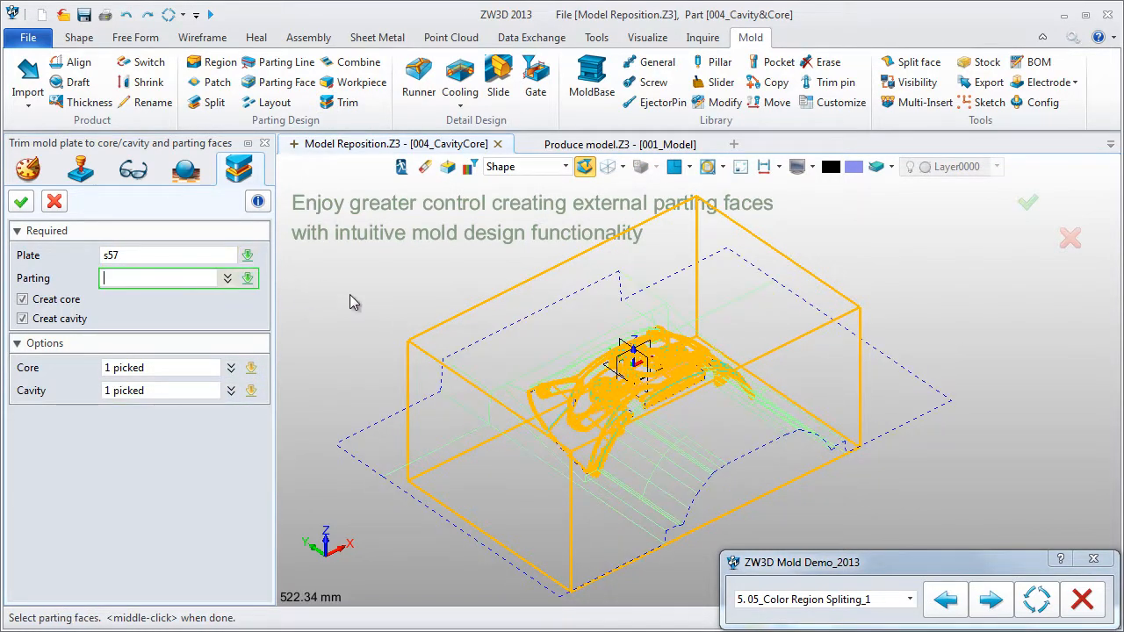
{"action": "right_click", "coordinate": [353, 297]}
{"action": "left_click", "coordinate": [395, 351]}
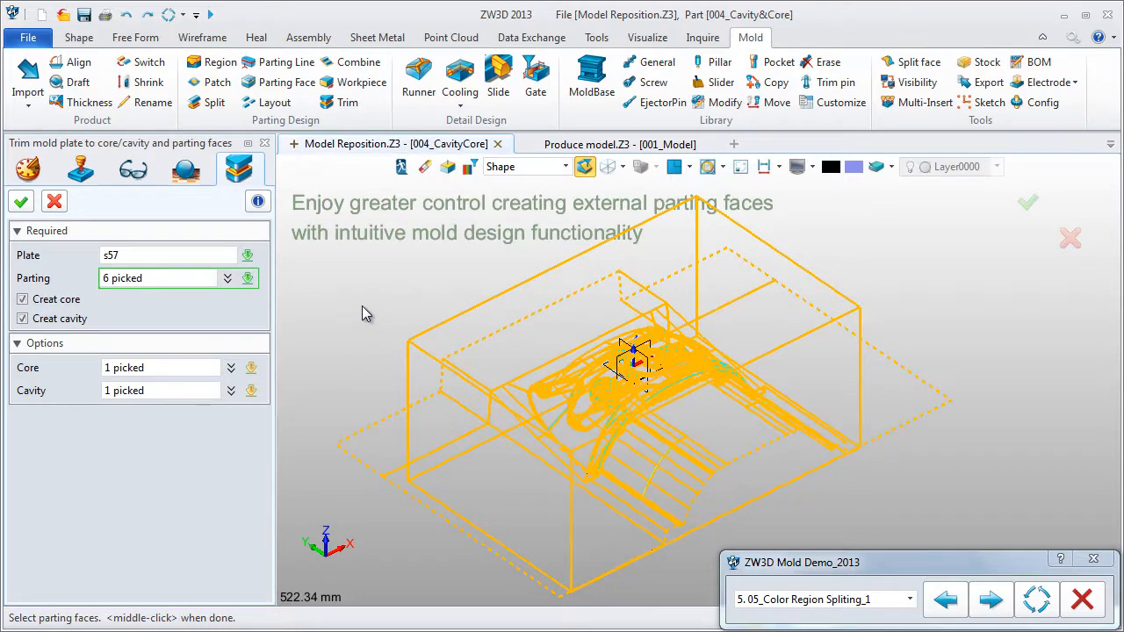
{"action": "left_click", "coordinate": [21, 205]}
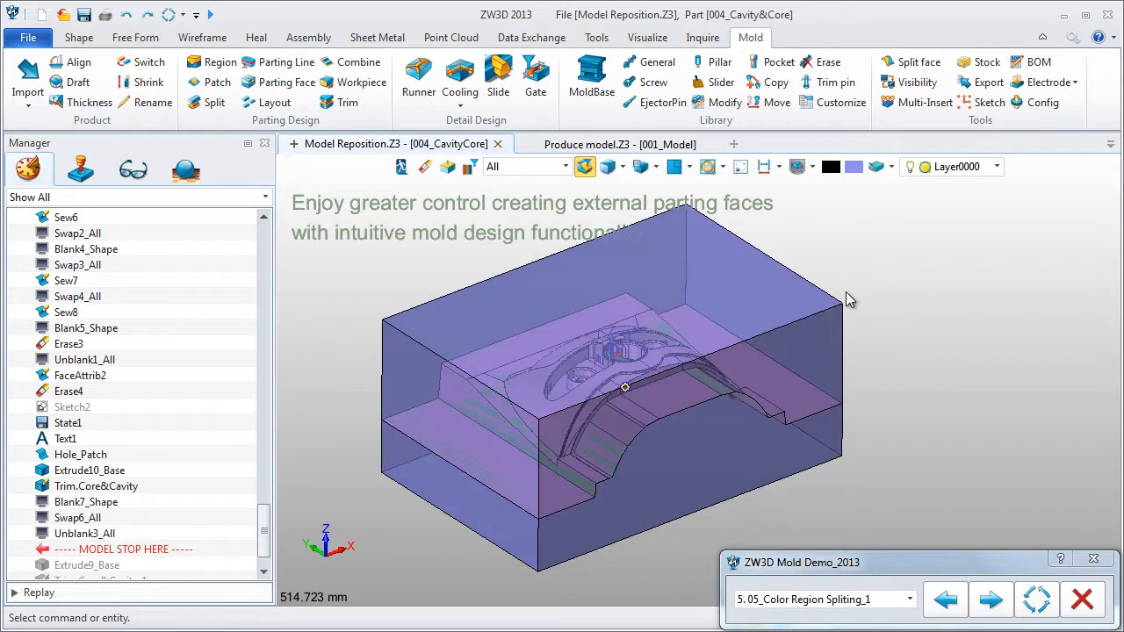
Start the Blank command to hide entities of the trimmed core and cavity model
{"action": "left_click", "coordinate": [812, 166]}
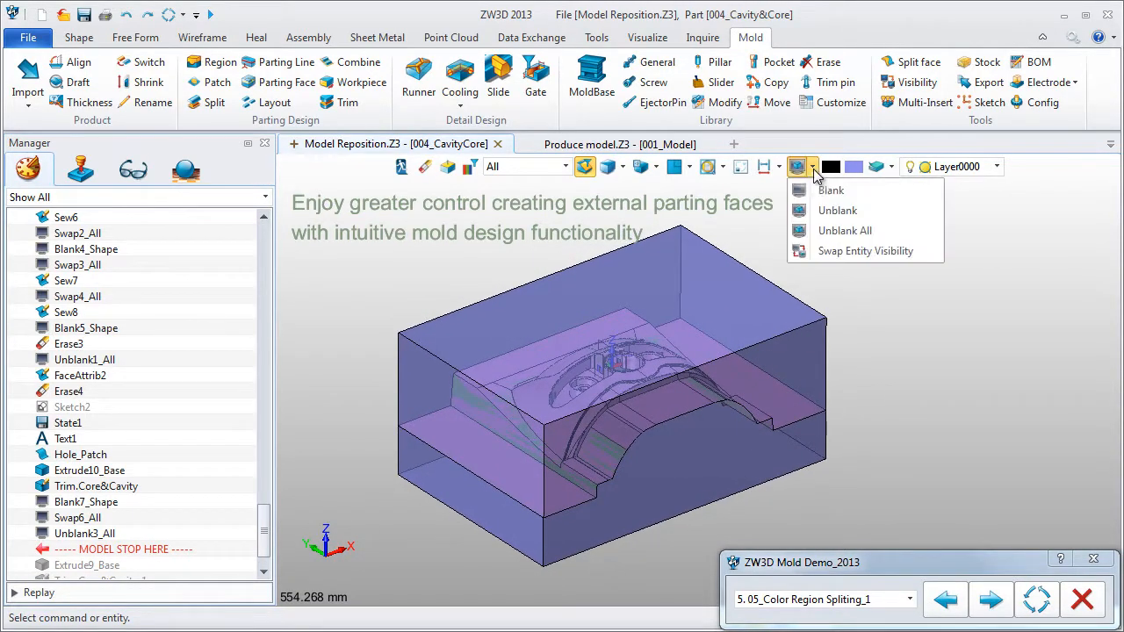
{"action": "left_click", "coordinate": [812, 189]}
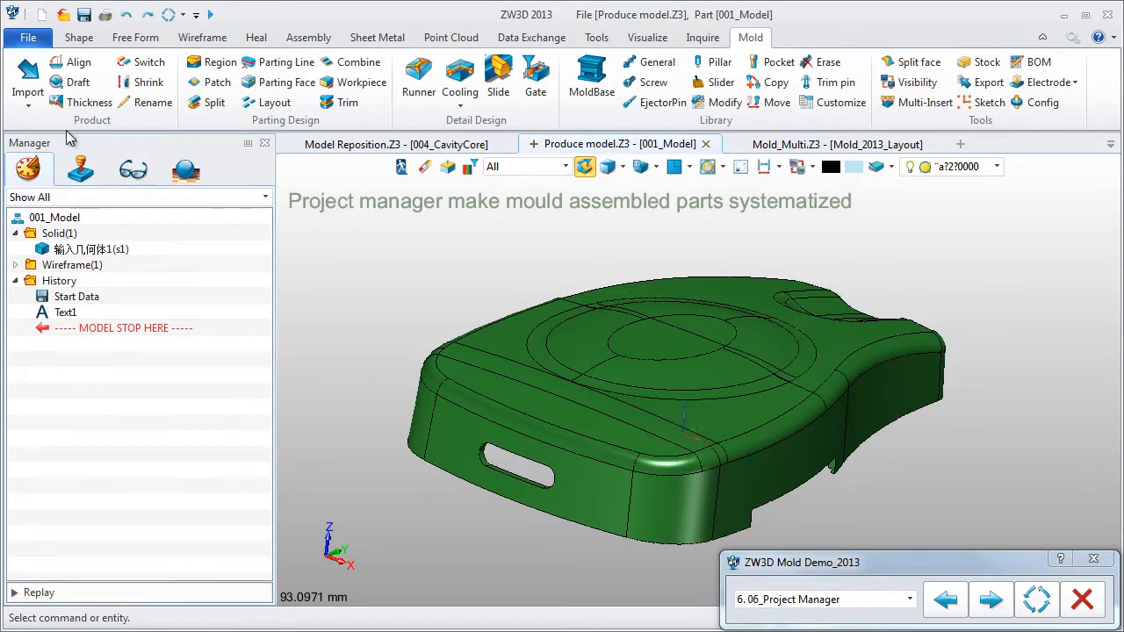
Create a mold project named Mold_2013 for the green product model and display its assembly component structure
{"action": "left_click", "coordinate": [27, 103]}
{"action": "left_click", "coordinate": [63, 163]}
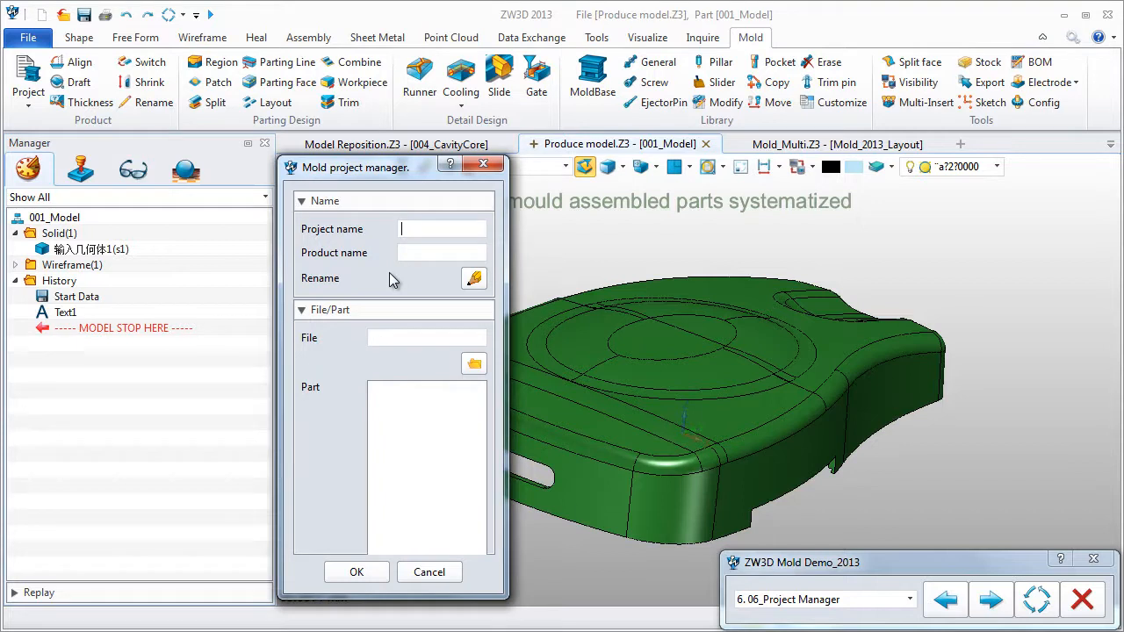
{"action": "type", "text": "Mold_2013"}
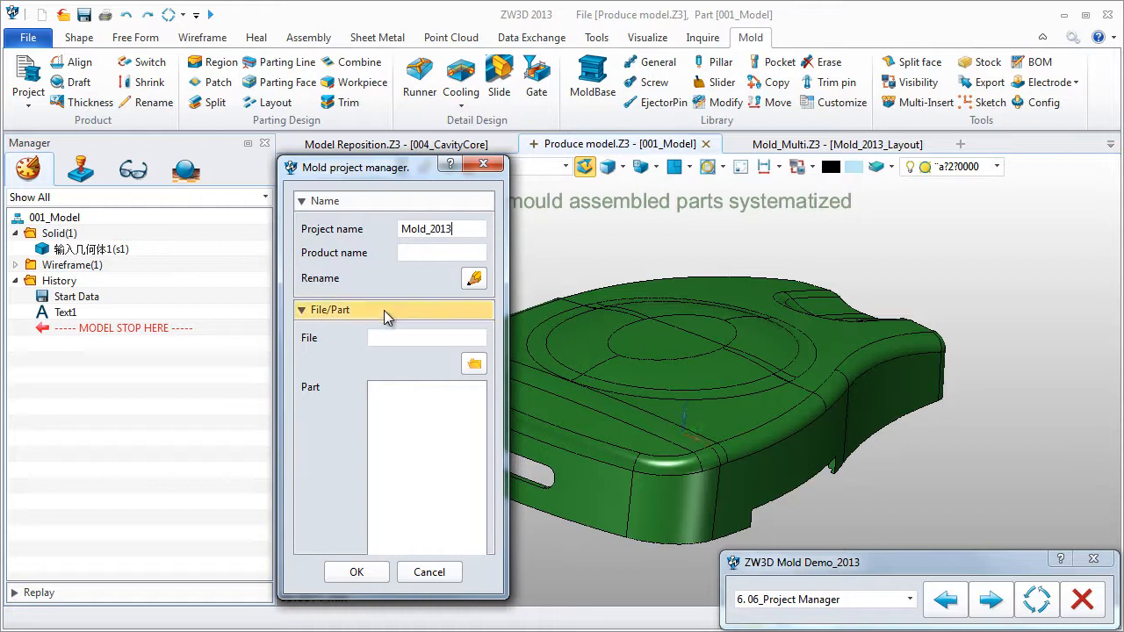
{"action": "left_click", "coordinate": [359, 572]}
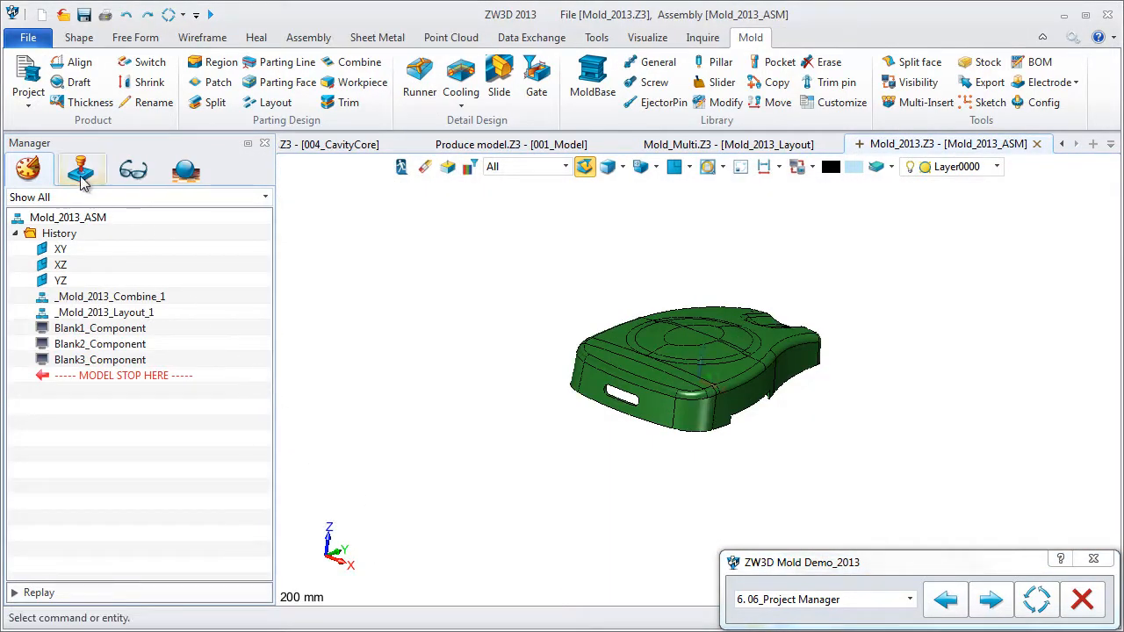
{"action": "left_click", "coordinate": [80, 168]}
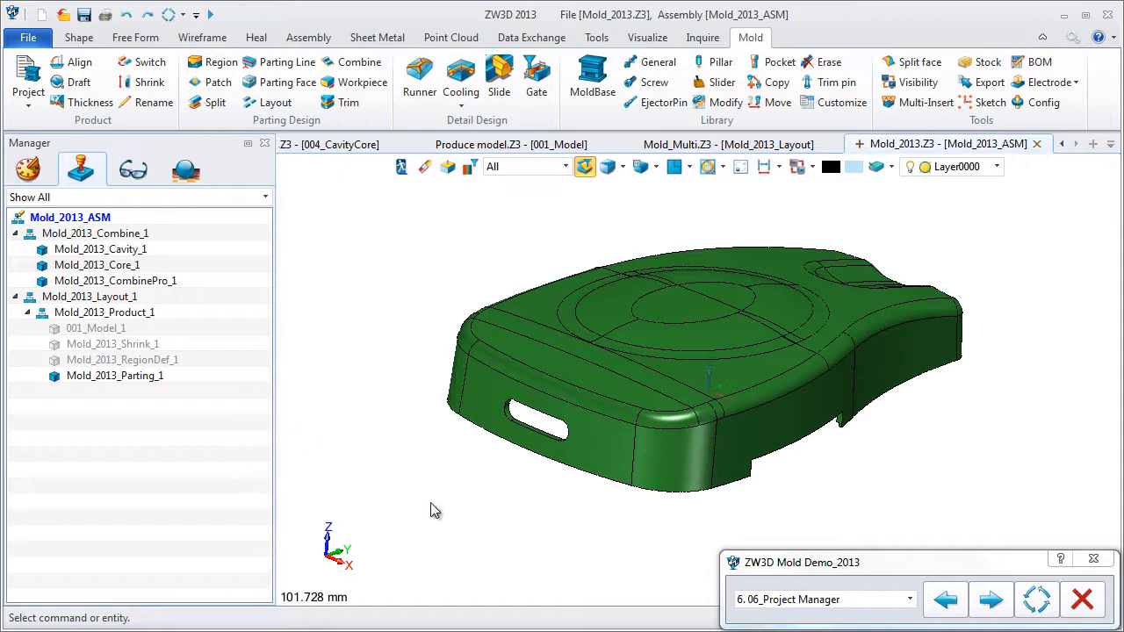
Start a multi-cavity layout of Mold_2013_Product_1 in the Mold_Multi assembly, using the balance method and direction 0,1,0
{"action": "left_click", "coordinate": [992, 606]}
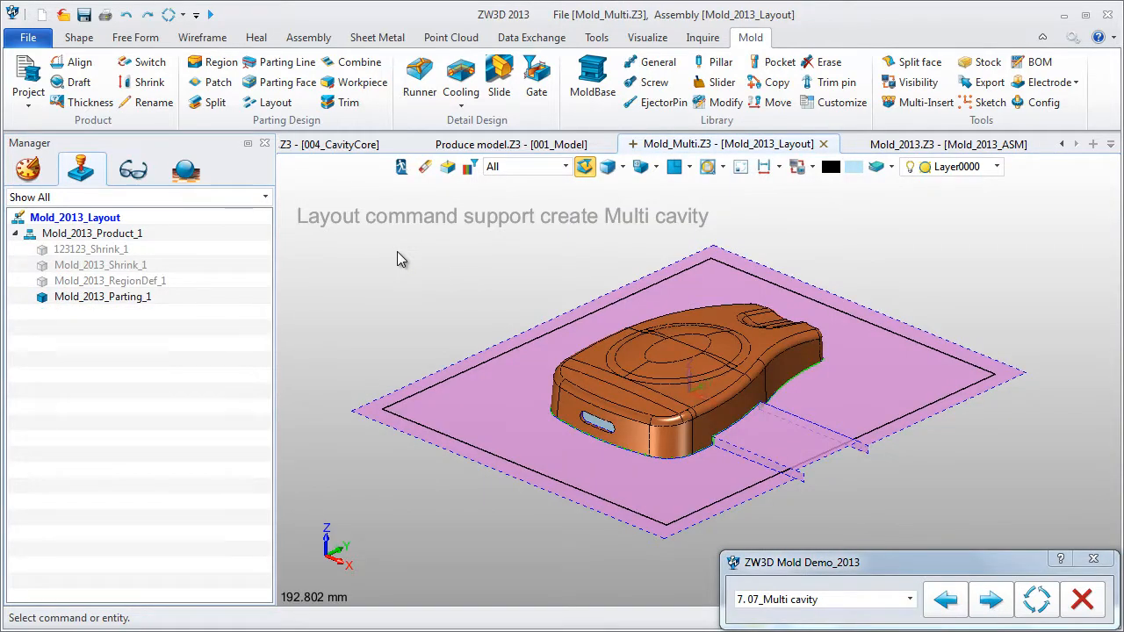
{"action": "left_click", "coordinate": [275, 110]}
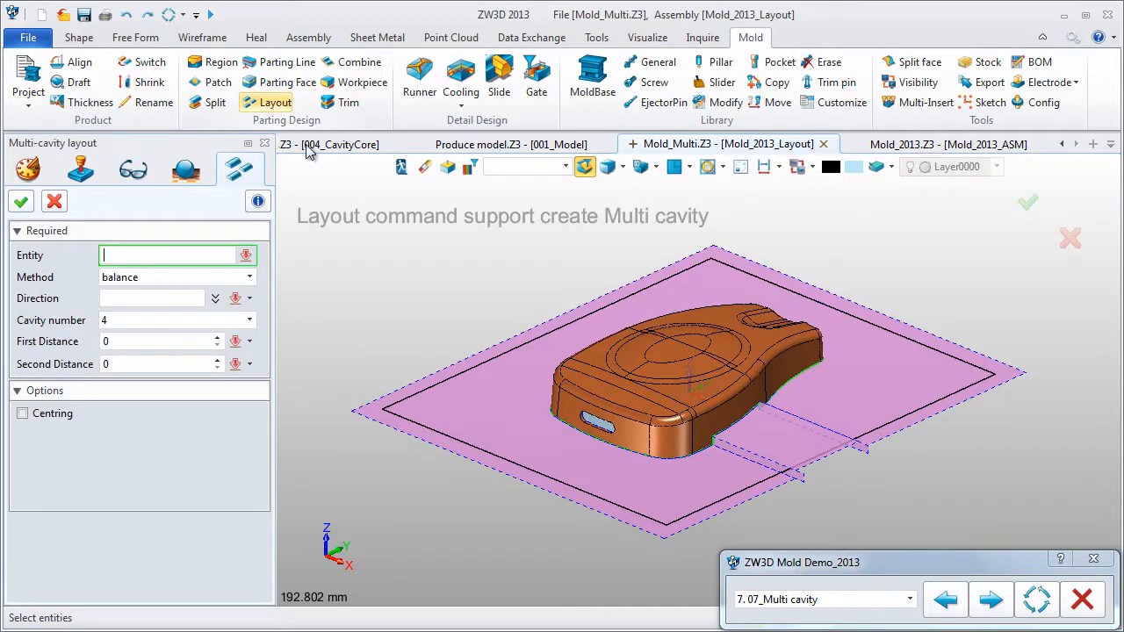
{"action": "left_click", "coordinate": [507, 388]}
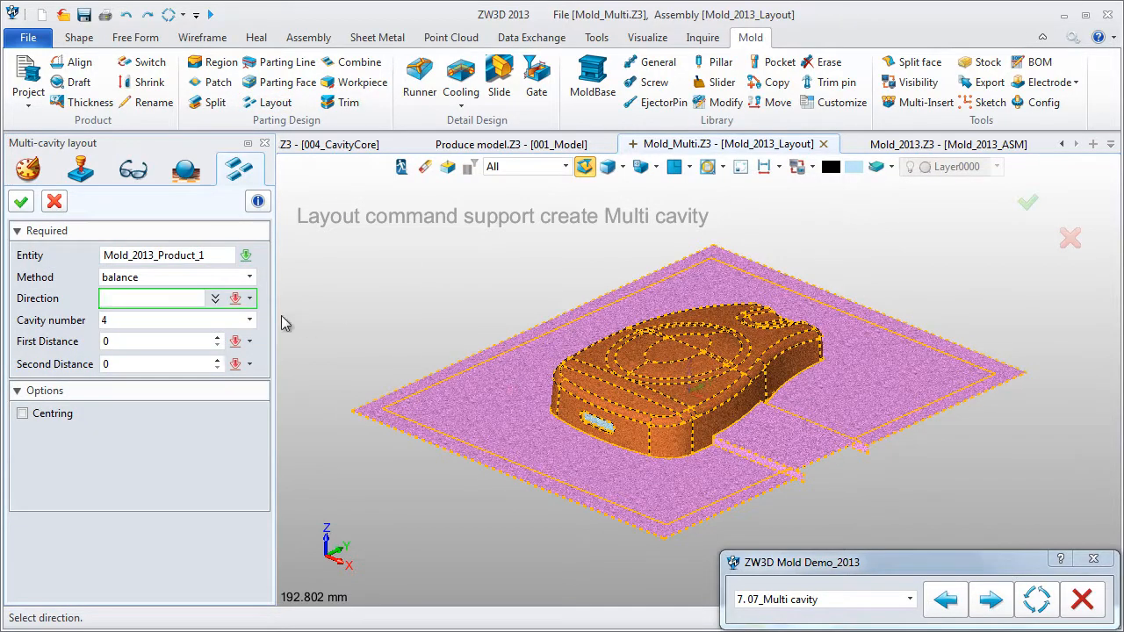
{"action": "left_click", "coordinate": [193, 278]}
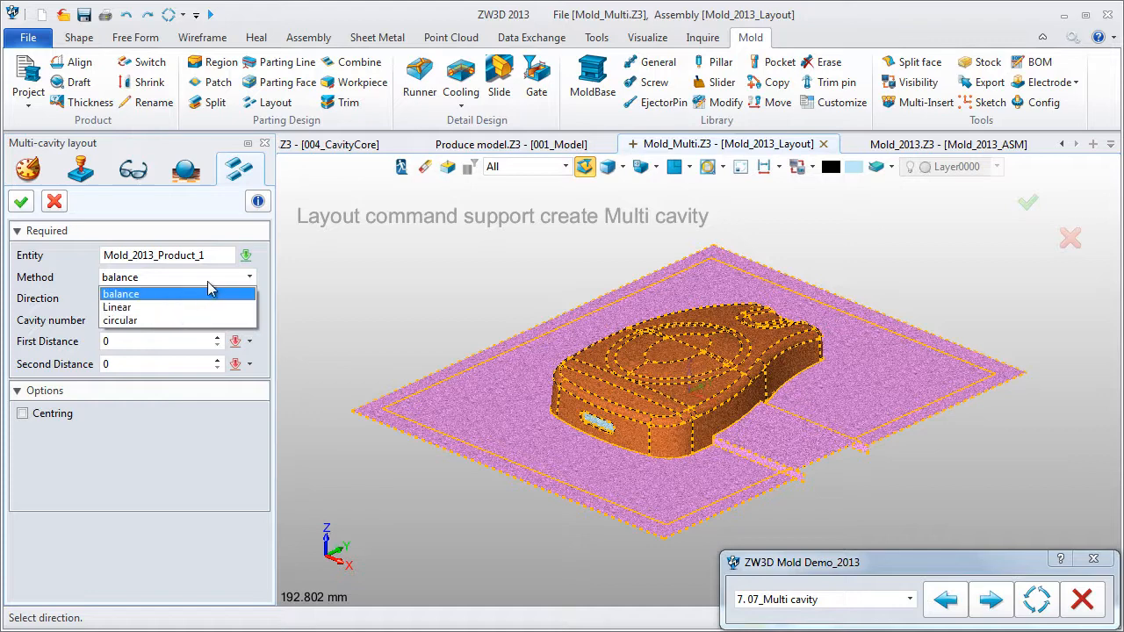
{"action": "left_click", "coordinate": [213, 293]}
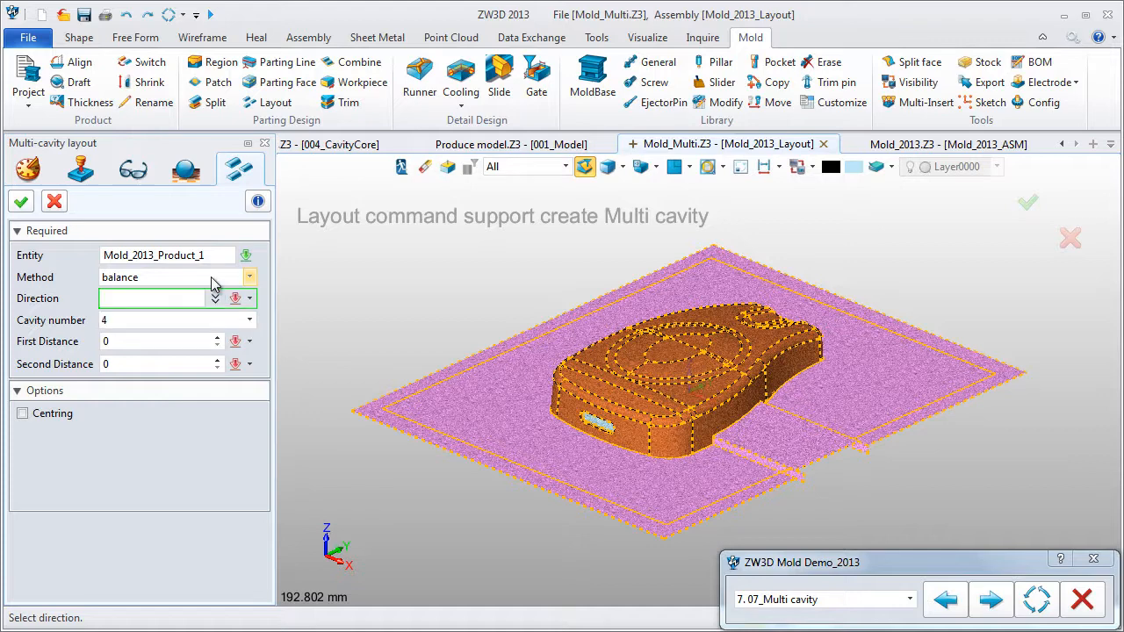
{"action": "right_click", "coordinate": [345, 294]}
{"action": "left_click", "coordinate": [410, 327]}
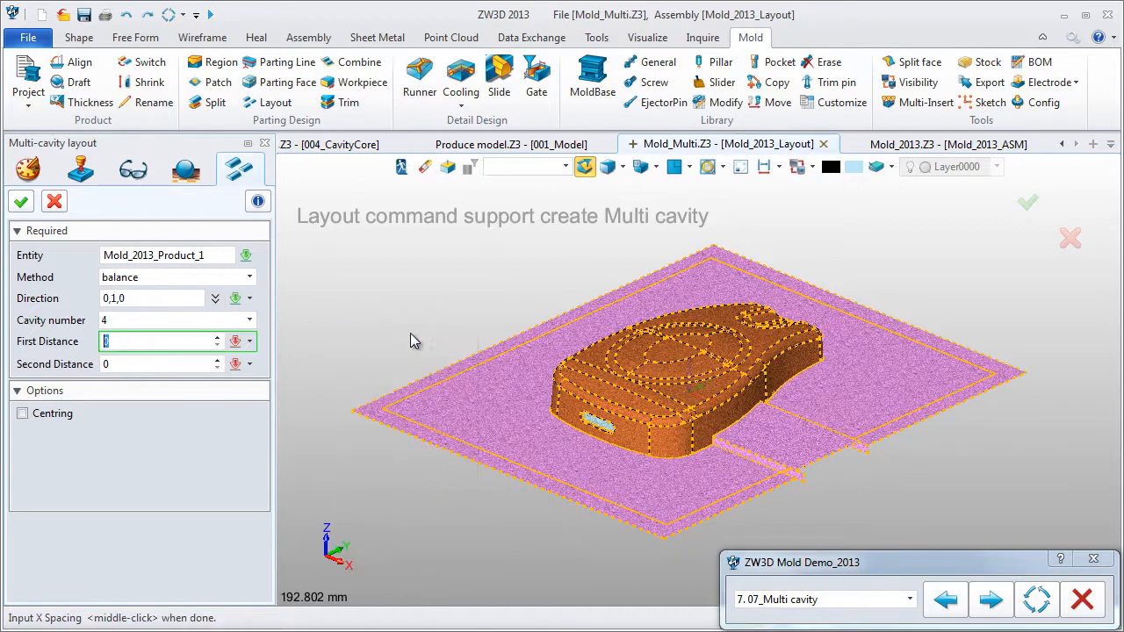
Create the centred layout of 4 cavities with a first distance of 200 and a second distance of 150
{"action": "scroll", "coordinate": [409, 335], "scroll_direction": "down", "scroll_amount": 2}
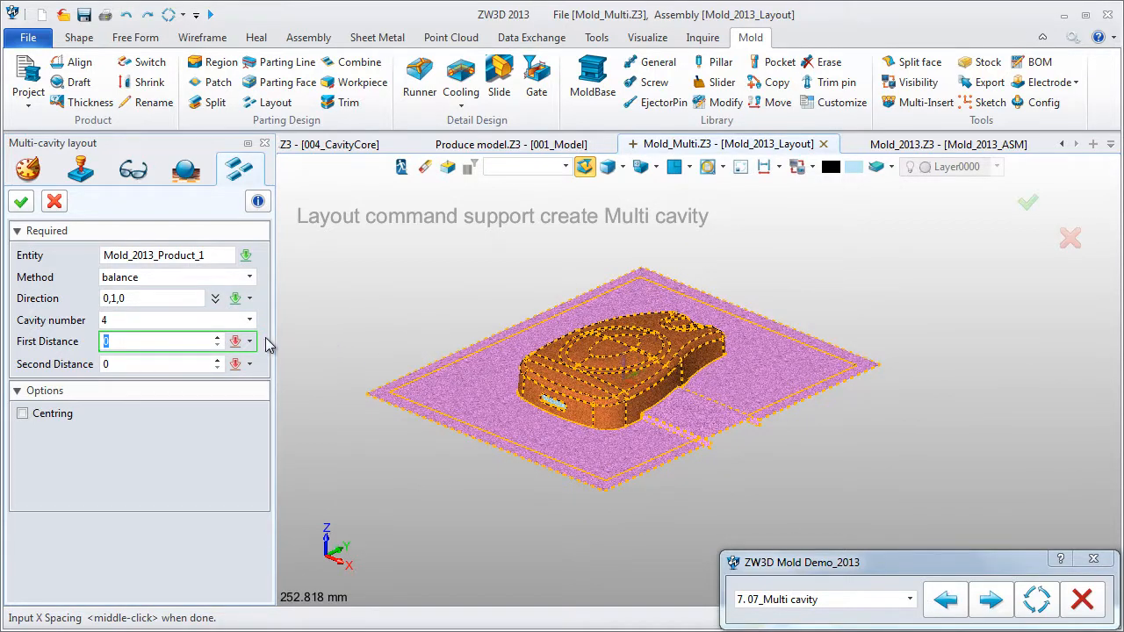
{"action": "type", "text": "200"}
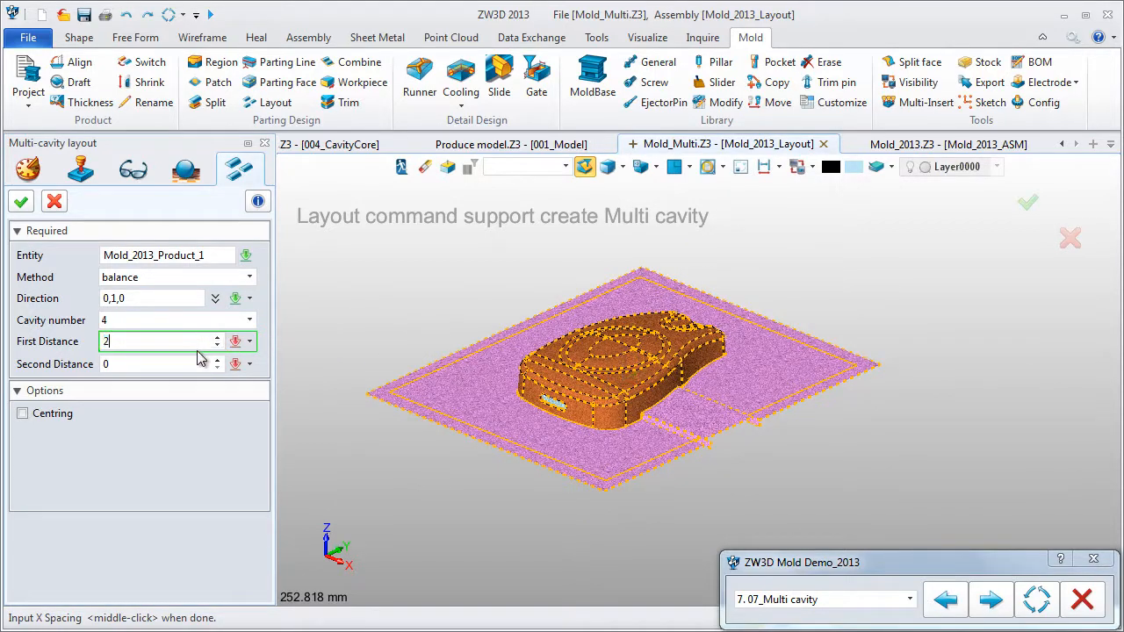
{"action": "left_click", "coordinate": [161, 364]}
{"action": "type", "text": "150"}
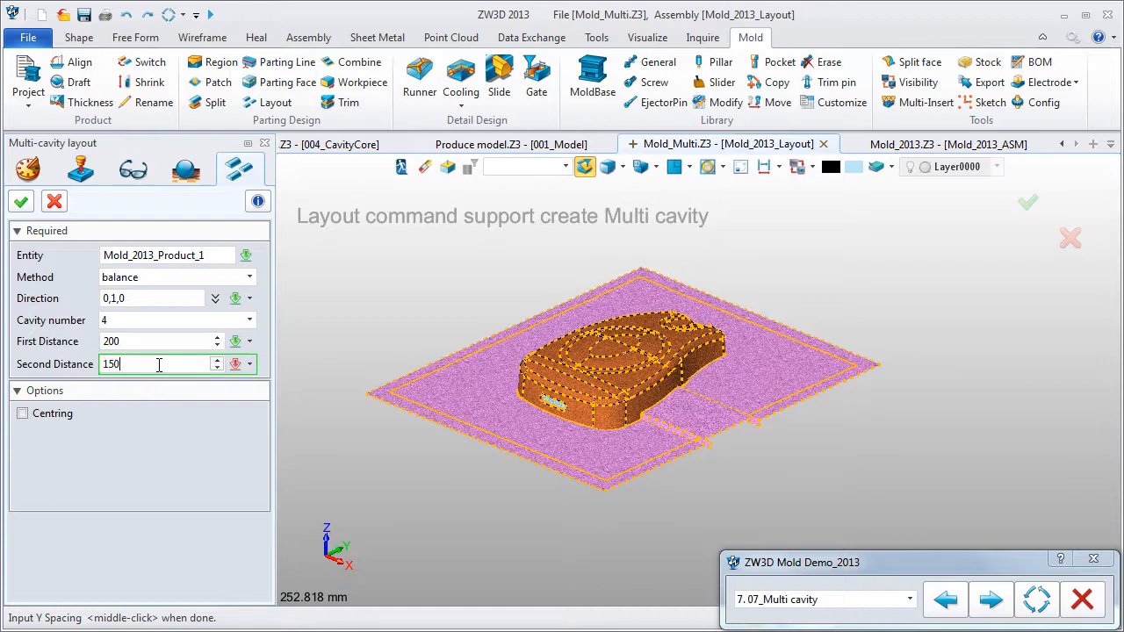
{"action": "left_click", "coordinate": [52, 412]}
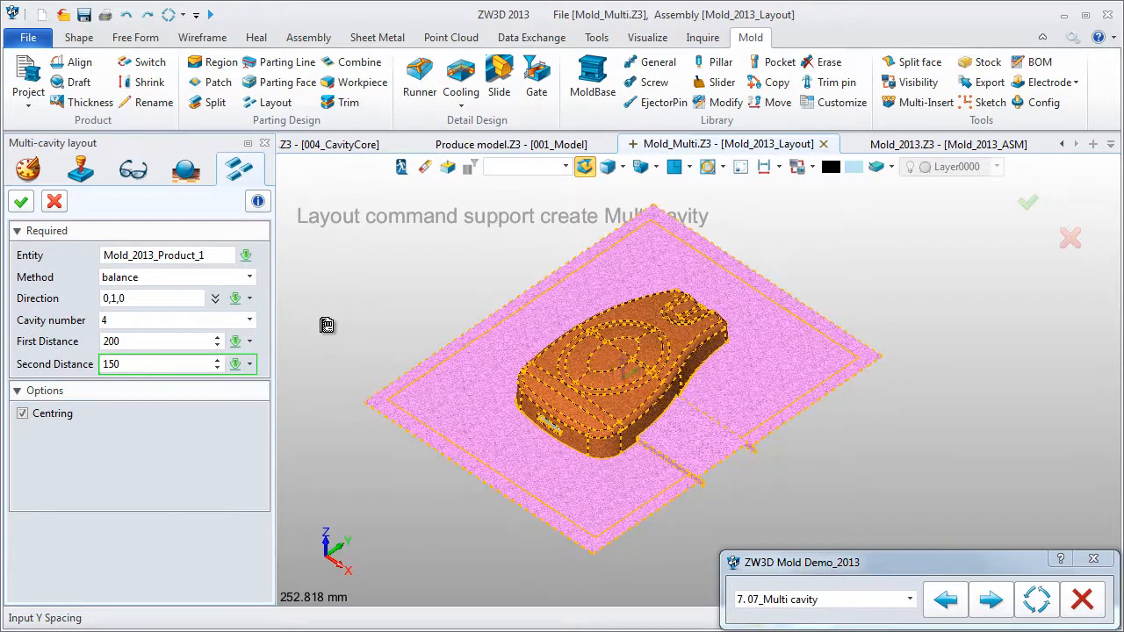
{"action": "left_click", "coordinate": [21, 201]}
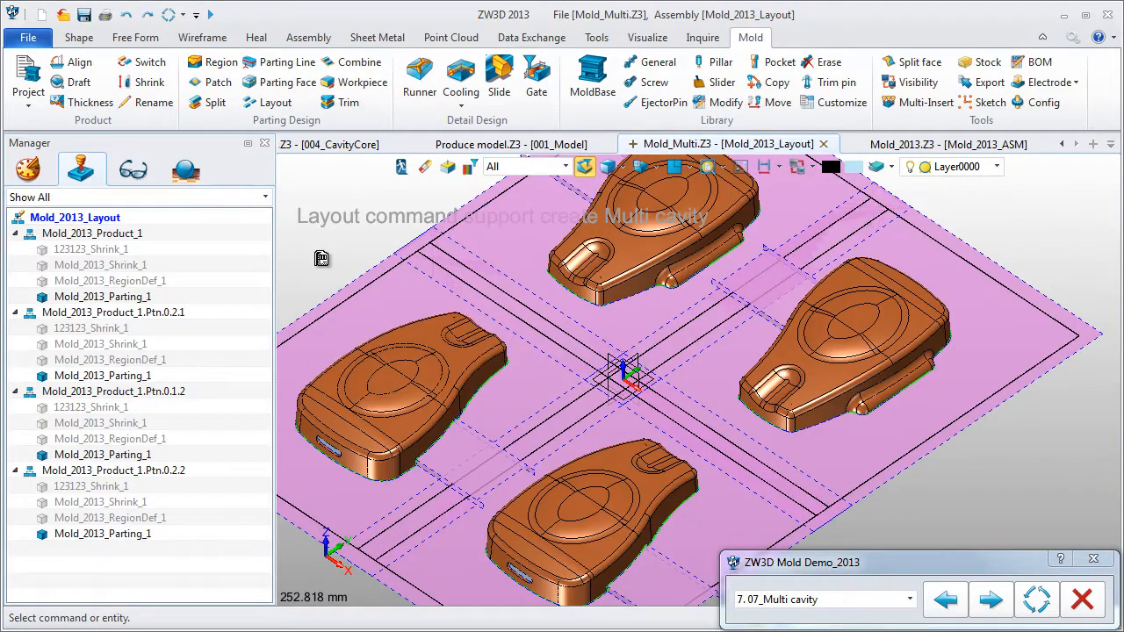
{"action": "scroll", "coordinate": [391, 321], "scroll_direction": "down", "scroll_amount": 4}
{"action": "middle_click_drag", "start_coordinate": [381, 285], "coordinate": [455, 311]}
{"action": "right_click_drag", "start_coordinate": [456, 312], "coordinate": [350, 295]}
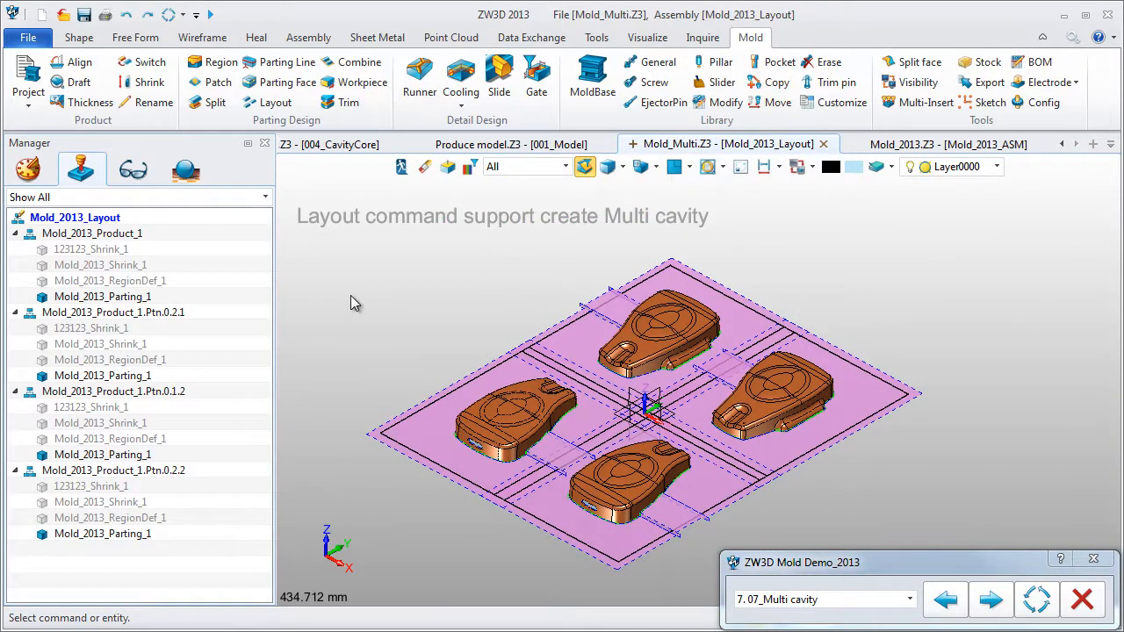
Redefine the multi-cavity layout with a cavity number of 2
{"action": "right_click", "coordinate": [340, 276]}
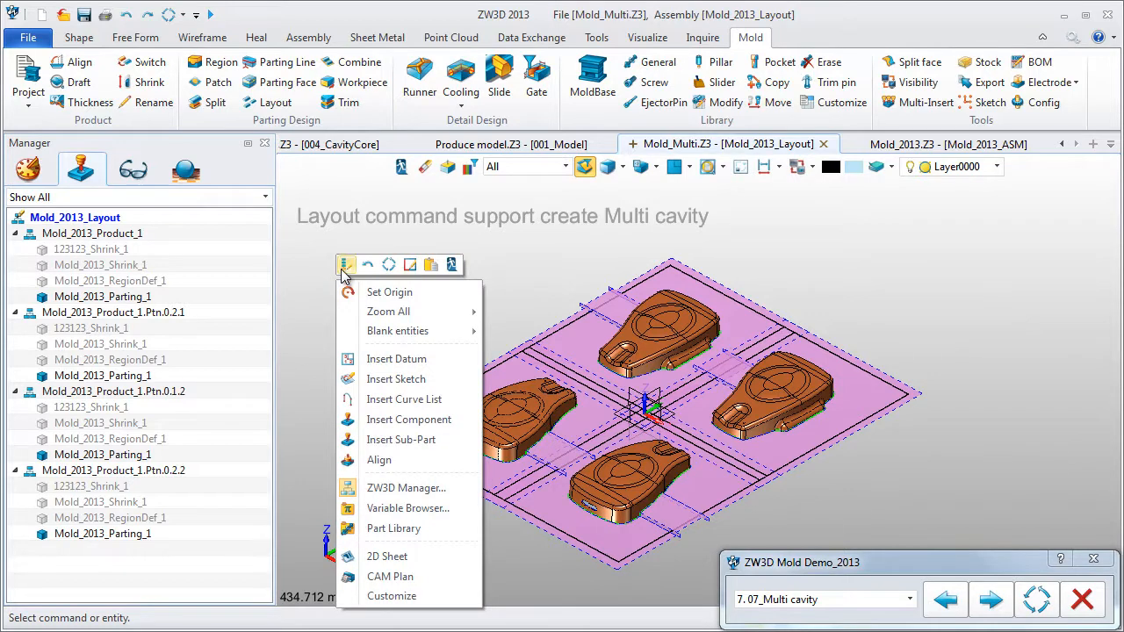
{"action": "left_click", "coordinate": [341, 277]}
{"action": "left_click", "coordinate": [638, 349]}
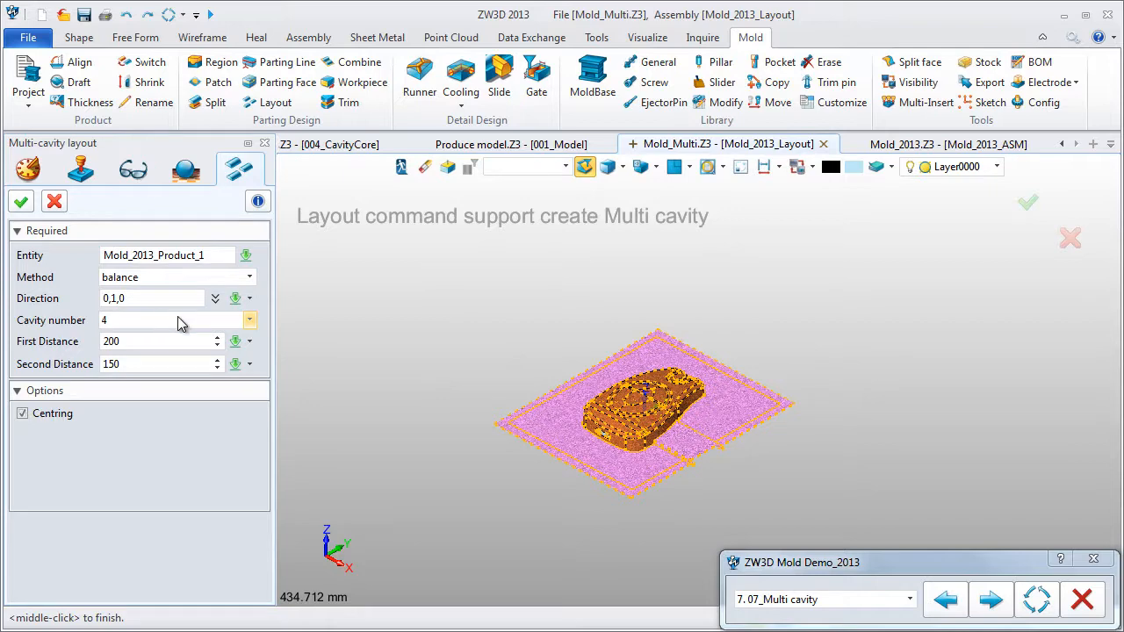
{"action": "left_click", "coordinate": [182, 323]}
{"action": "left_click", "coordinate": [145, 334]}
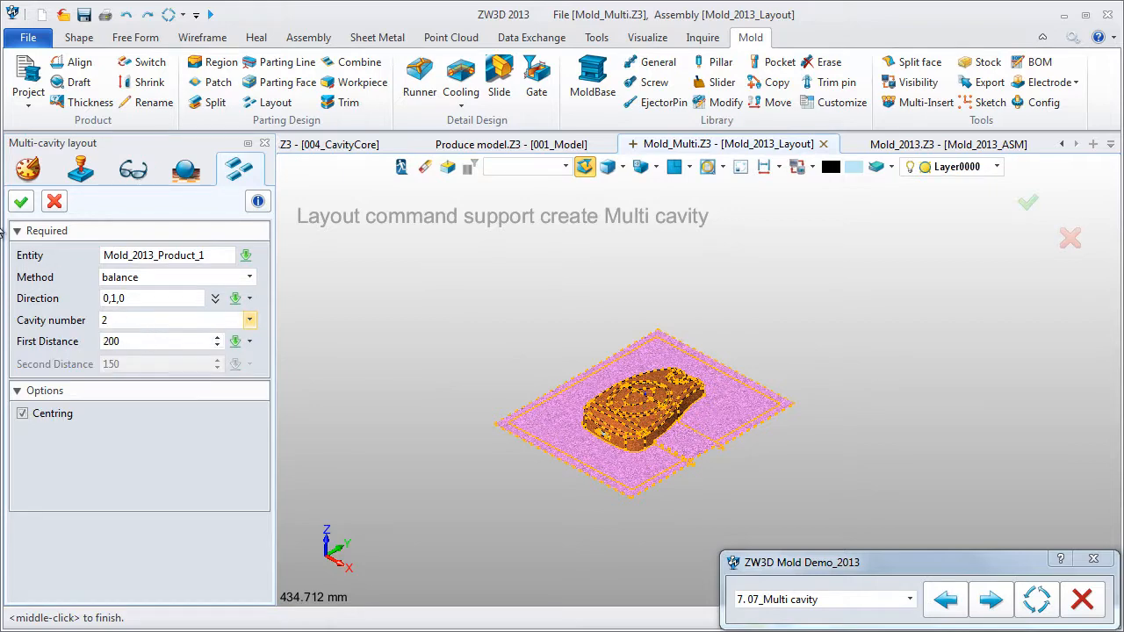
{"action": "left_click", "coordinate": [21, 202]}
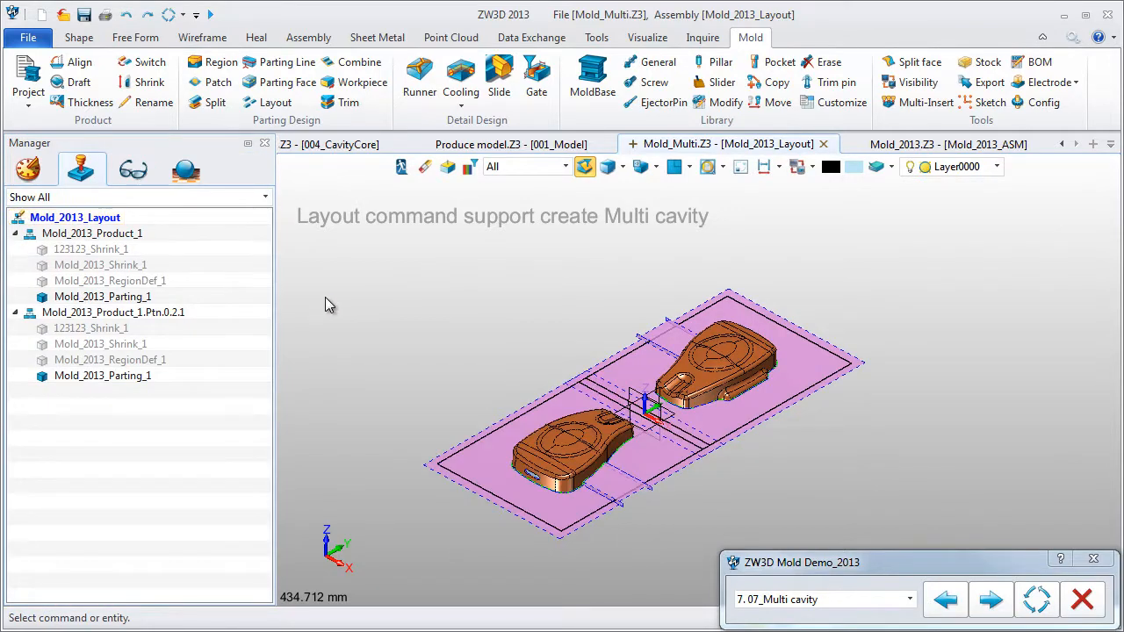
{"action": "right_click_drag", "start_coordinate": [348, 310], "coordinate": [347, 331]}
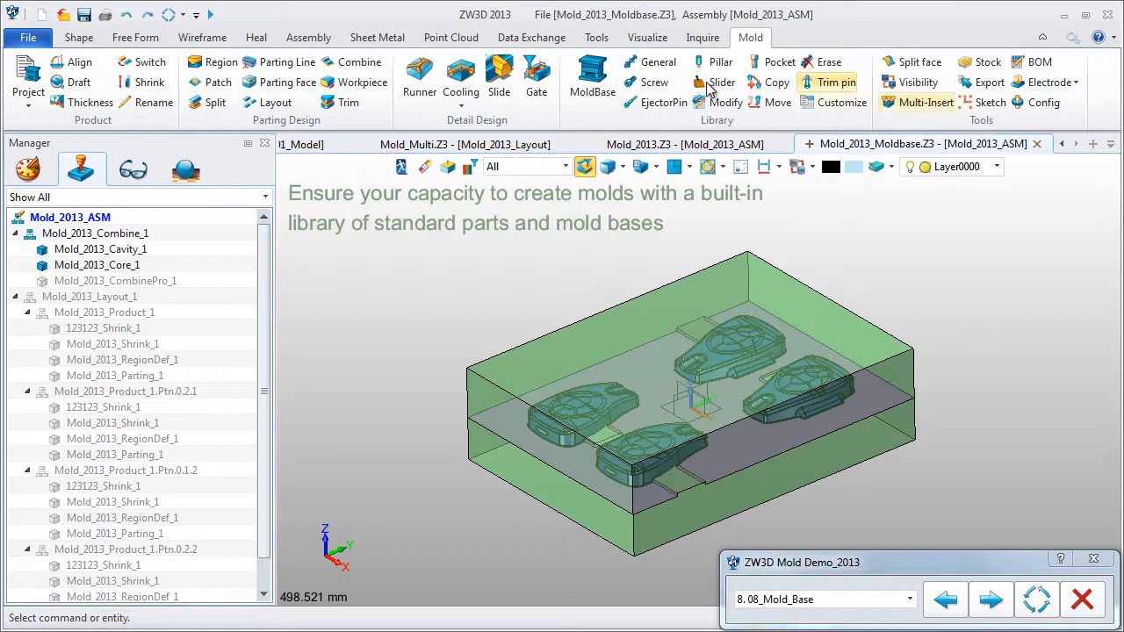
Start a mold base for the four-cavity assembly with LKM as supplier, and enlarge its reference image
{"action": "left_click", "coordinate": [592, 80]}
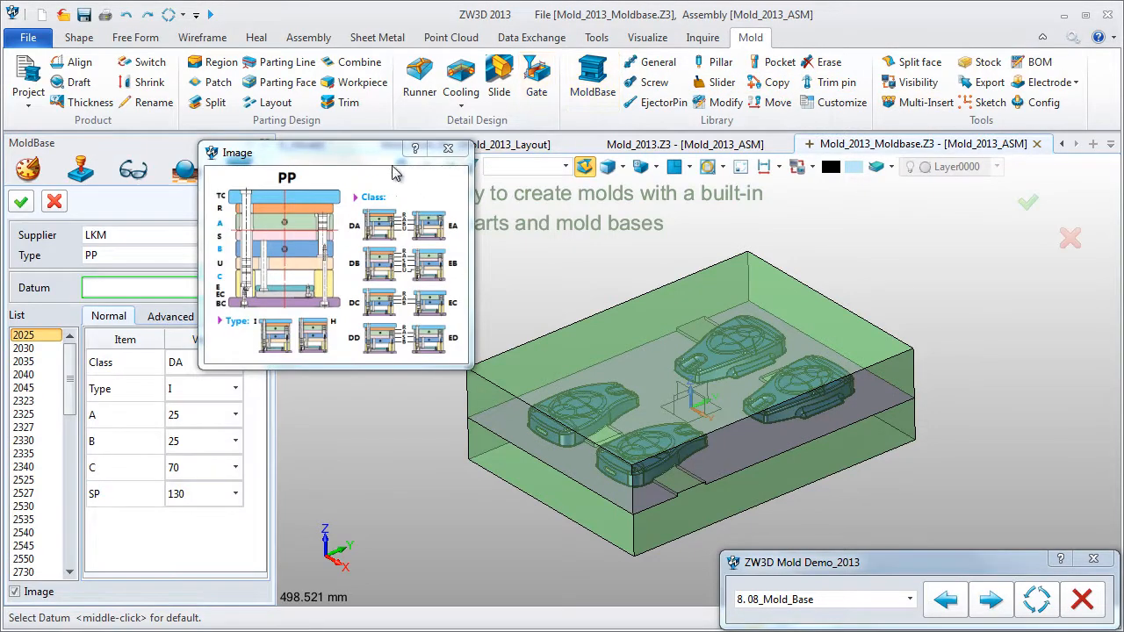
{"action": "left_click_drag", "start_coordinate": [318, 160], "coordinate": [395, 173]}
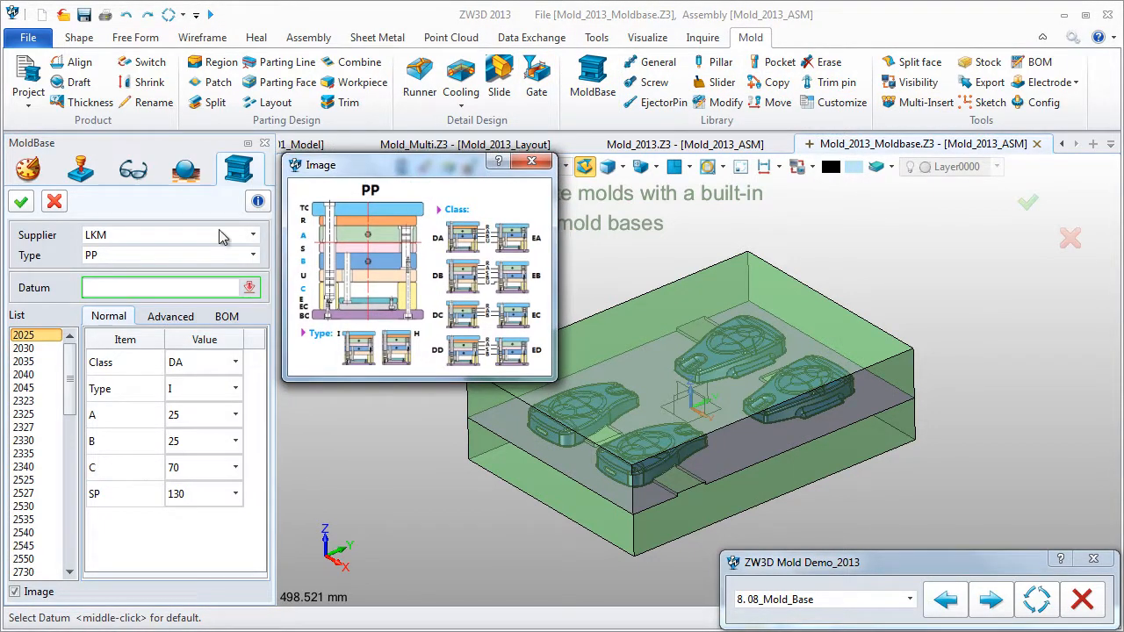
{"action": "left_click", "coordinate": [195, 244]}
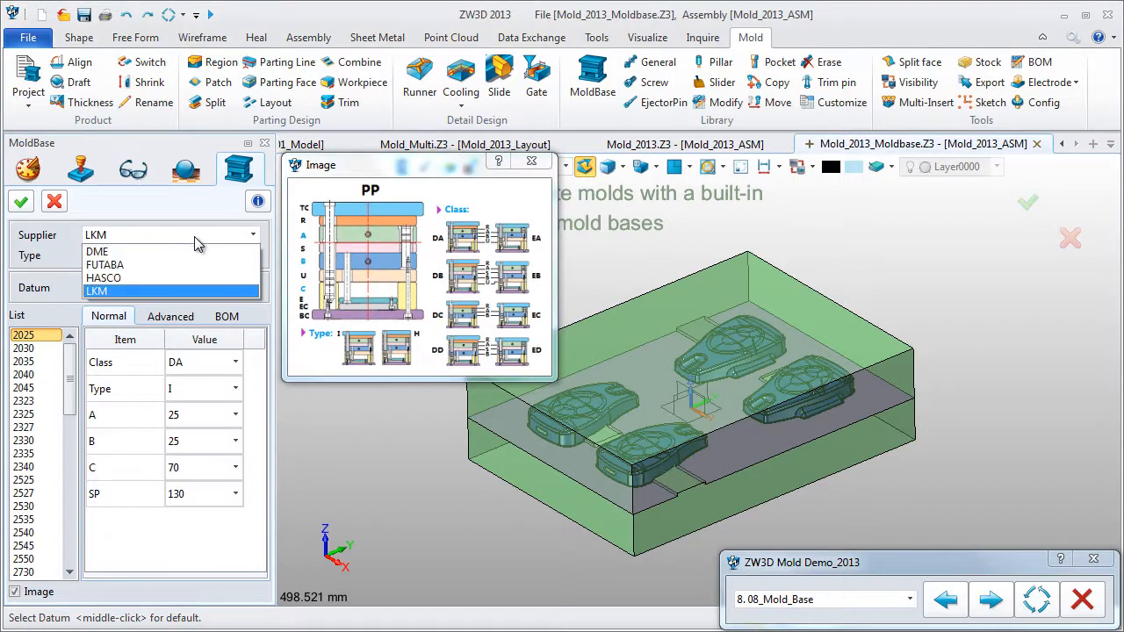
{"action": "left_click", "coordinate": [171, 291]}
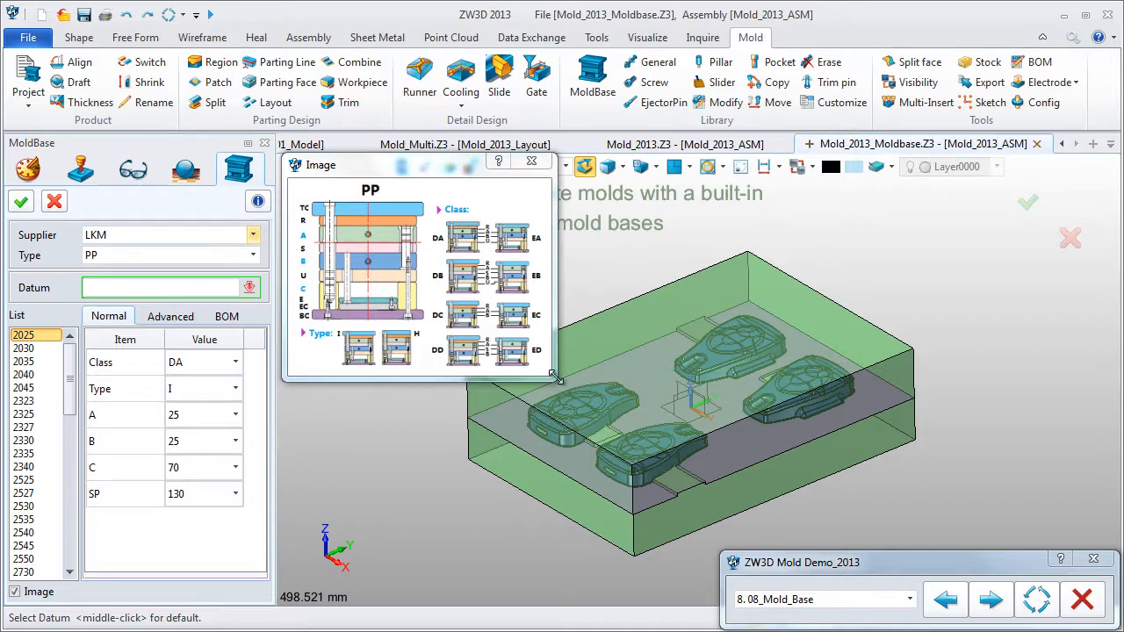
{"action": "left_click_drag", "start_coordinate": [553, 377], "coordinate": [735, 568]}
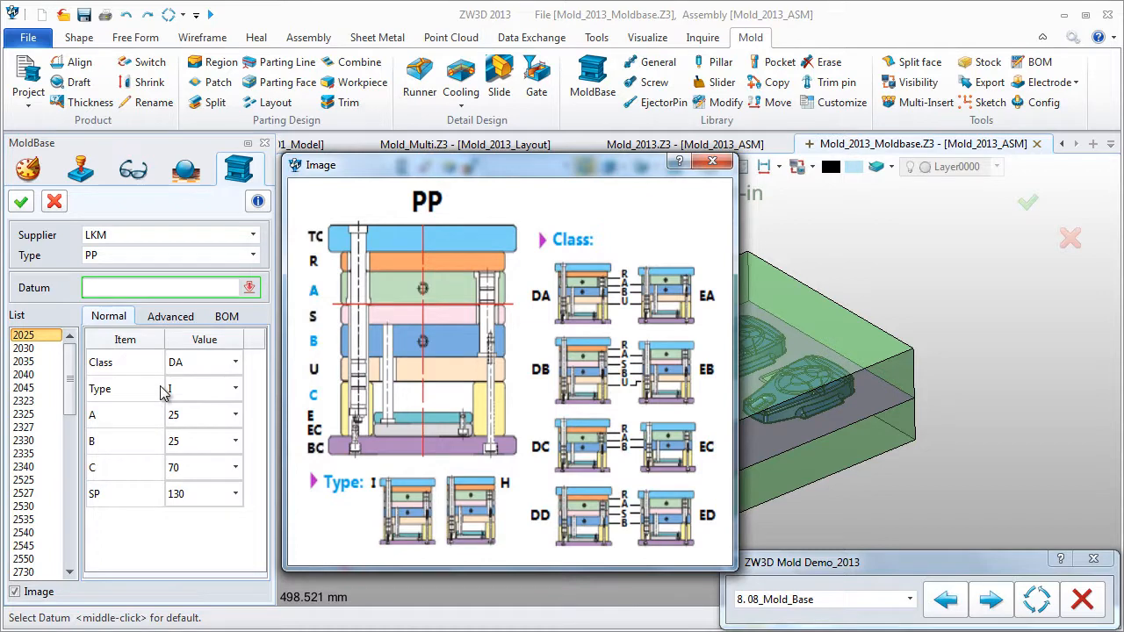
Choose the SG mold base type in size 5560 with class C
{"action": "left_click", "coordinate": [139, 257]}
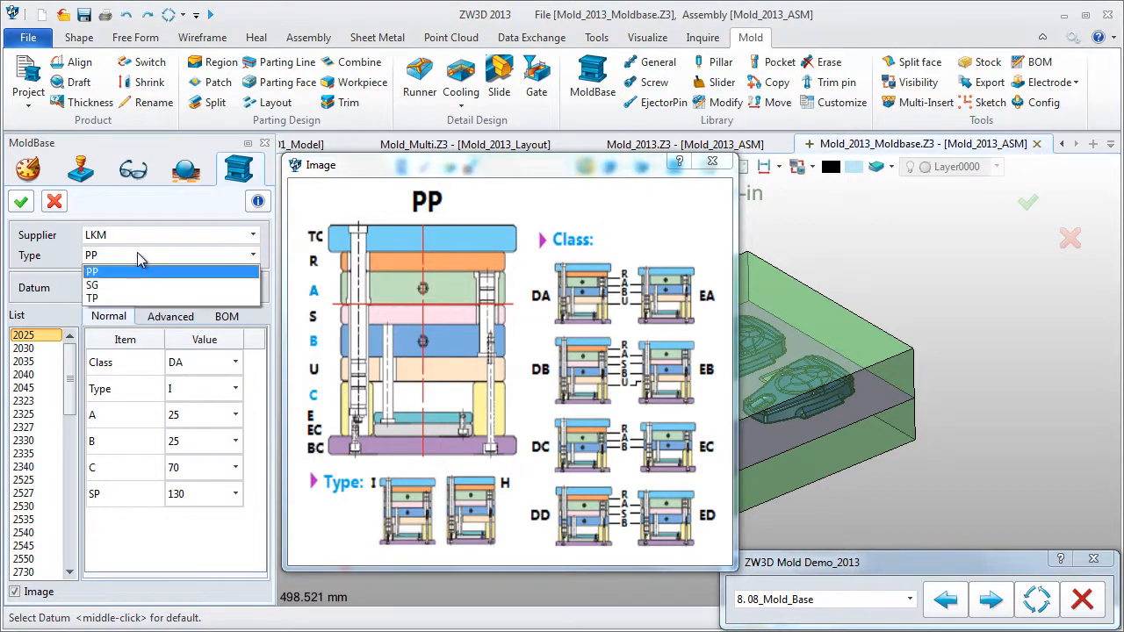
{"action": "left_click", "coordinate": [126, 285]}
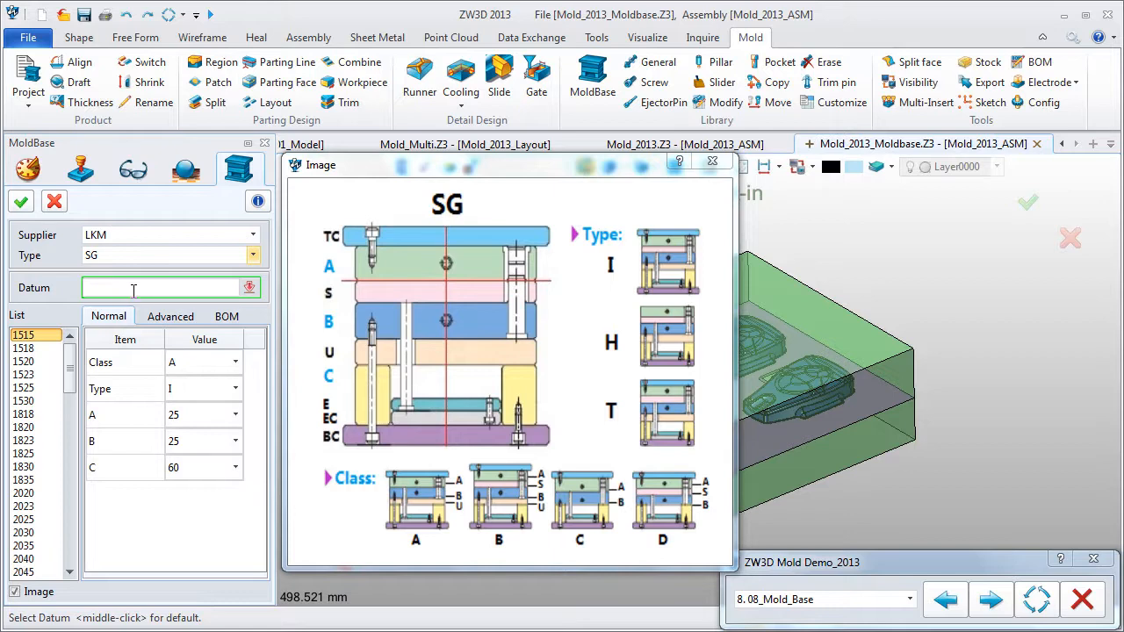
{"action": "left_click", "coordinate": [206, 363]}
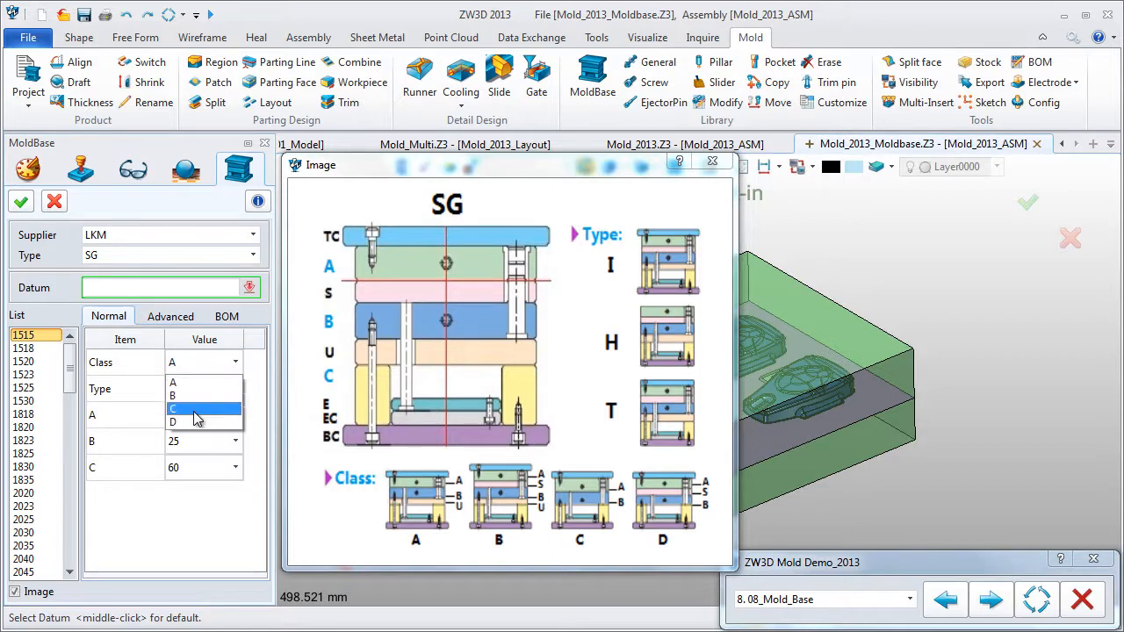
{"action": "left_click", "coordinate": [194, 411]}
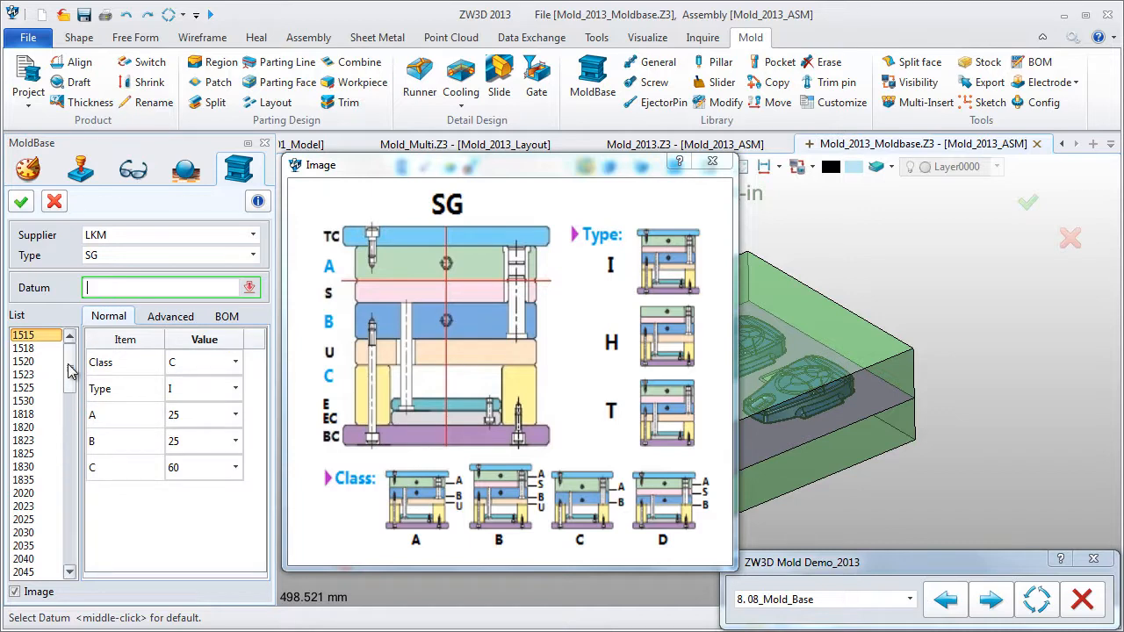
{"action": "left_click_drag", "start_coordinate": [69, 355], "coordinate": [69, 538]}
{"action": "left_click", "coordinate": [33, 481]}
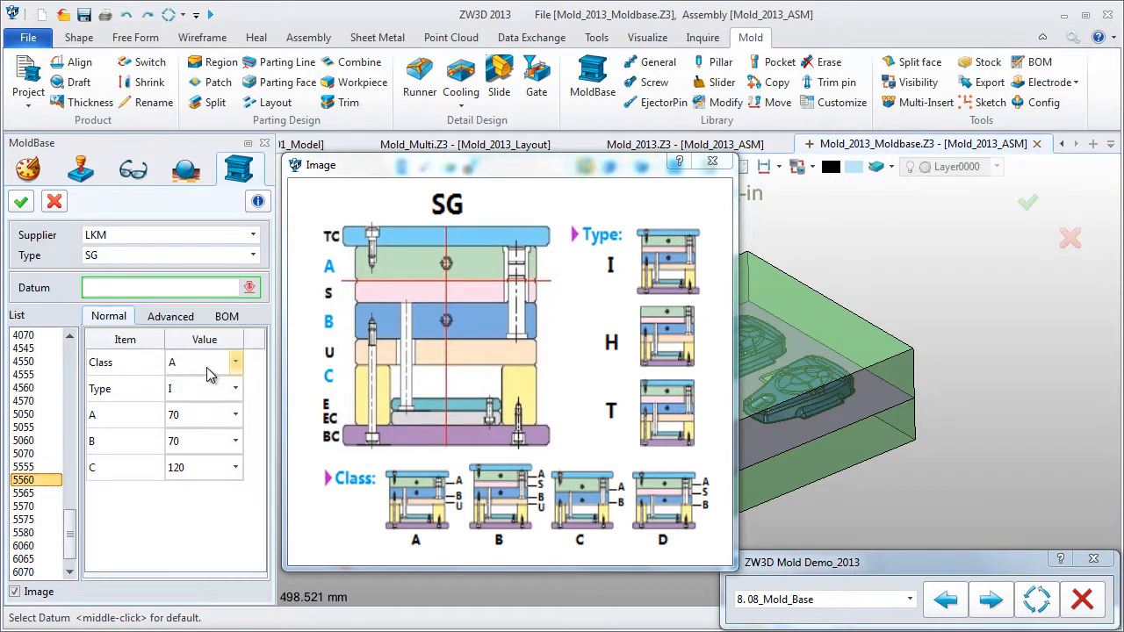
{"action": "left_click", "coordinate": [234, 362]}
{"action": "left_click", "coordinate": [200, 413]}
Set the mold base's A and B plate thicknesses to 140 and its C value to 150
{"action": "left_click", "coordinate": [202, 416]}
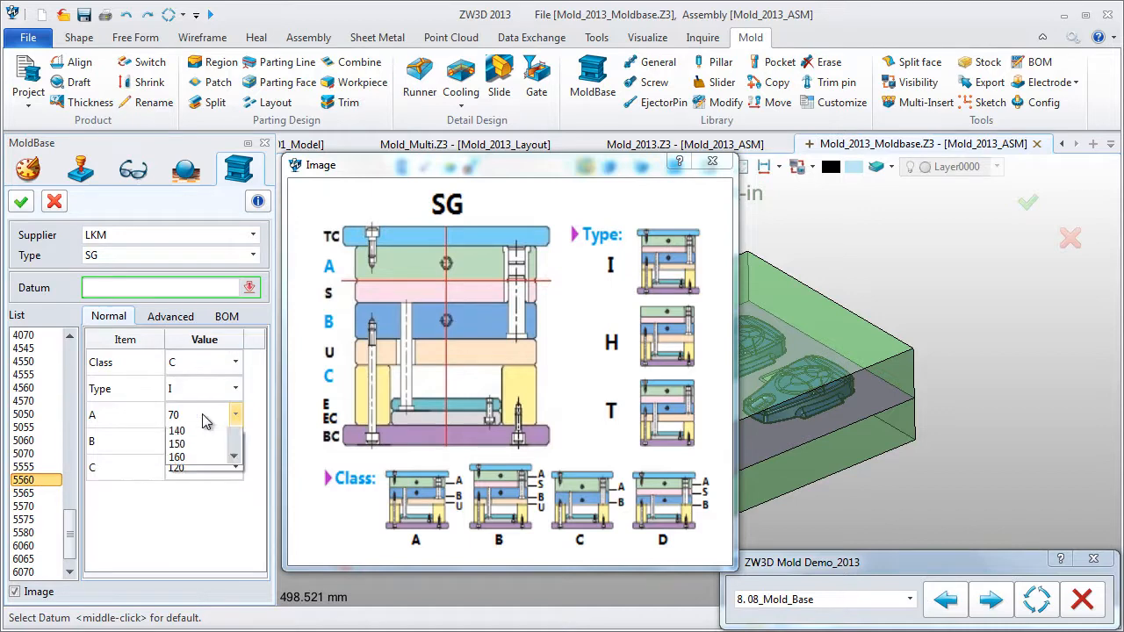
{"action": "left_click", "coordinate": [197, 527]}
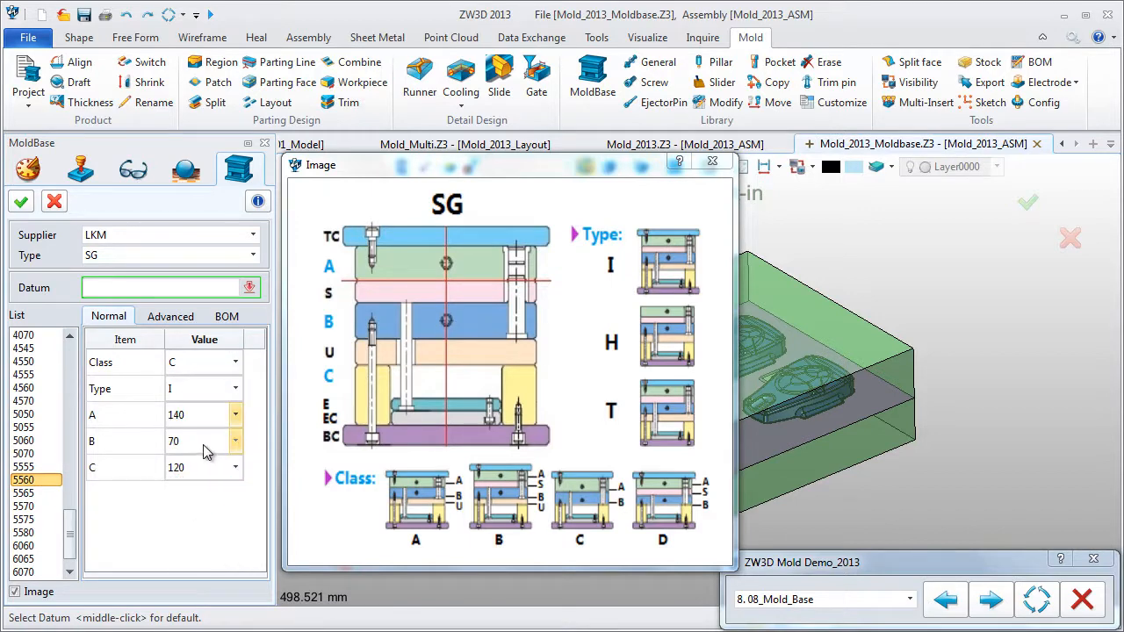
{"action": "left_click", "coordinate": [202, 442]}
{"action": "left_click", "coordinate": [195, 542]}
{"action": "left_click", "coordinate": [203, 467]}
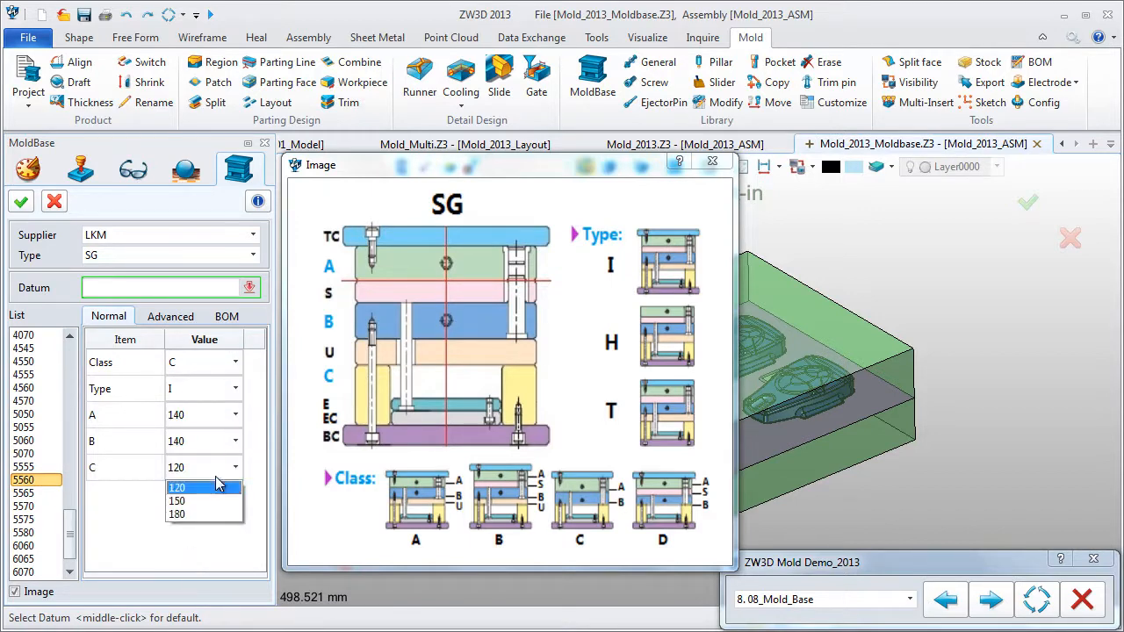
{"action": "left_click", "coordinate": [195, 502]}
Set the mold base's rotation to 0, cavity and core gaps to 0.5, and ejector gap to 5, and create it
{"action": "left_click", "coordinate": [176, 323]}
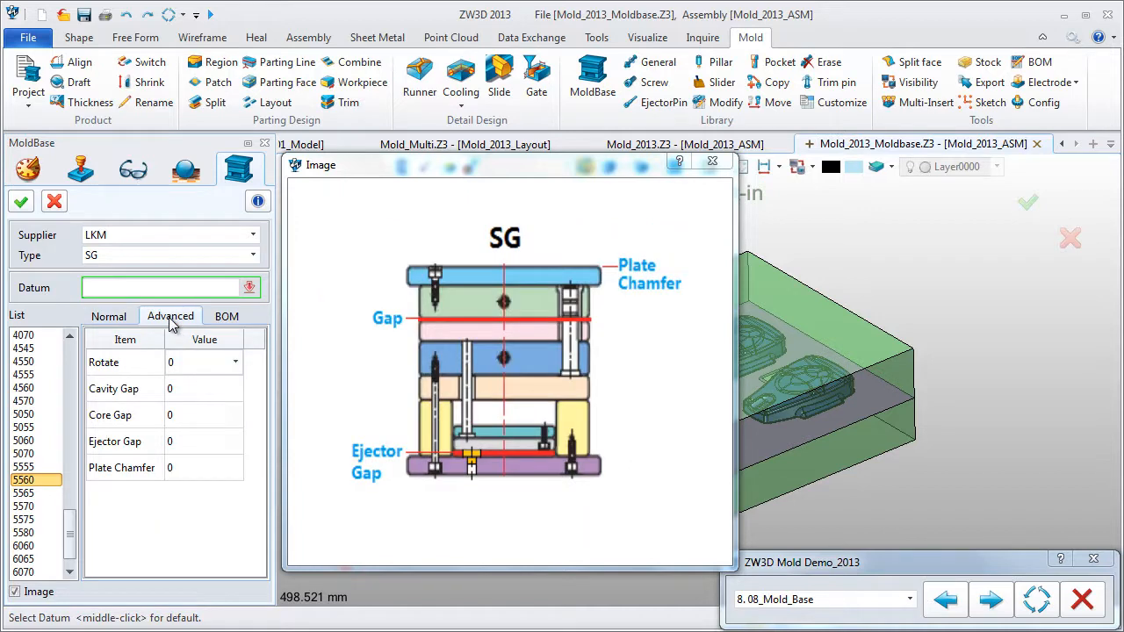
{"action": "left_click", "coordinate": [210, 376]}
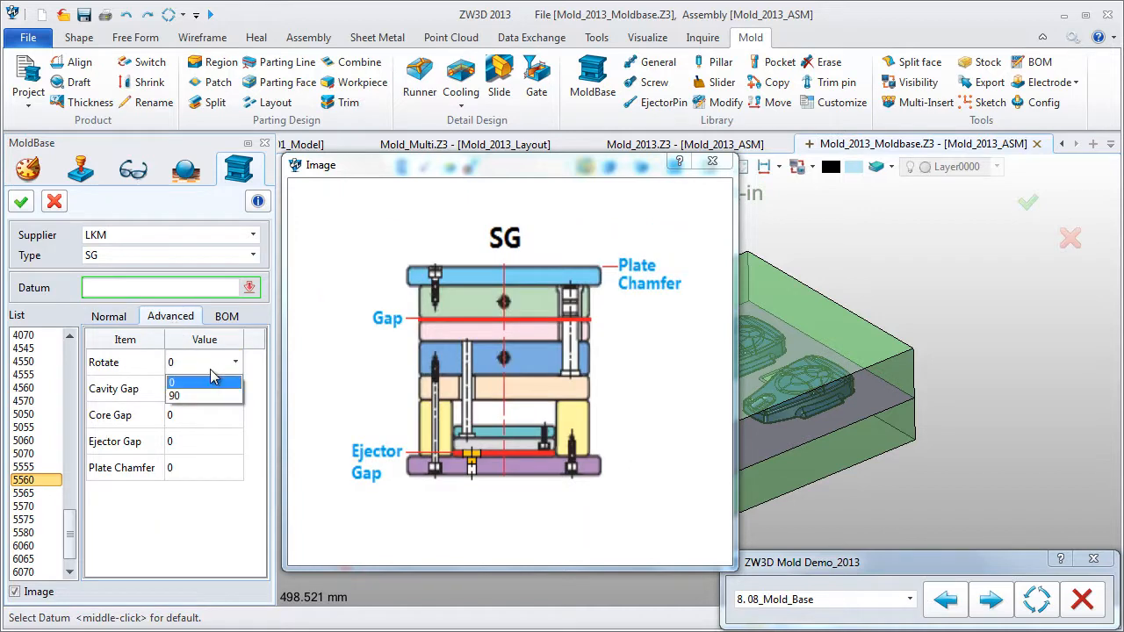
{"action": "left_click", "coordinate": [211, 379]}
{"action": "left_click", "coordinate": [210, 391]}
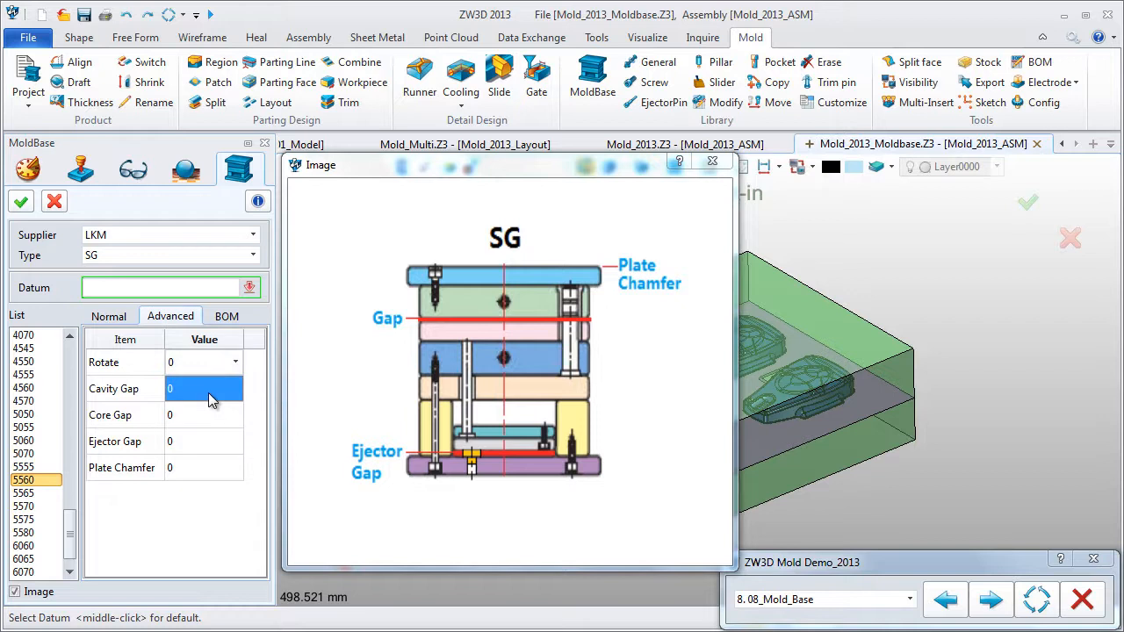
{"action": "type", "text": "0.5"}
{"action": "left_click", "coordinate": [206, 420]}
{"action": "type", "text": "0.5"}
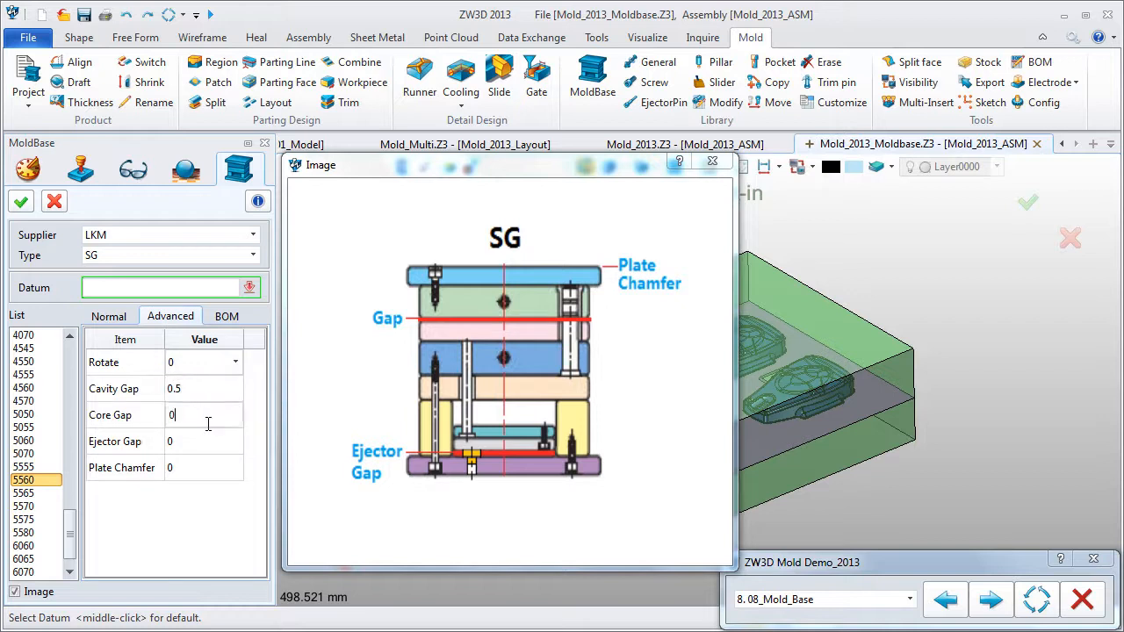
{"action": "left_click", "coordinate": [193, 446]}
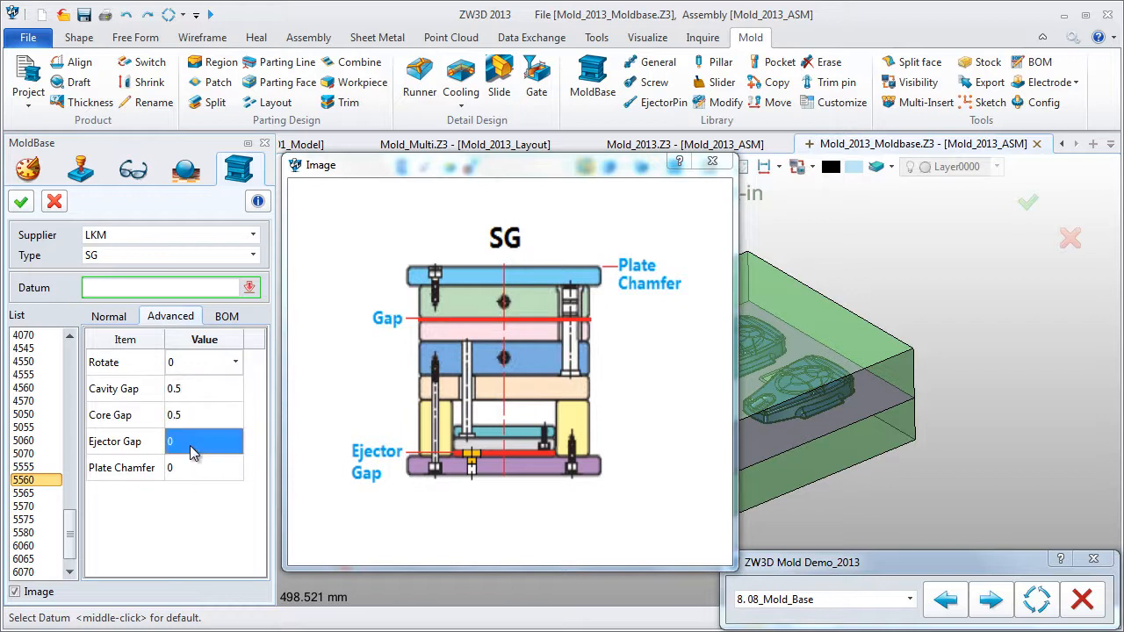
{"action": "type", "text": "5"}
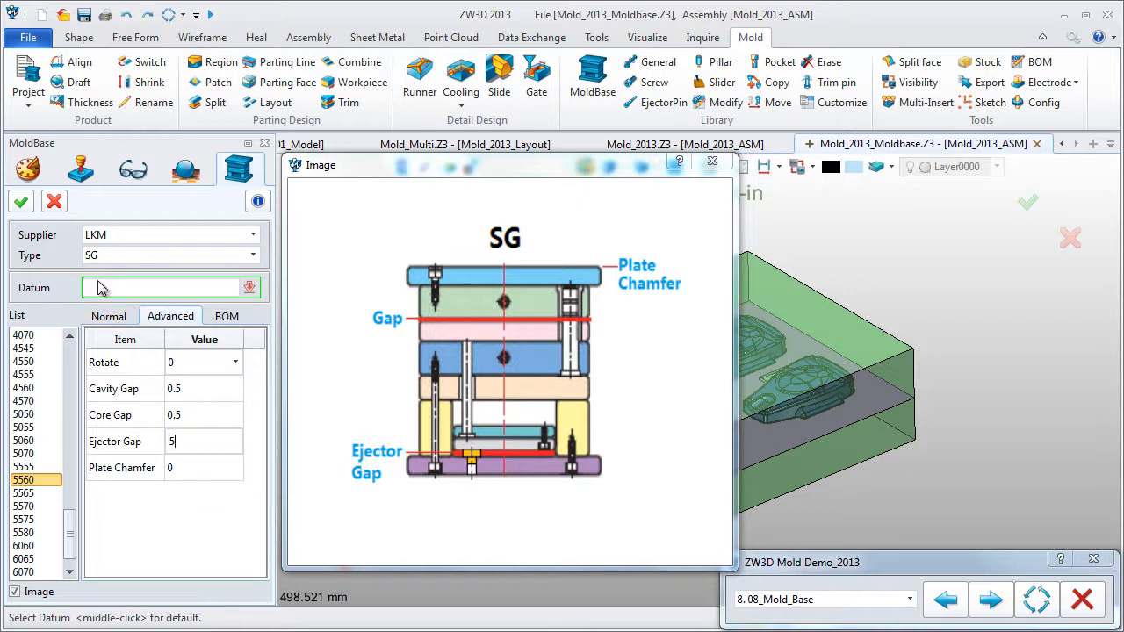
{"action": "left_click", "coordinate": [22, 204]}
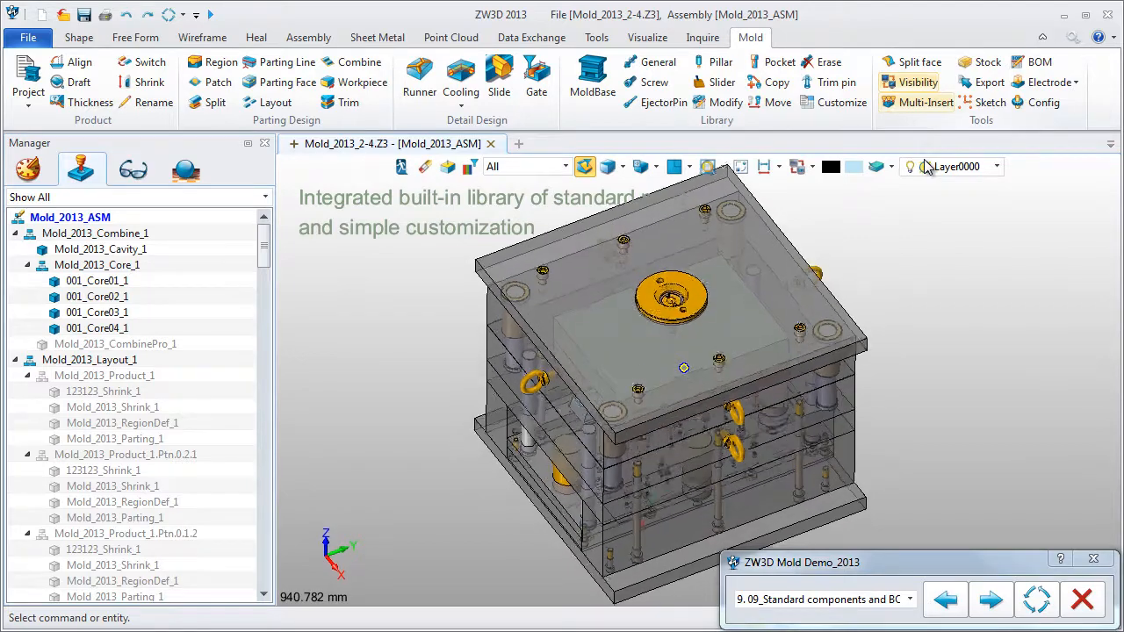
Hide the mold's move half and the Mold_2013_Core_1 component
{"action": "left_click", "coordinate": [915, 84]}
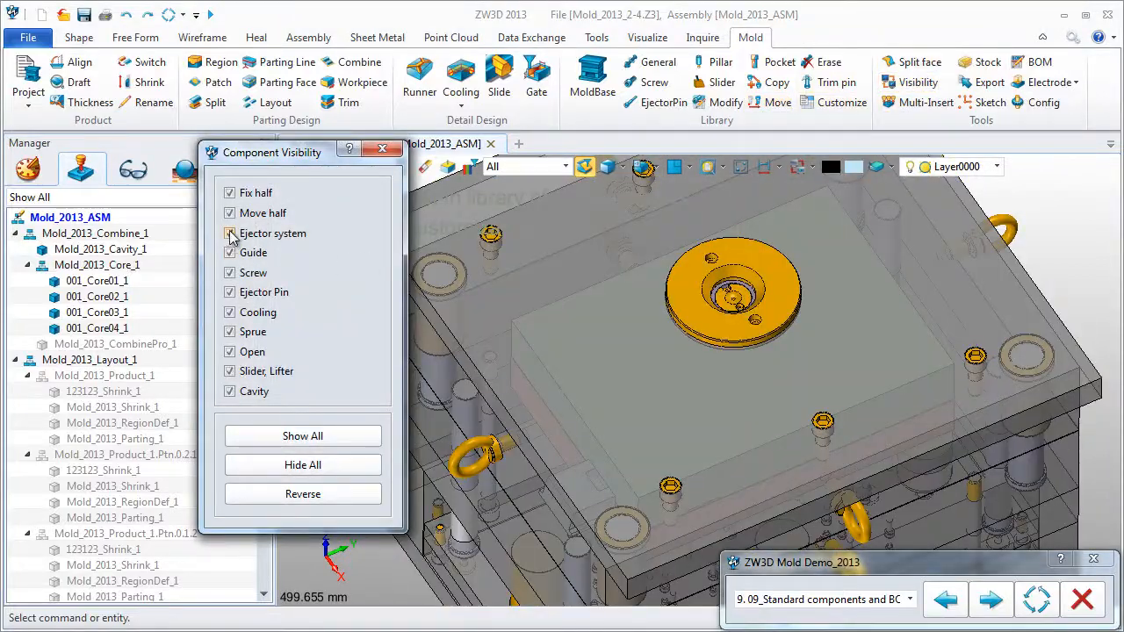
{"action": "left_click", "coordinate": [230, 213]}
{"action": "left_click", "coordinate": [382, 149]}
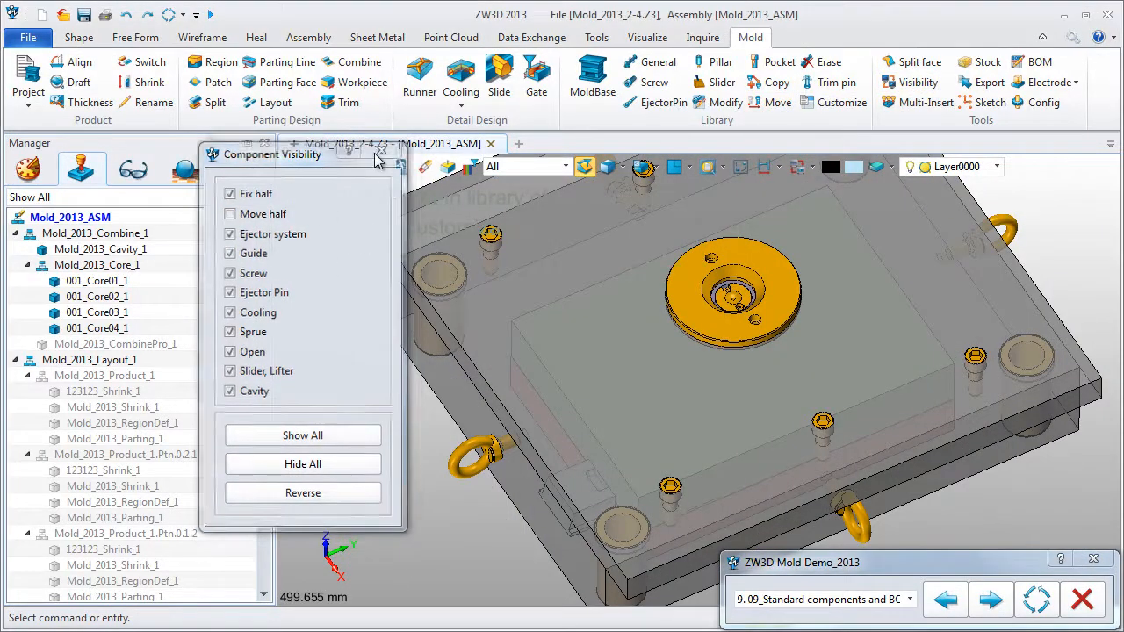
{"action": "left_click", "coordinate": [97, 264]}
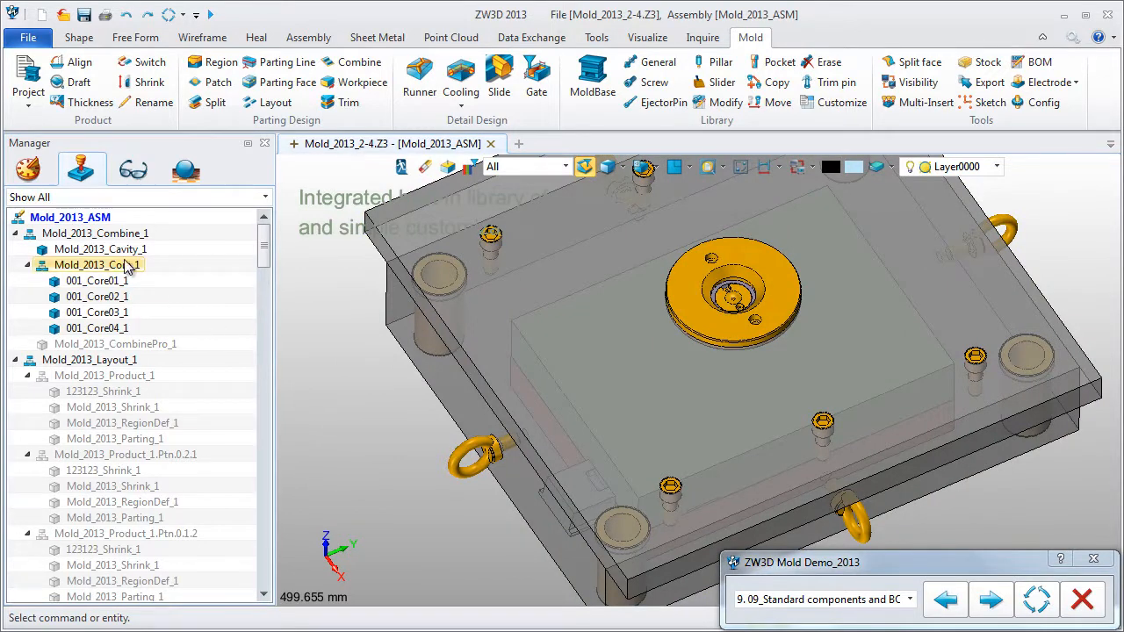
{"action": "right_click", "coordinate": [97, 264]}
{"action": "left_click", "coordinate": [181, 353]}
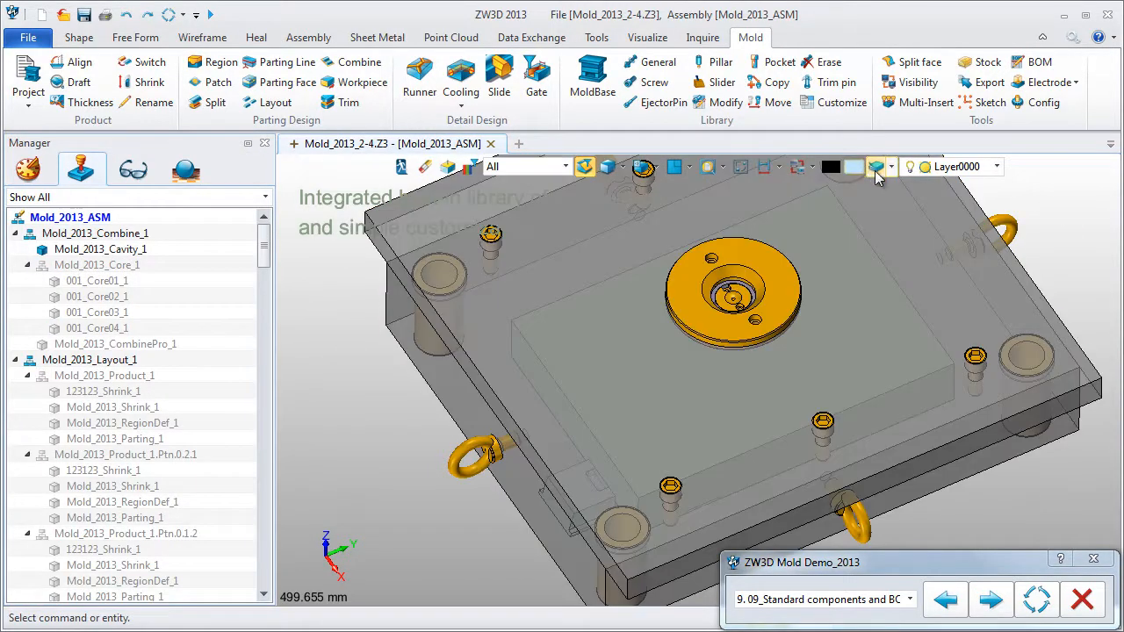
Turn on the Sketch layer to display the sketch geometry
{"action": "left_click", "coordinate": [876, 169]}
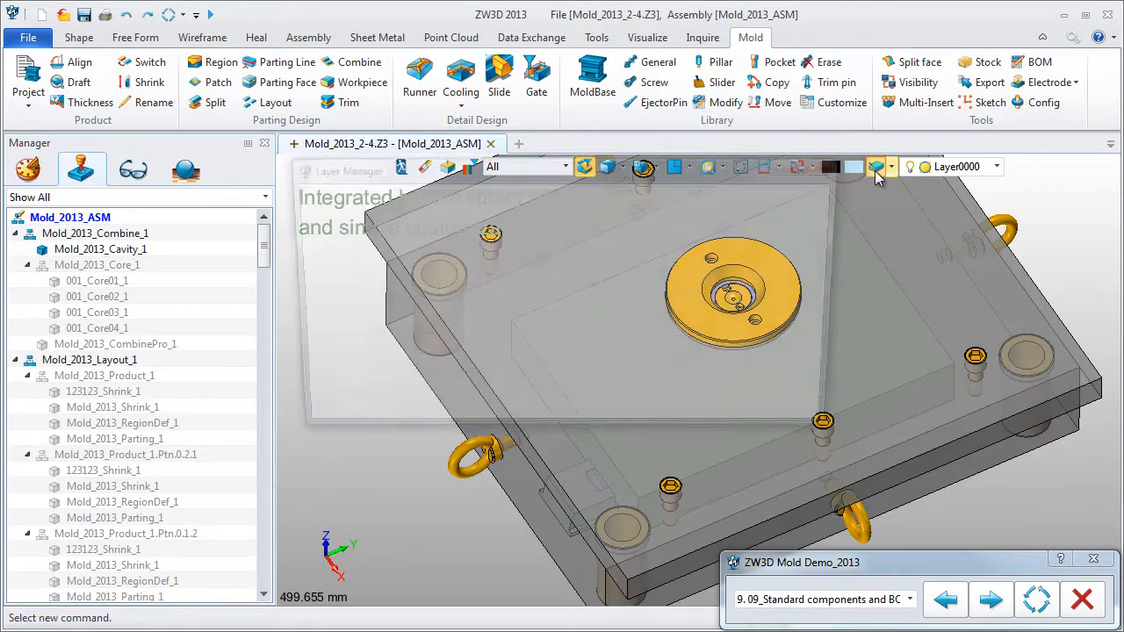
{"action": "left_click", "coordinate": [444, 324]}
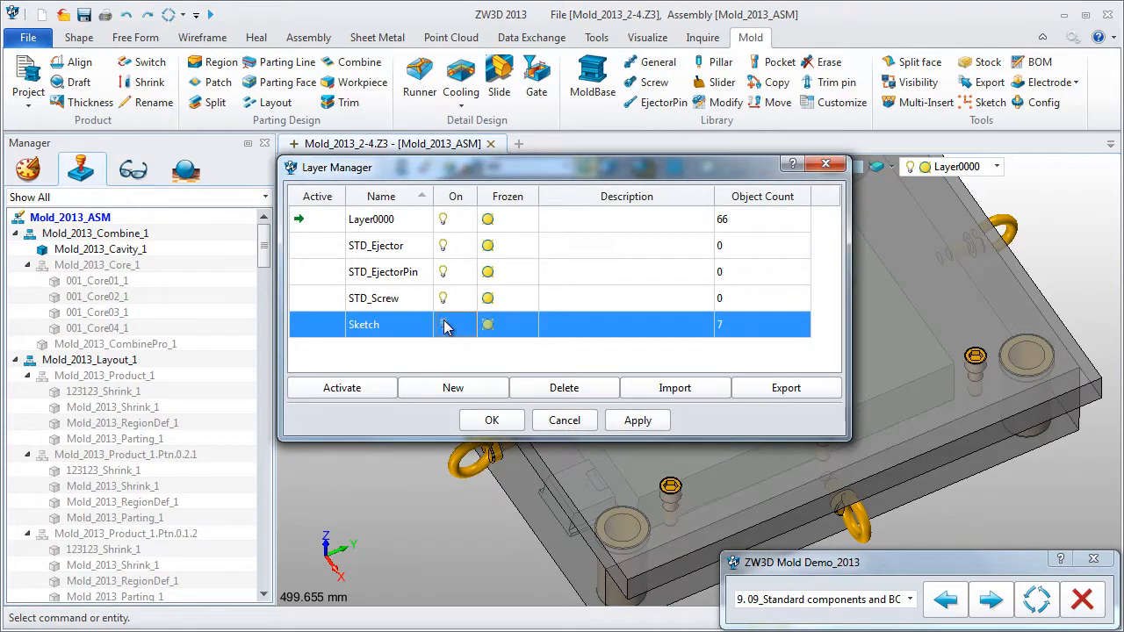
{"action": "left_click", "coordinate": [490, 419]}
{"action": "middle_click_drag", "start_coordinate": [345, 406], "coordinate": [299, 365]}
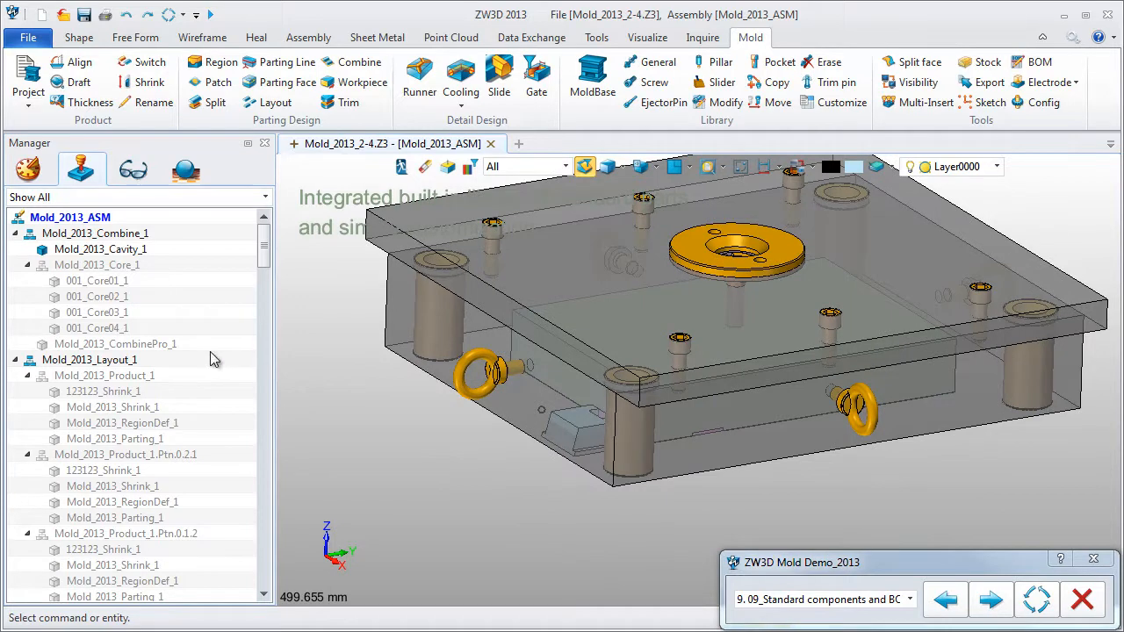
Hide the PlateTC component in the mold base's FixHalf group
{"action": "scroll", "coordinate": [210, 352], "scroll_direction": "down", "scroll_amount": 3}
{"action": "left_click", "coordinate": [92, 597]}
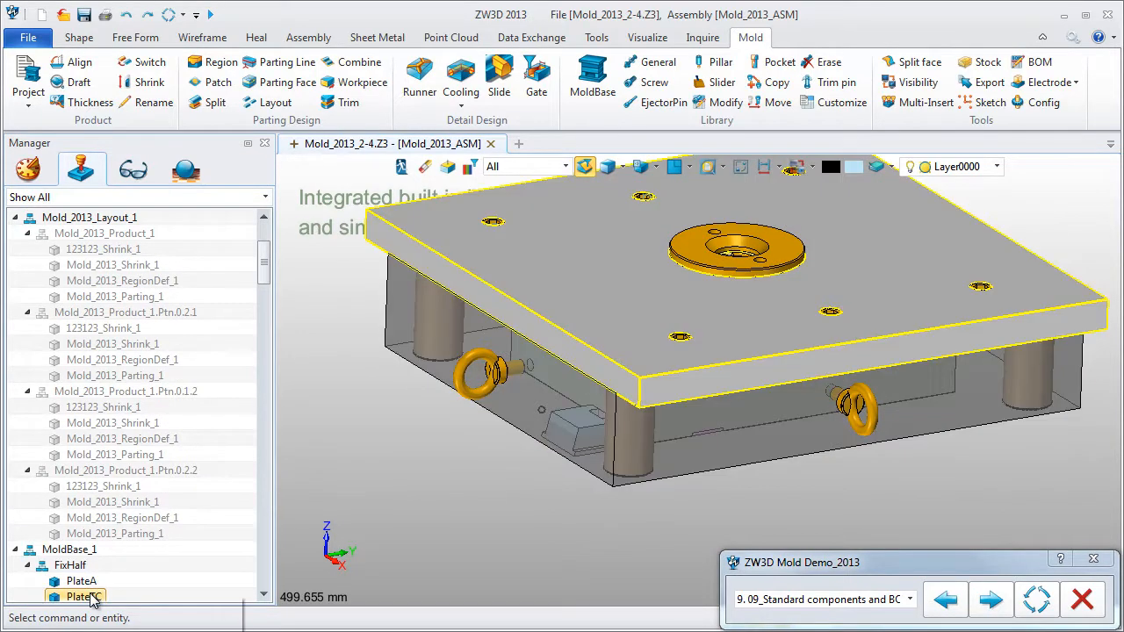
{"action": "right_click", "coordinate": [92, 597]}
{"action": "left_click", "coordinate": [145, 631]}
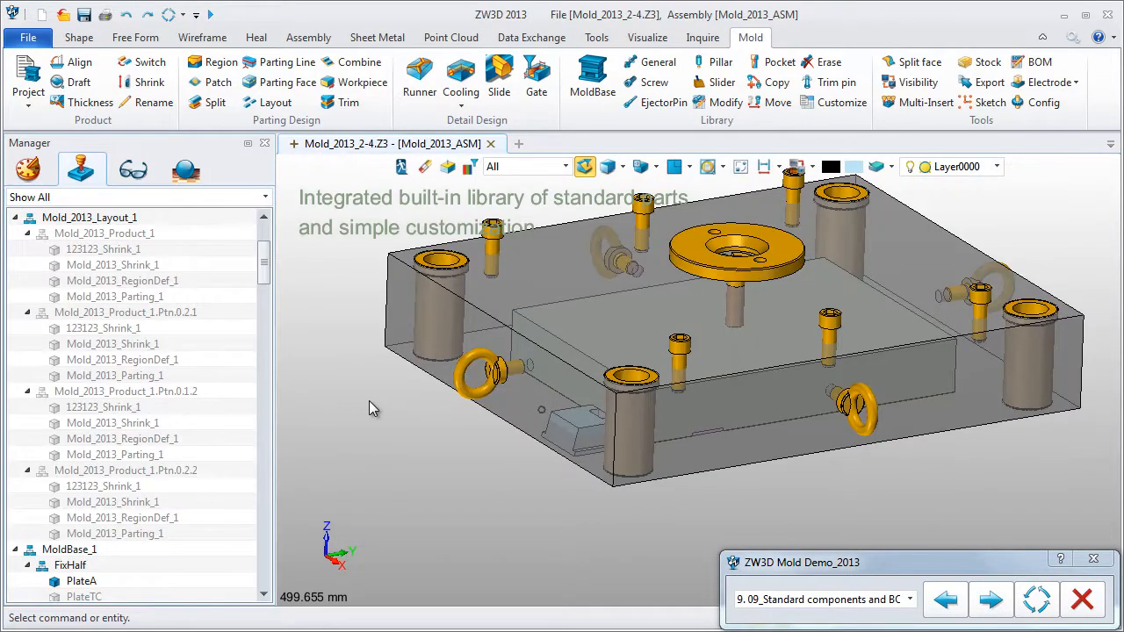
Start a MISUMI CB screw from plate A's upper face into the cavity block, positioned at the block's four corner sketch points
{"action": "left_click", "coordinate": [654, 83]}
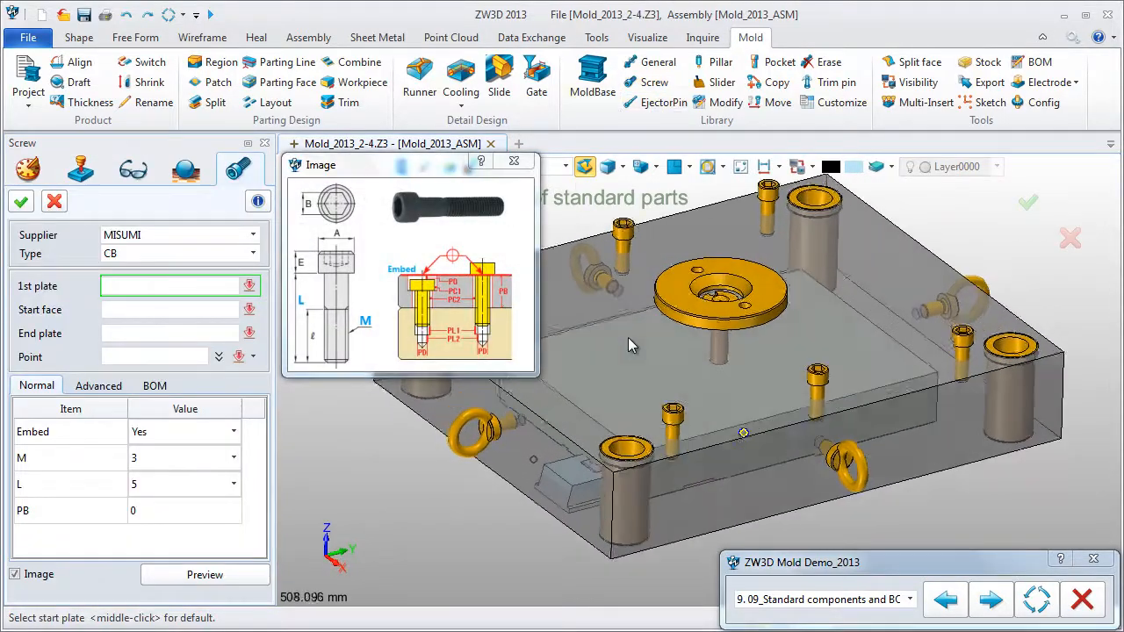
{"action": "left_click", "coordinate": [597, 433]}
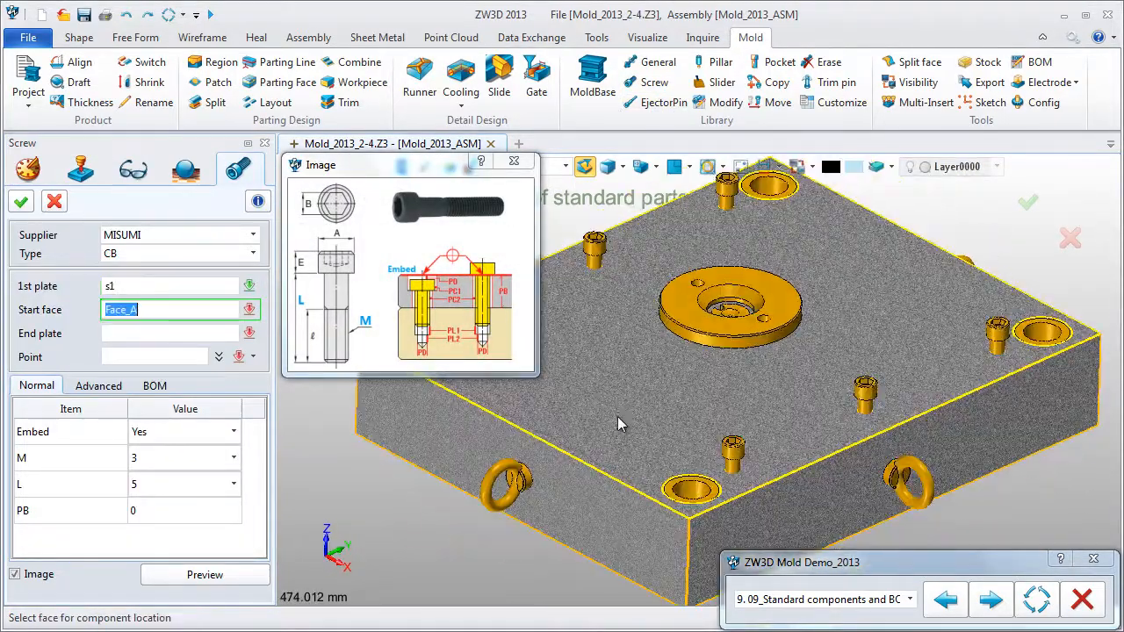
{"action": "left_click", "coordinate": [615, 411]}
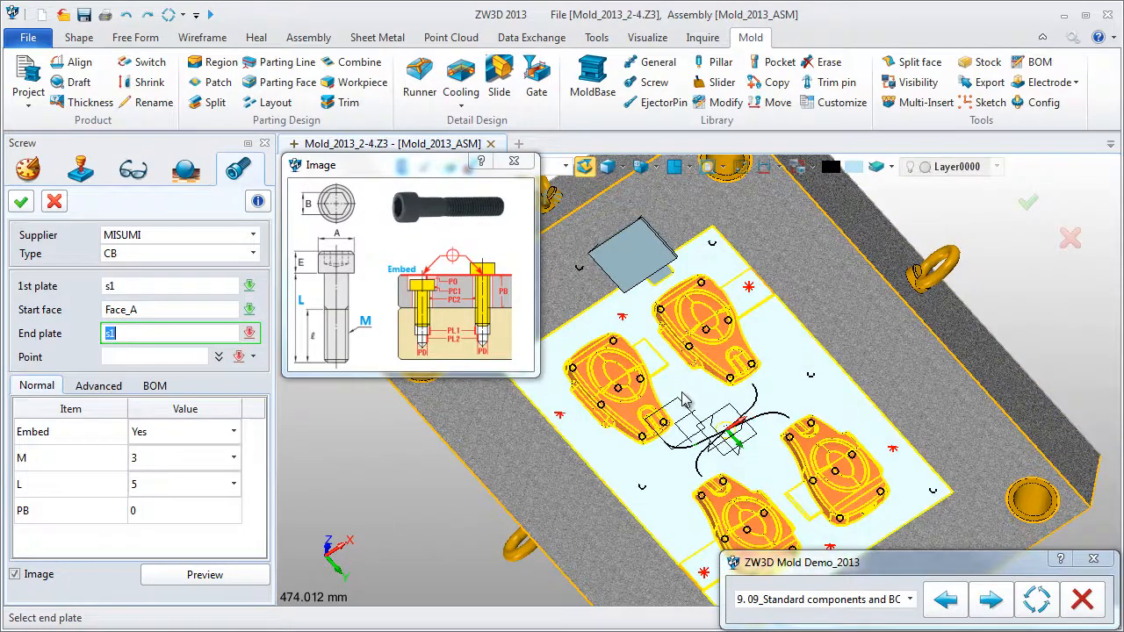
{"action": "left_click", "coordinate": [684, 400]}
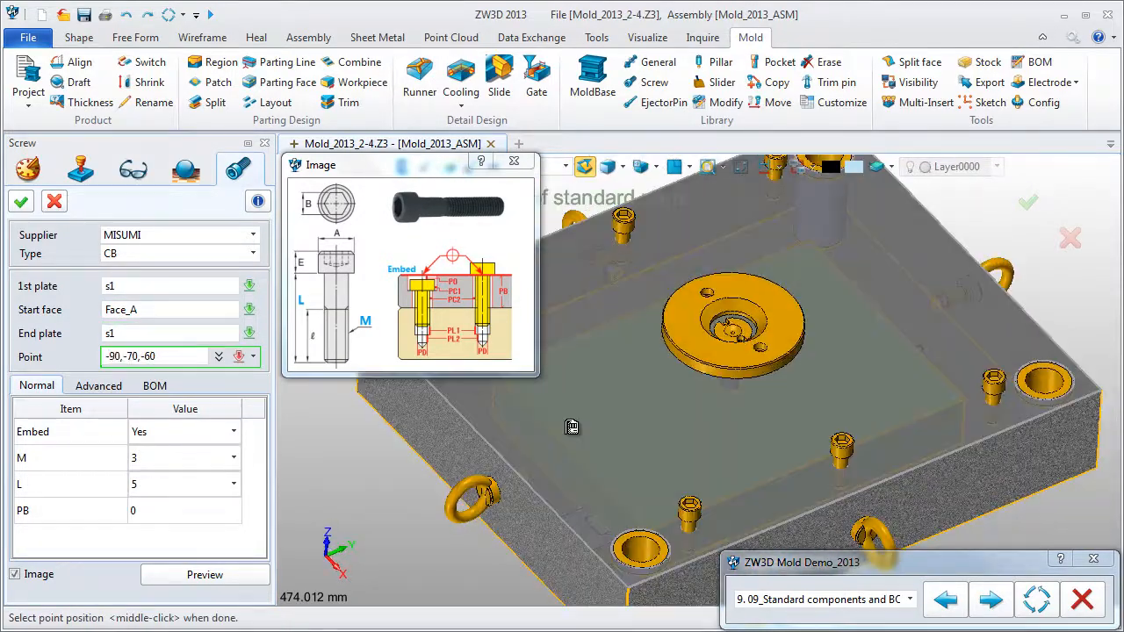
{"action": "left_click", "coordinate": [670, 342]}
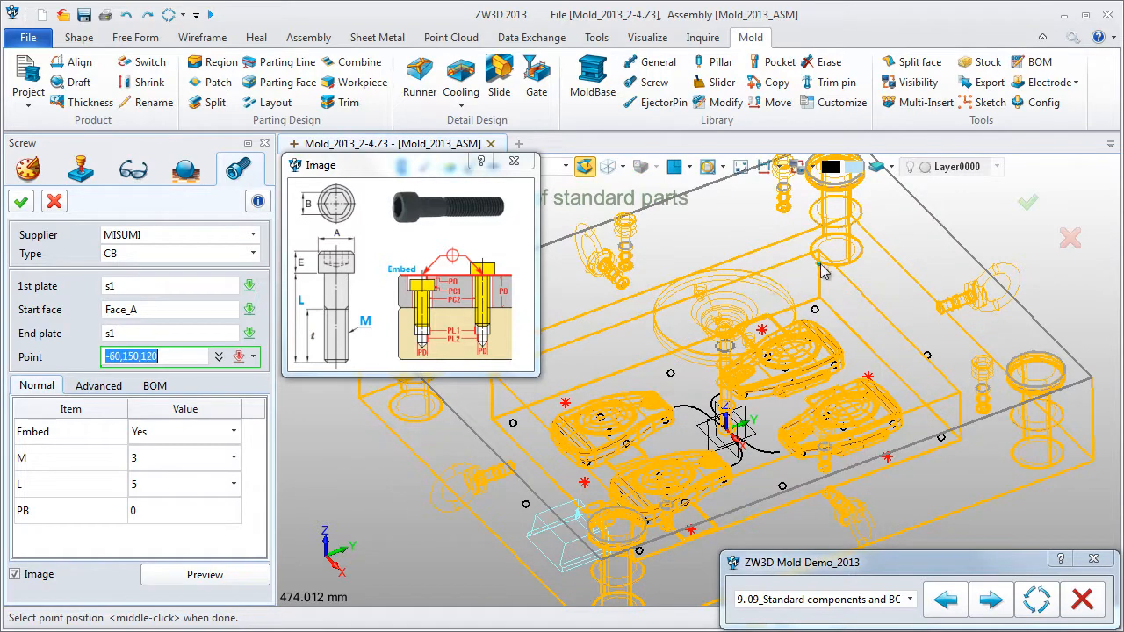
{"action": "right_click", "coordinate": [822, 270]}
{"action": "left_click", "coordinate": [815, 311]}
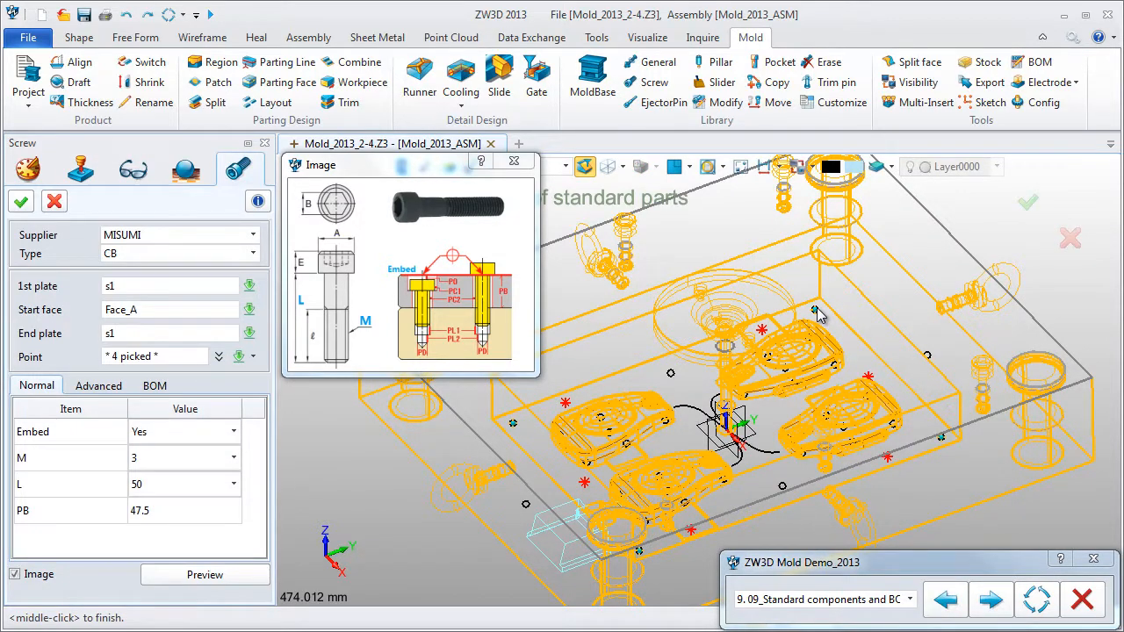
Set the screws' M value to 10 and L to 70, and preview them in the model
{"action": "left_click", "coordinate": [183, 458]}
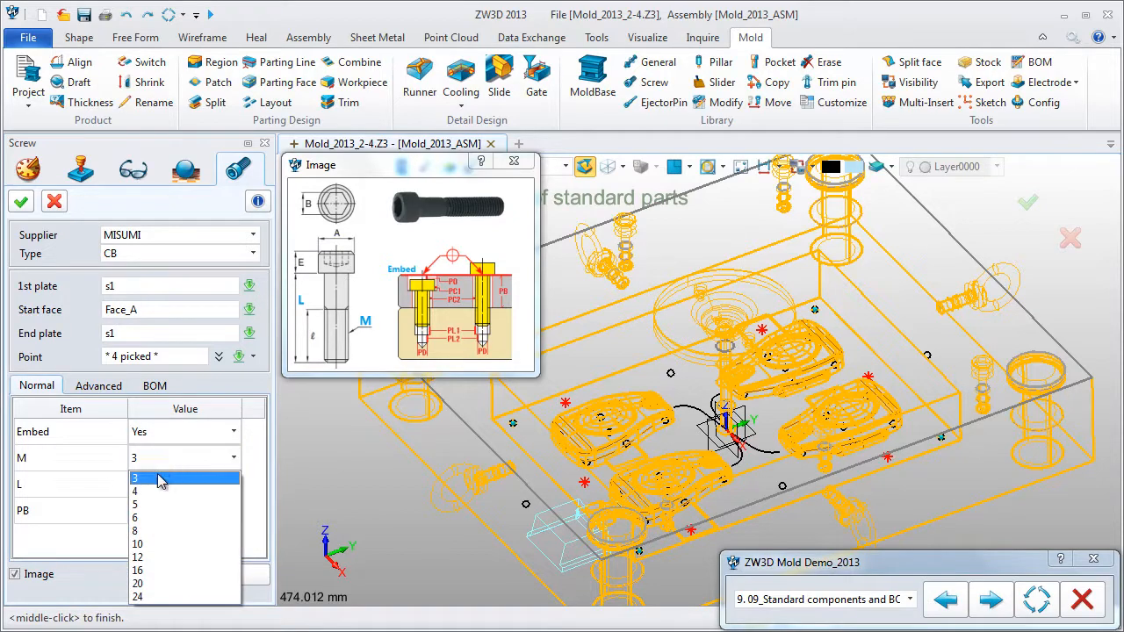
{"action": "left_click", "coordinate": [162, 544]}
{"action": "left_click", "coordinate": [234, 484]}
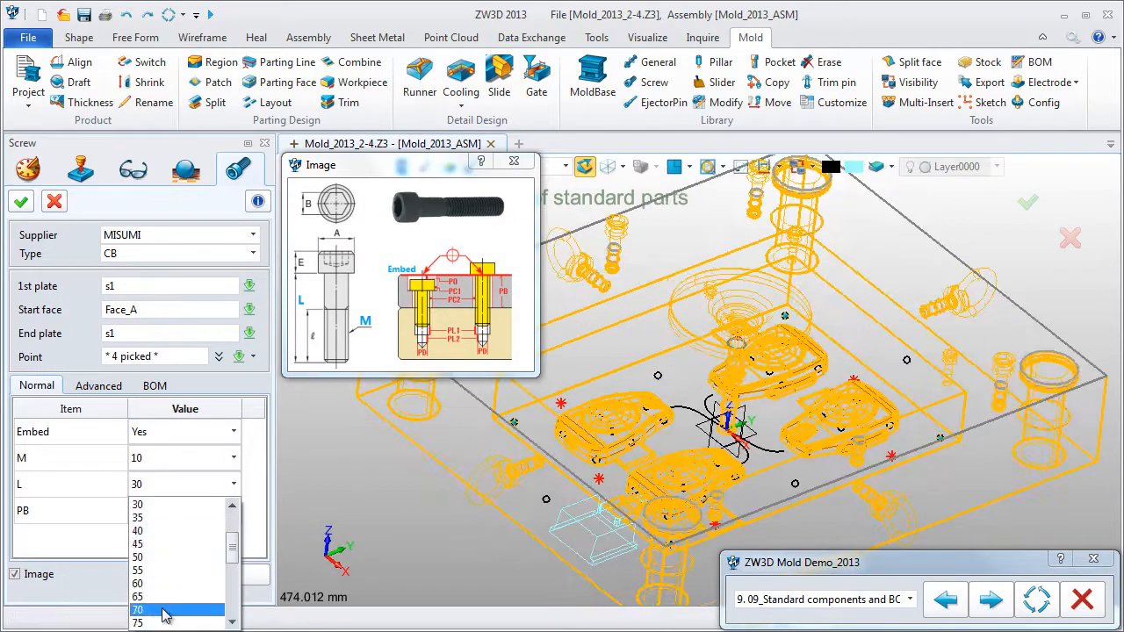
{"action": "left_click", "coordinate": [165, 609]}
{"action": "left_click", "coordinate": [183, 571]}
{"action": "middle_click_drag", "start_coordinate": [343, 461], "coordinate": [465, 463]}
{"action": "scroll", "coordinate": [472, 440], "scroll_direction": "up", "scroll_amount": 5}
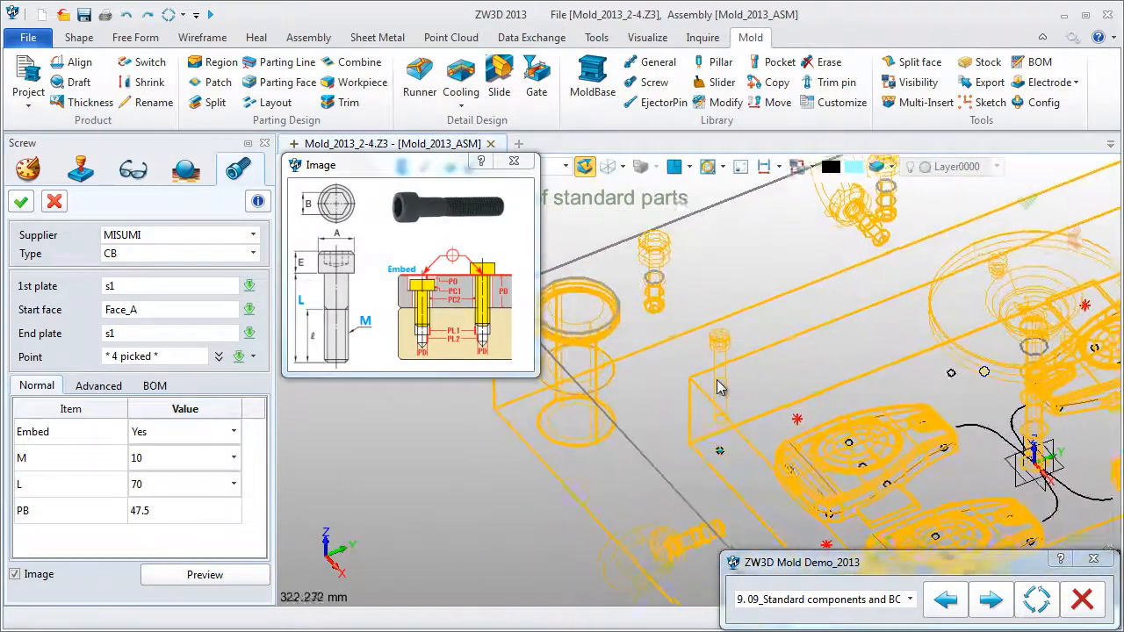
{"action": "scroll", "coordinate": [751, 355], "scroll_direction": "down", "scroll_amount": 5}
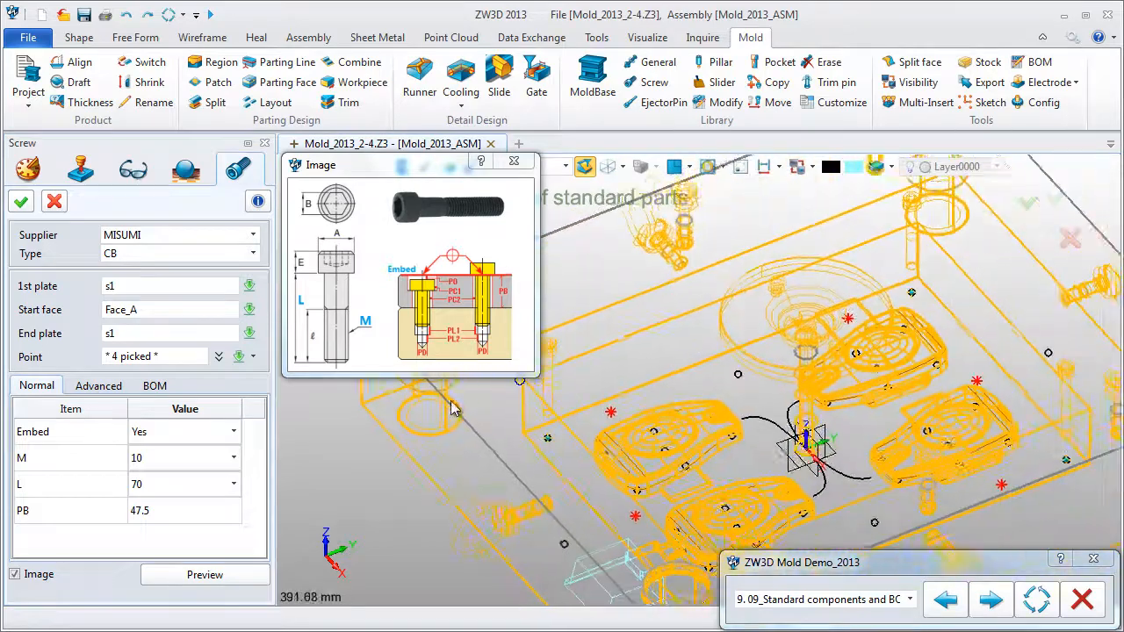
Insert the four screws with Create Pocket set to Yes, and change the display to shaded
{"action": "left_click", "coordinate": [114, 389]}
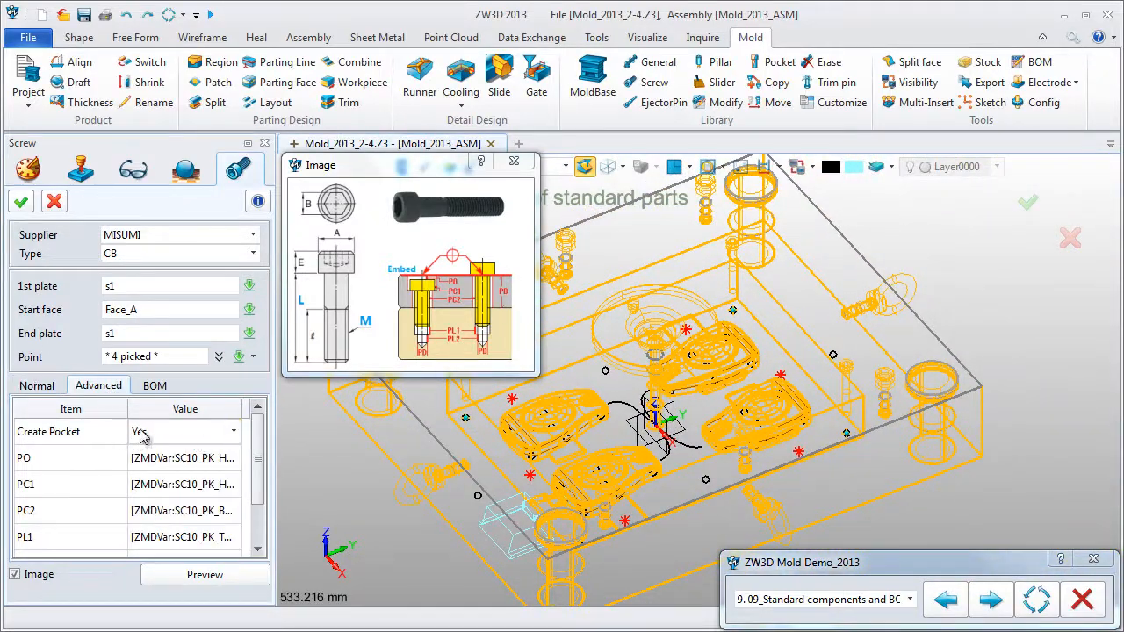
{"action": "left_click", "coordinate": [17, 203]}
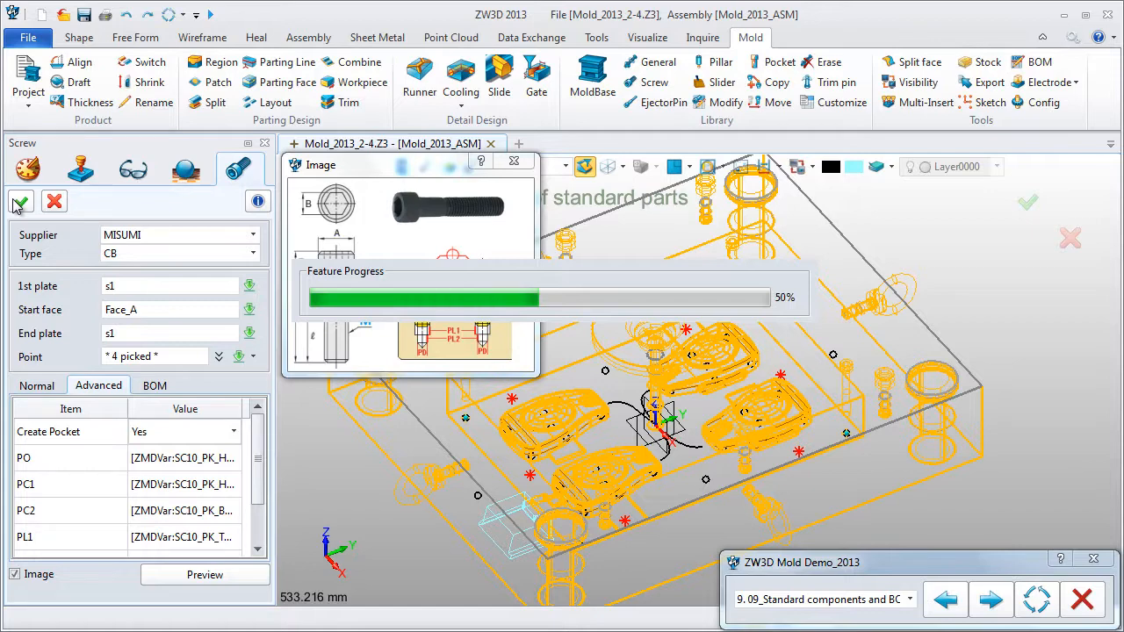
{"action": "left_click", "coordinate": [623, 167]}
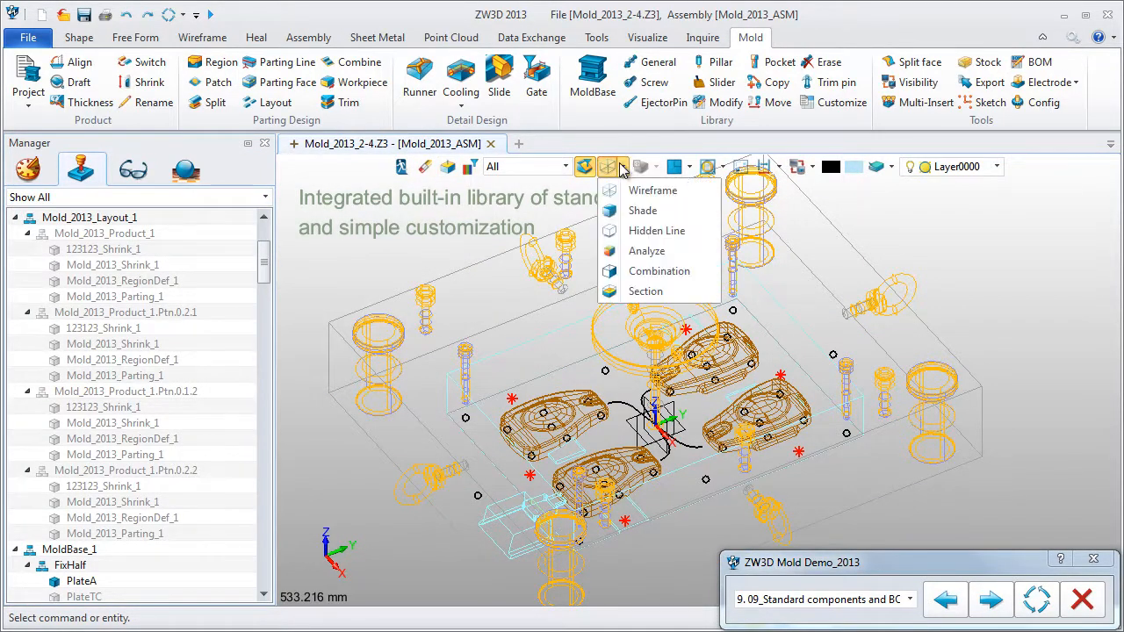
{"action": "left_click", "coordinate": [597, 210]}
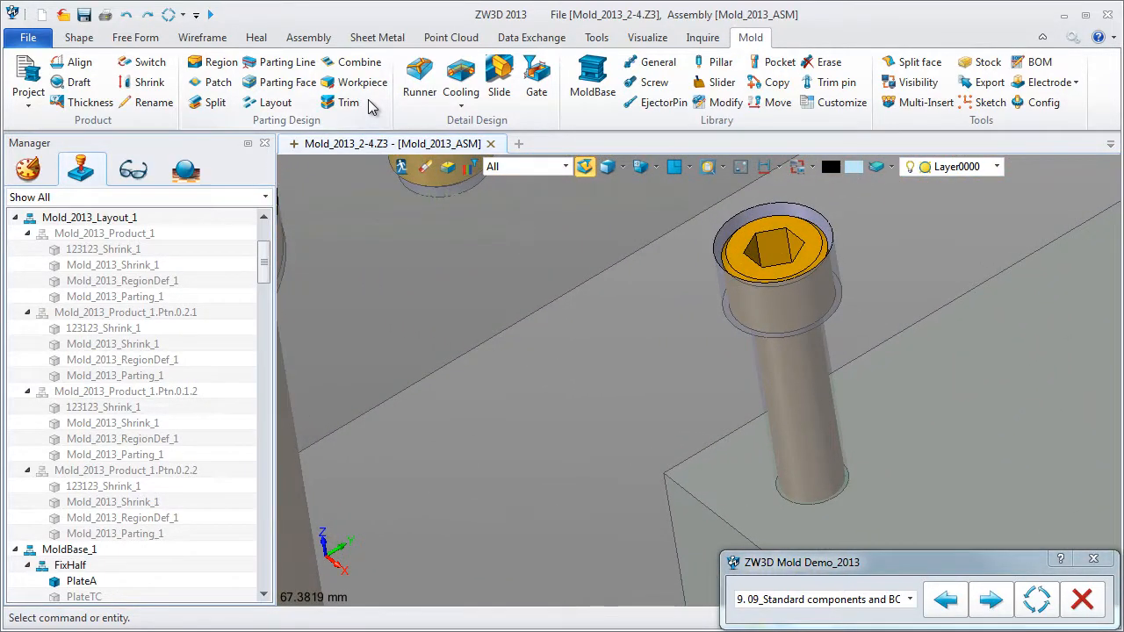
{"action": "left_click", "coordinate": [351, 102]}
{"action": "left_click", "coordinate": [990, 600]}
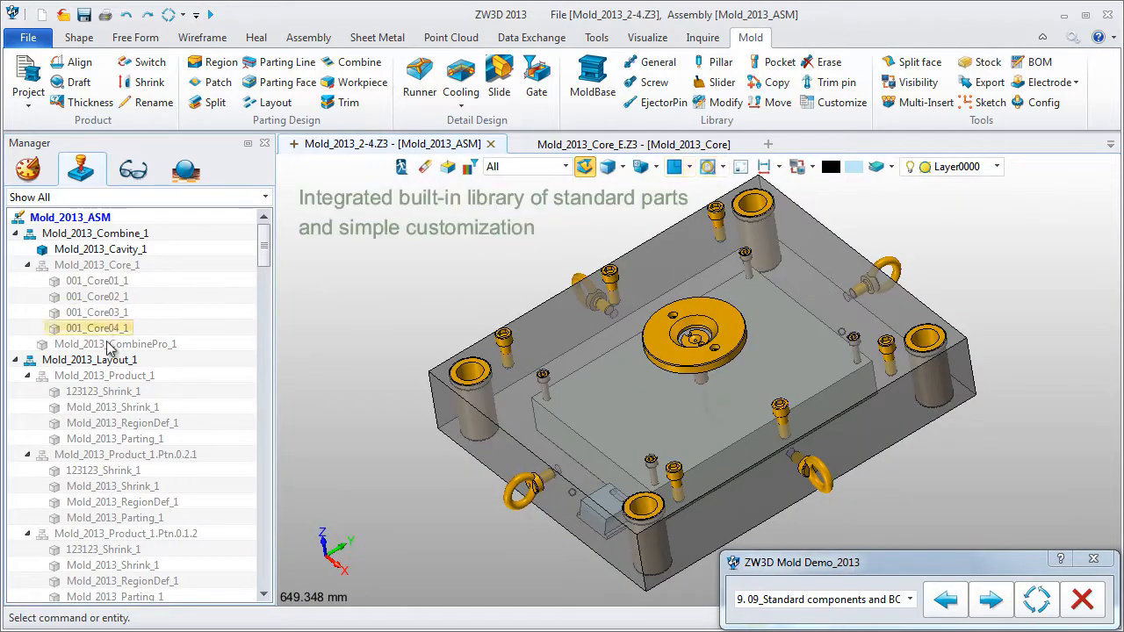
Show the Mold_2013_Core_1 component and the mold's move half again
{"action": "right_click", "coordinate": [105, 268]}
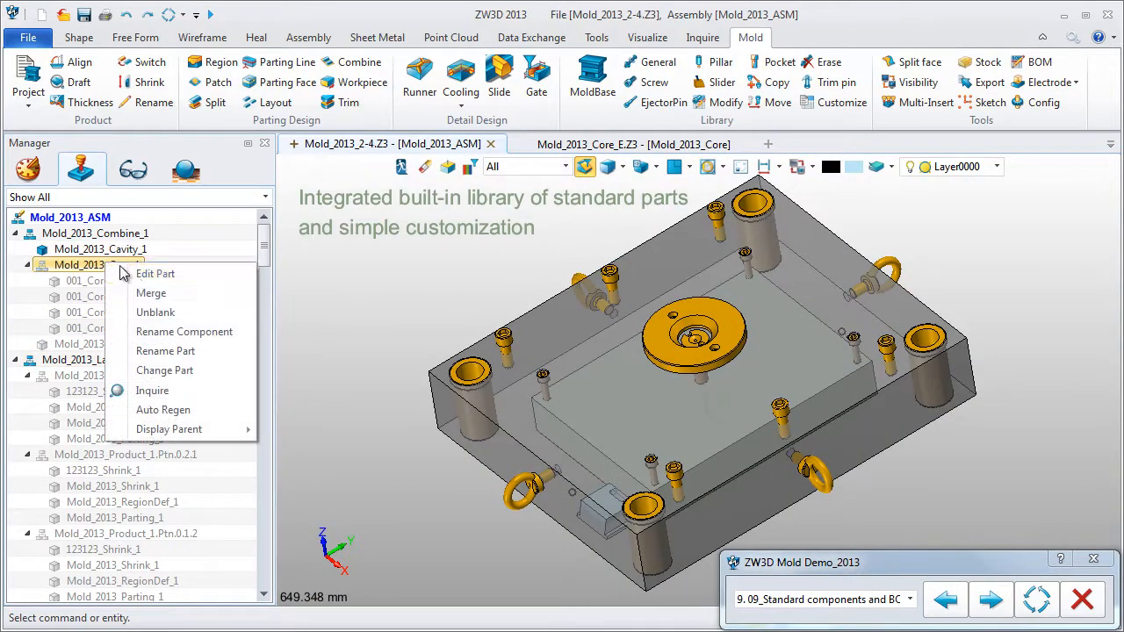
{"action": "left_click", "coordinate": [158, 312]}
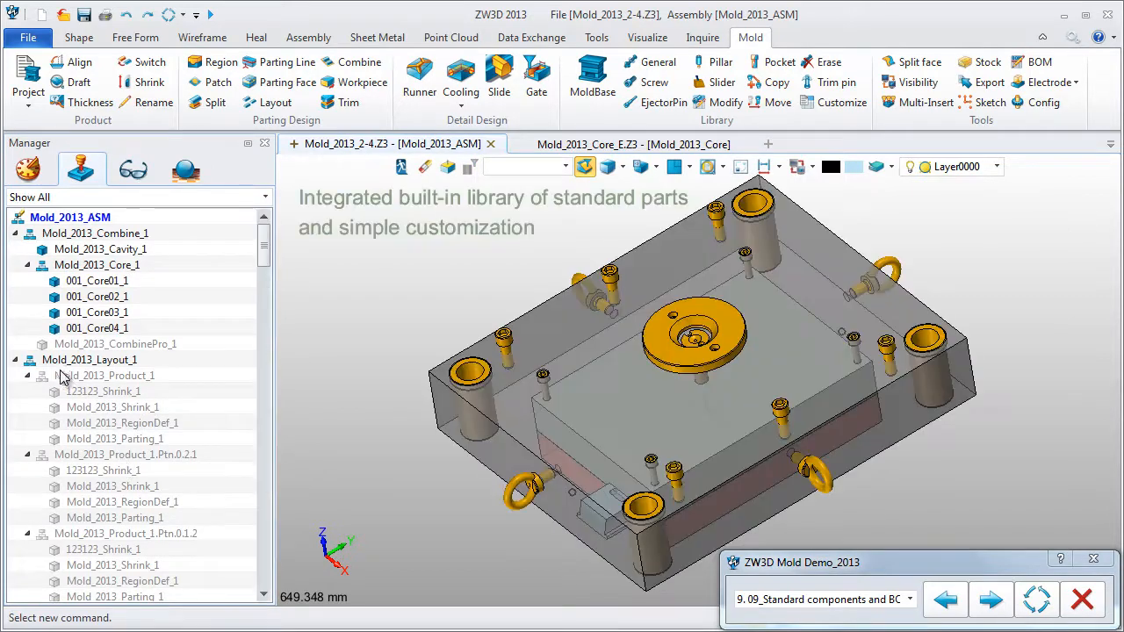
{"action": "left_click", "coordinate": [913, 82]}
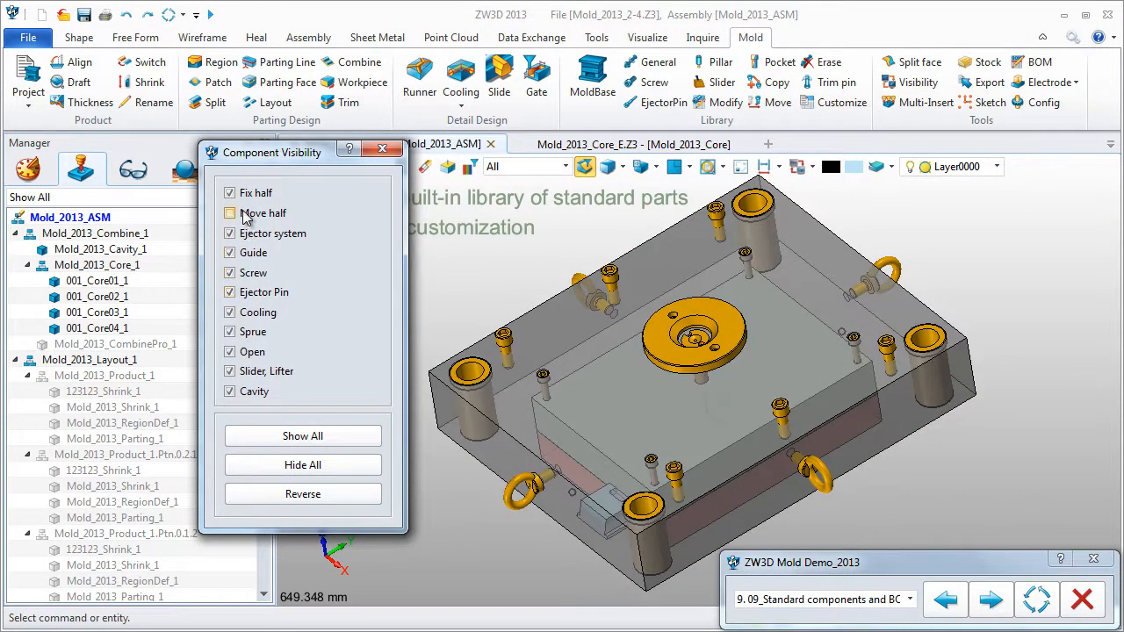
{"action": "left_click", "coordinate": [246, 216]}
{"action": "left_click", "coordinate": [382, 149]}
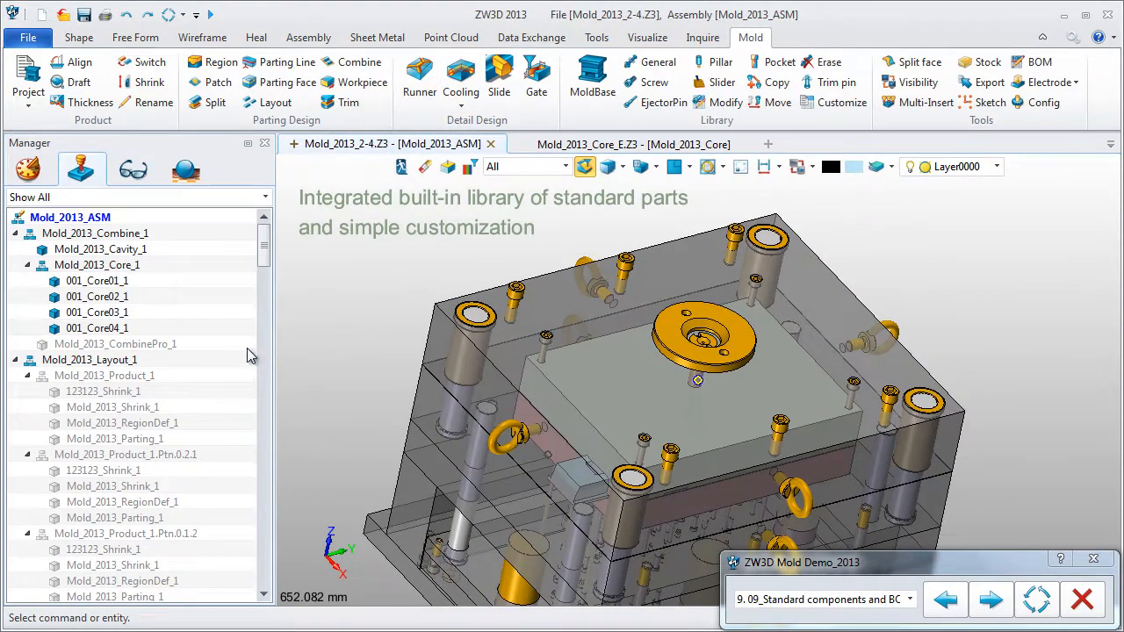
Open the mold assembly's BOM and look through its list, including the Mold_2013_Cavity entry
{"action": "scroll", "coordinate": [407, 307], "scroll_direction": "down", "scroll_amount": 2}
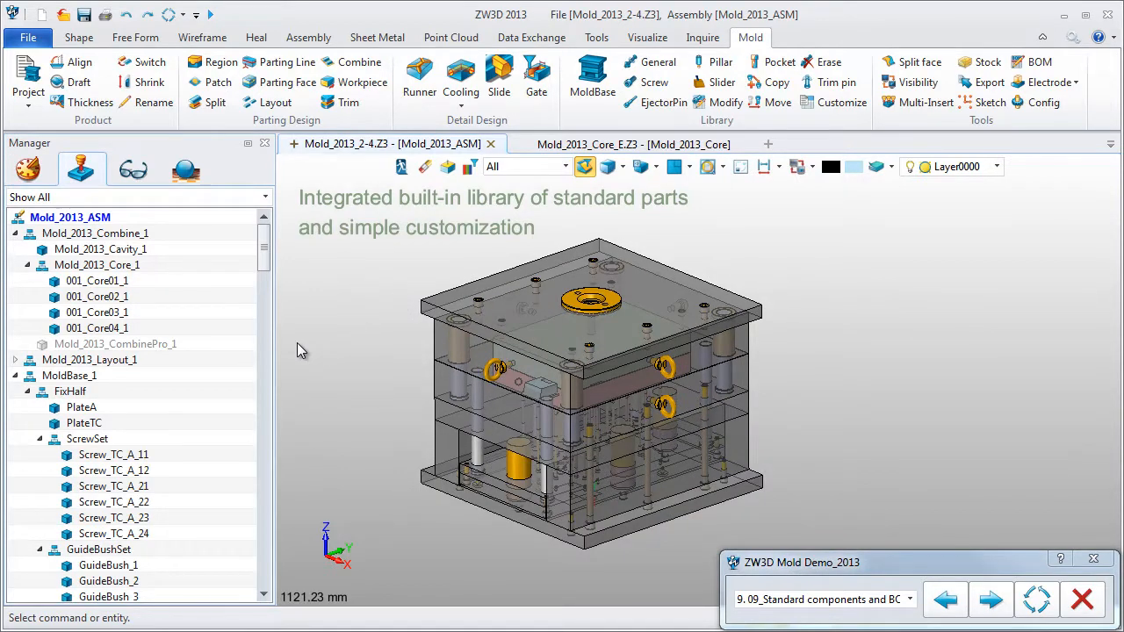
{"action": "left_click", "coordinate": [1040, 67]}
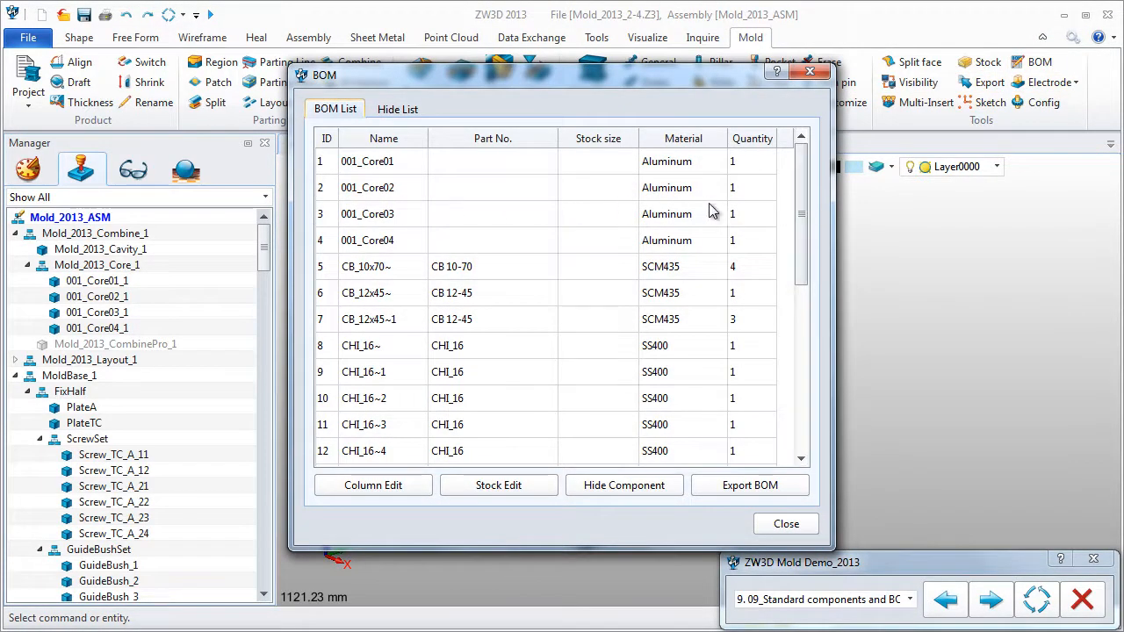
{"action": "left_click_drag", "start_coordinate": [800, 211], "coordinate": [790, 352]}
{"action": "left_click", "coordinate": [432, 348]}
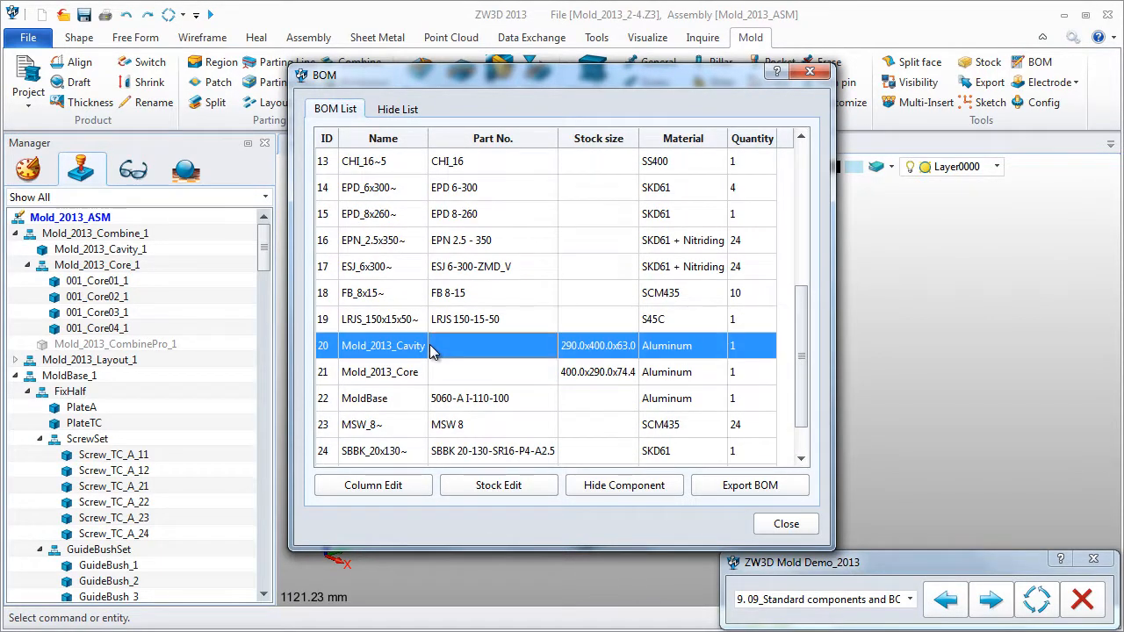
{"action": "scroll", "coordinate": [589, 310], "scroll_direction": "up", "scroll_amount": 4}
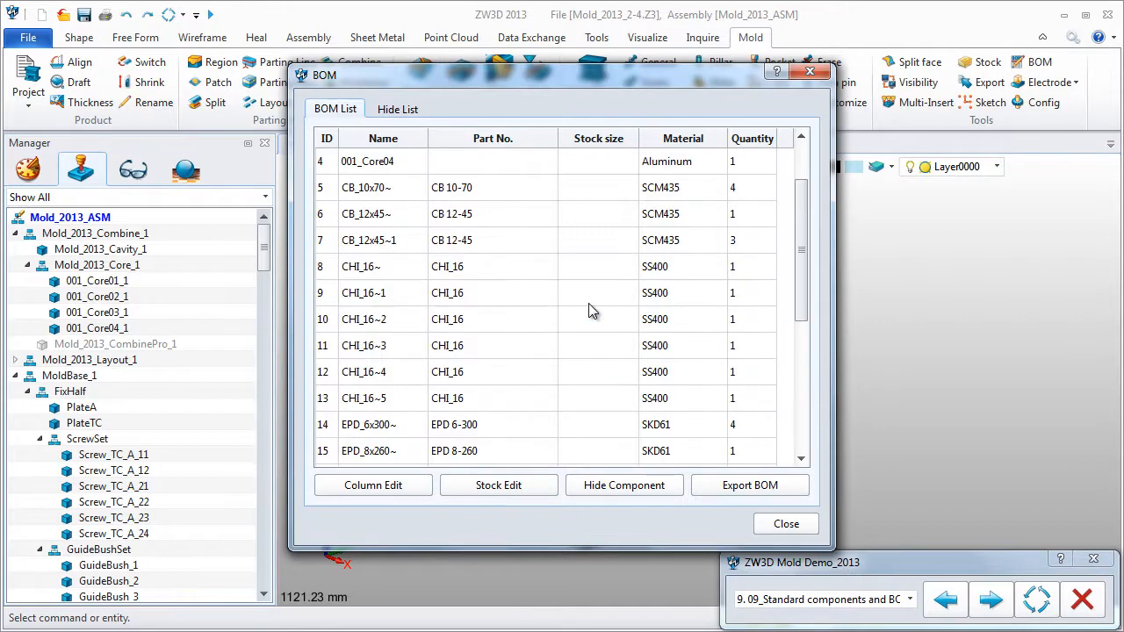
Define the stock for 001_Core03 from the BOM, using the XY plane and the core insert's shape
{"action": "left_click", "coordinate": [453, 219]}
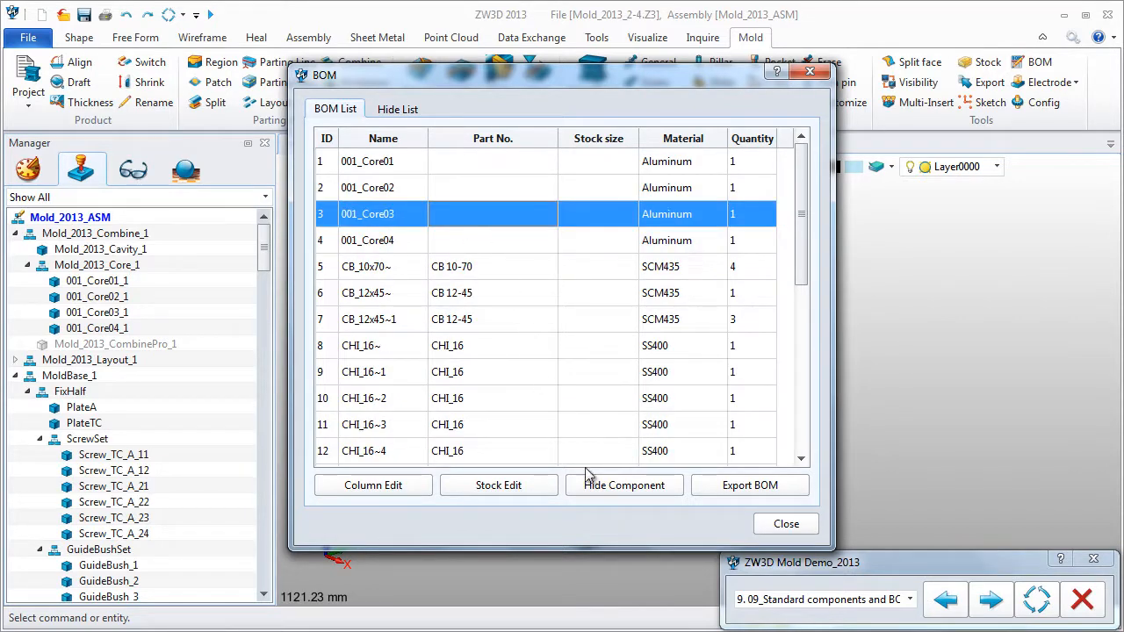
{"action": "left_click", "coordinate": [498, 488]}
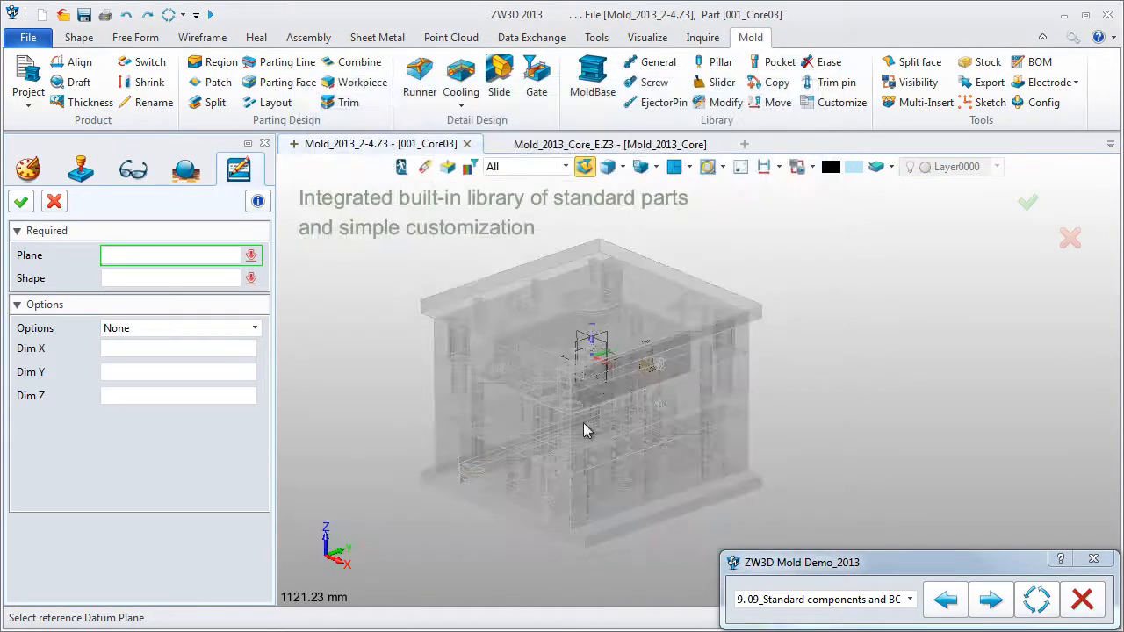
{"action": "left_click", "coordinate": [633, 360]}
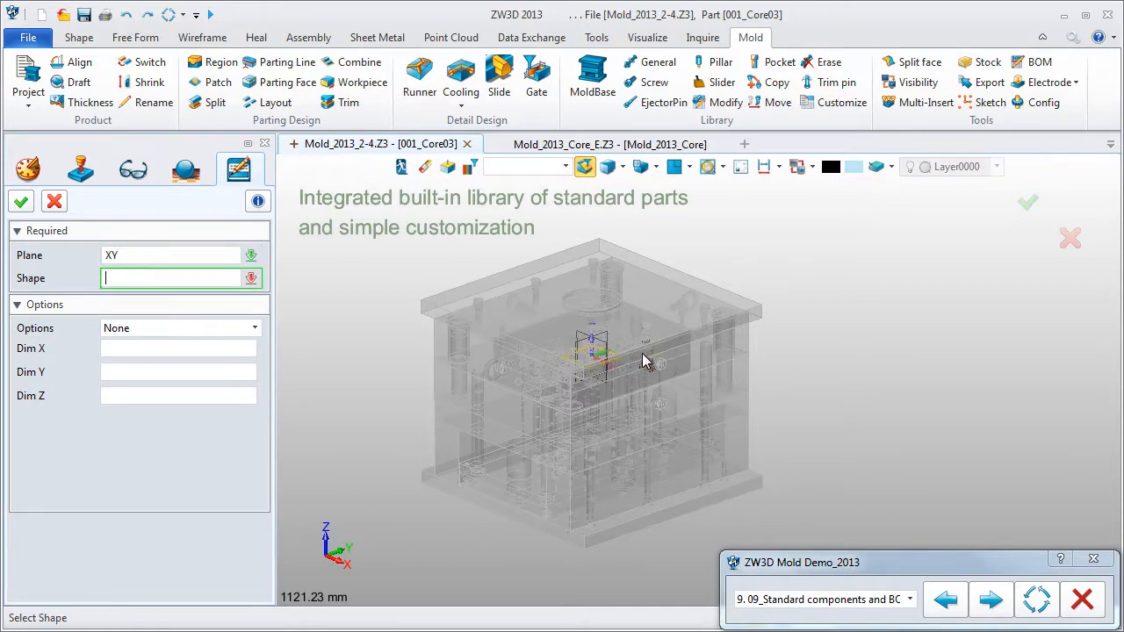
{"action": "left_click", "coordinate": [650, 362]}
{"action": "scroll", "coordinate": [646, 361], "scroll_direction": "up", "scroll_amount": 10}
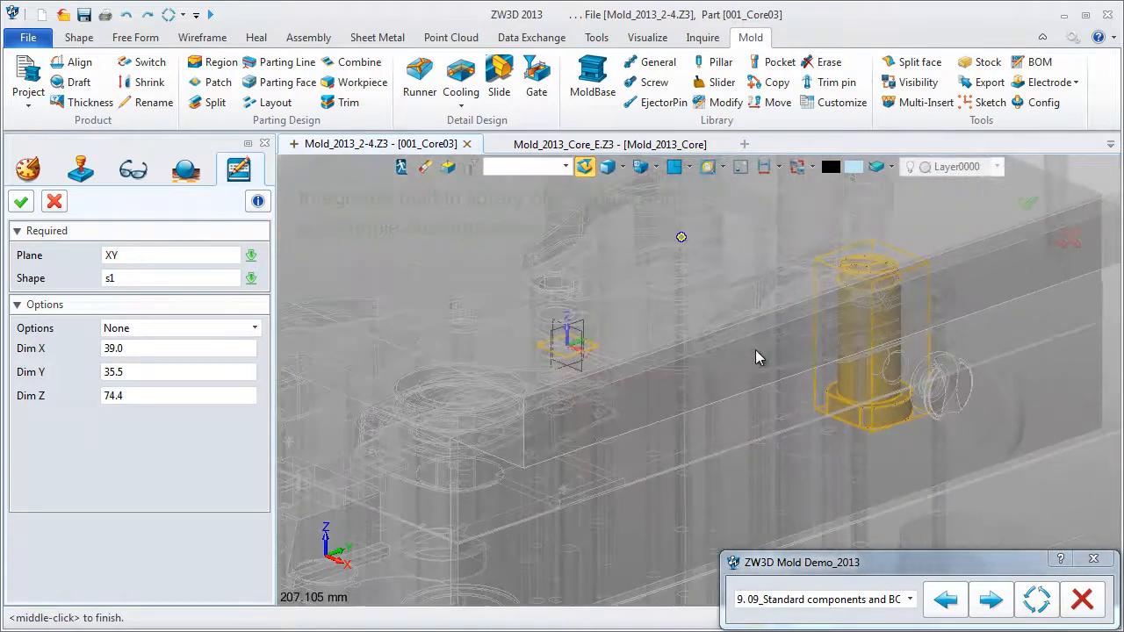
{"action": "middle_click_drag", "start_coordinate": [755, 349], "coordinate": [521, 344]}
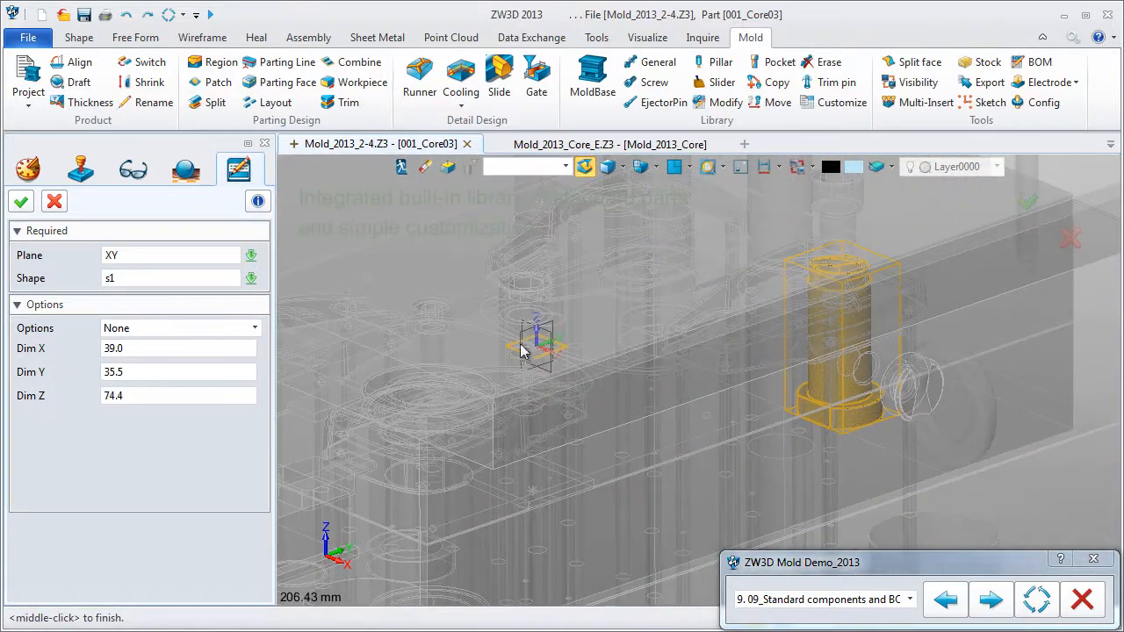
{"action": "left_click", "coordinate": [21, 201]}
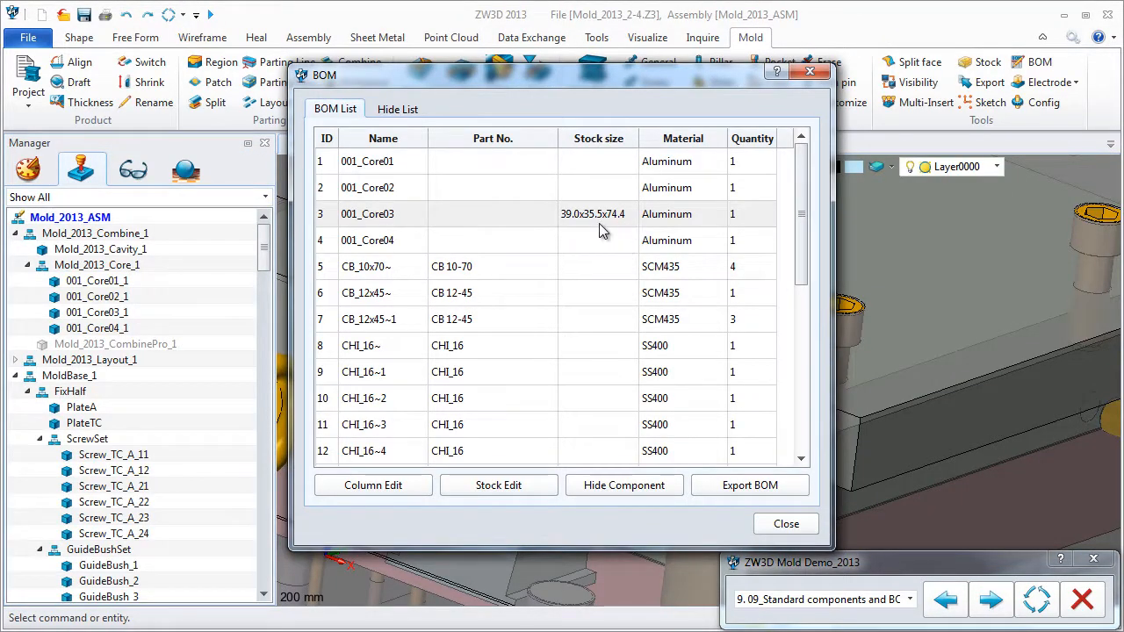
Check the file type offered for exporting the BOM, and close the BOM without exporting
{"action": "left_click", "coordinate": [744, 489]}
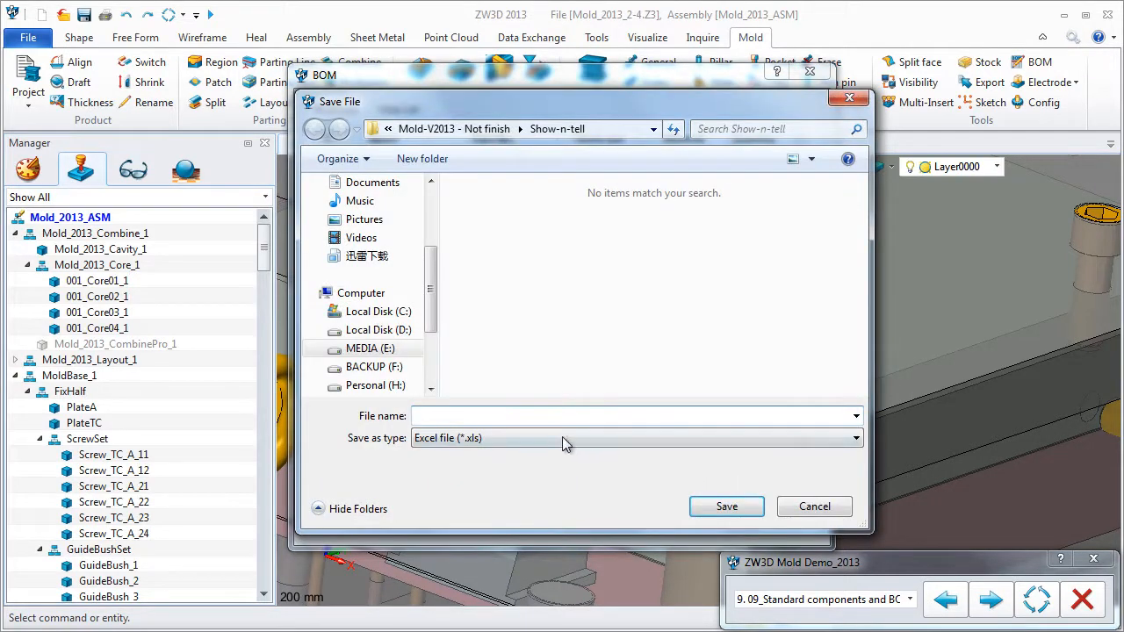
{"action": "left_click", "coordinate": [554, 438]}
{"action": "left_click", "coordinate": [566, 437]}
{"action": "left_click", "coordinate": [809, 506]}
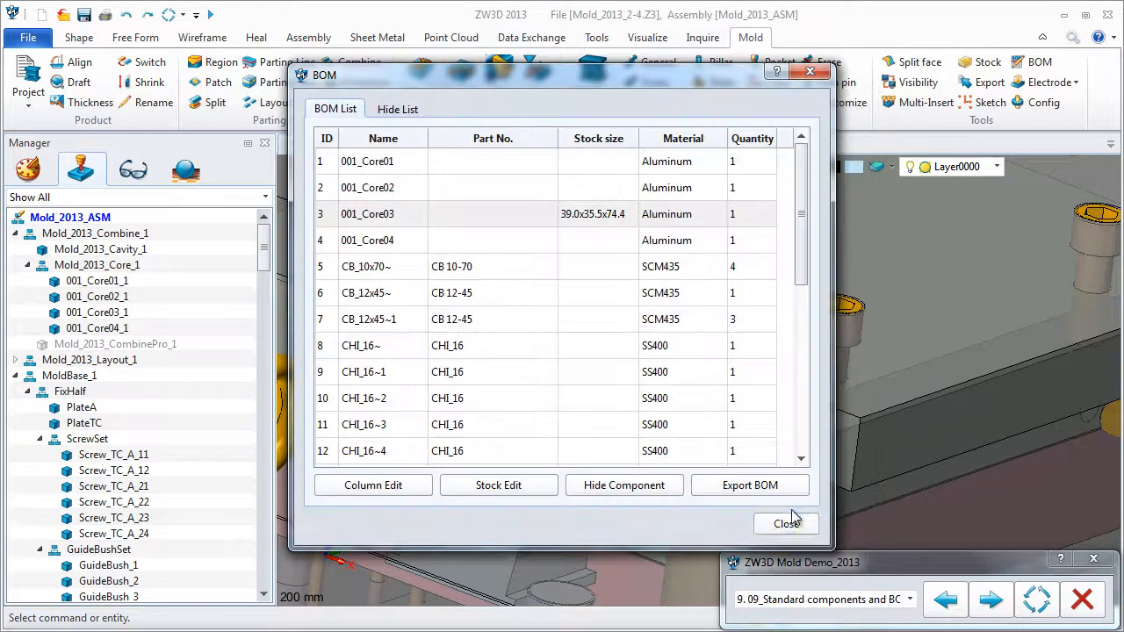
{"action": "left_click", "coordinate": [786, 525]}
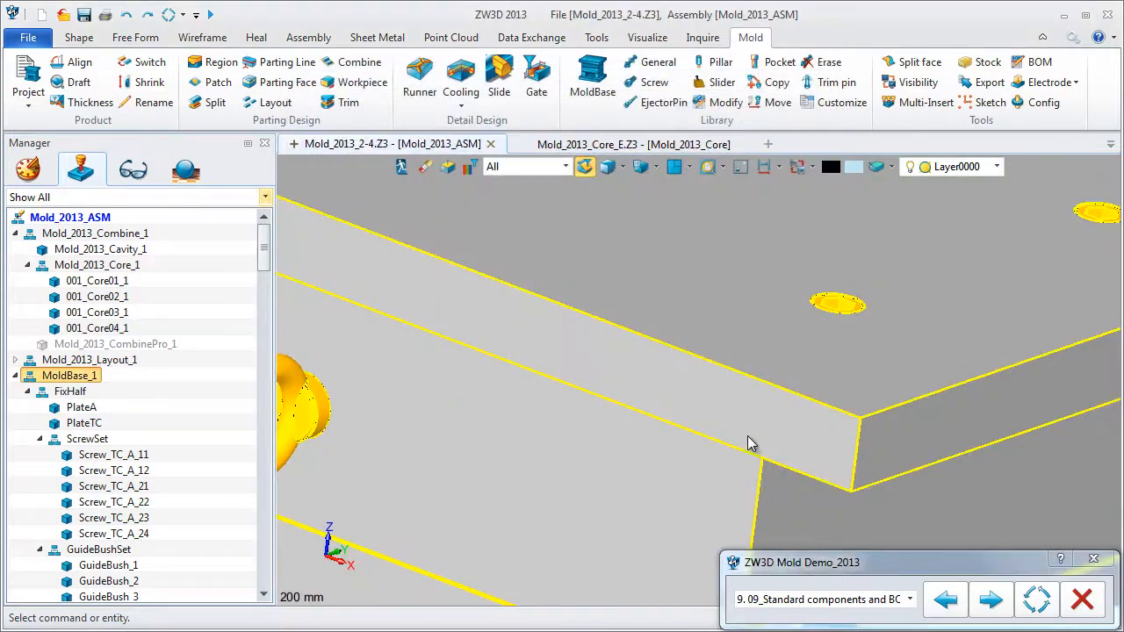
Open the mold assembly's 2D drawing, Mold_2013_ASM_2D
{"action": "scroll", "coordinate": [746, 432], "scroll_direction": "down", "scroll_amount": 4}
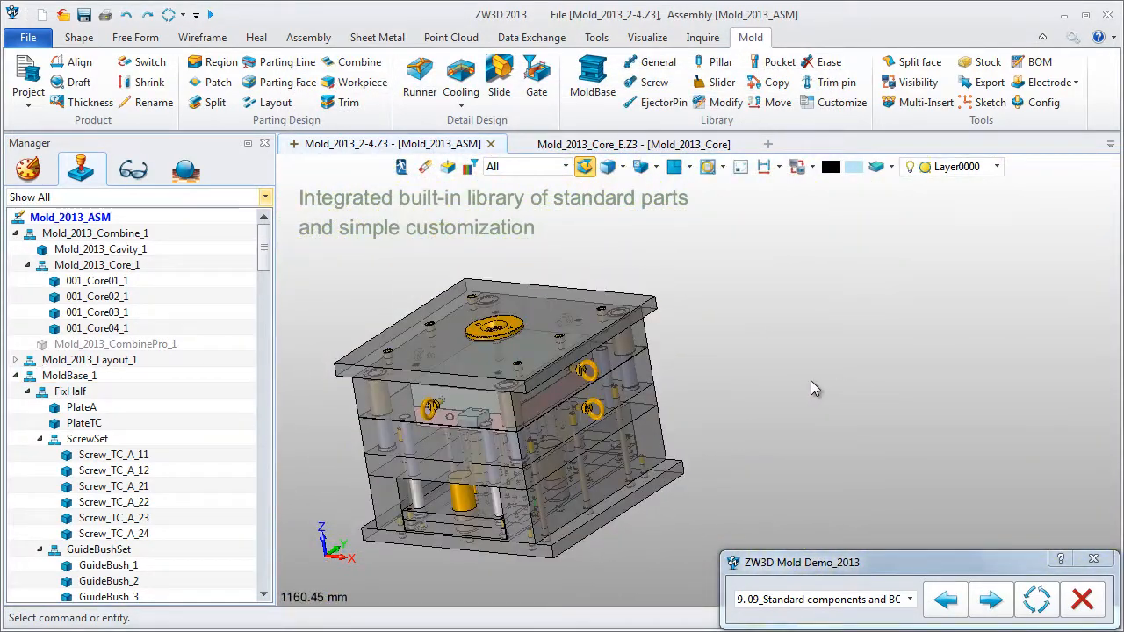
{"action": "right_click", "coordinate": [810, 380]}
{"action": "left_click", "coordinate": [936, 627]}
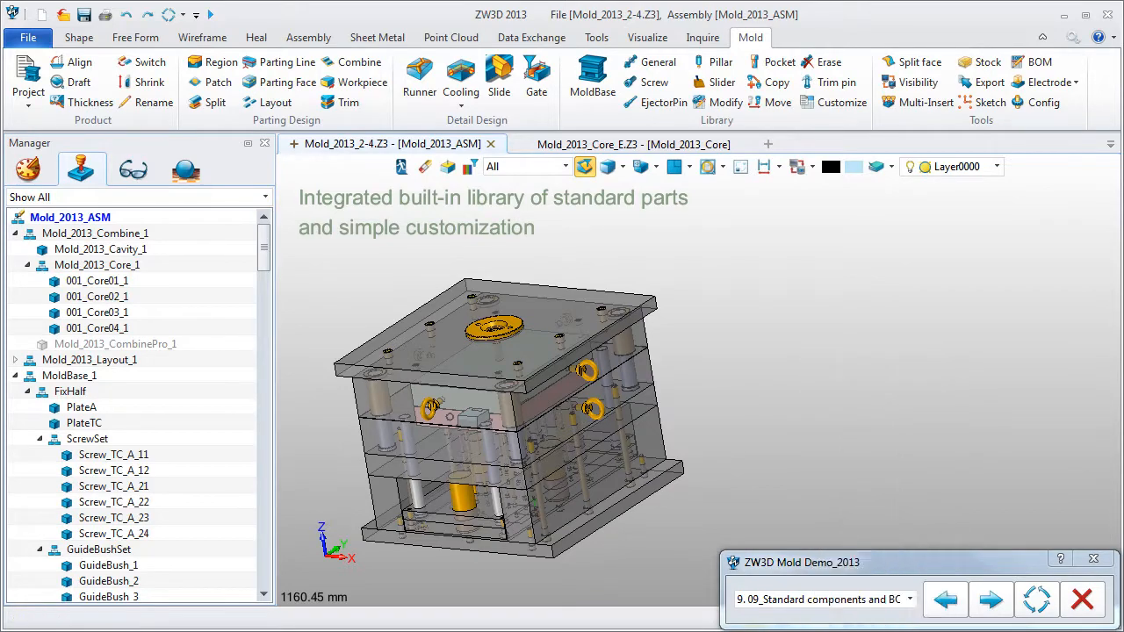
{"action": "left_click", "coordinate": [672, 345]}
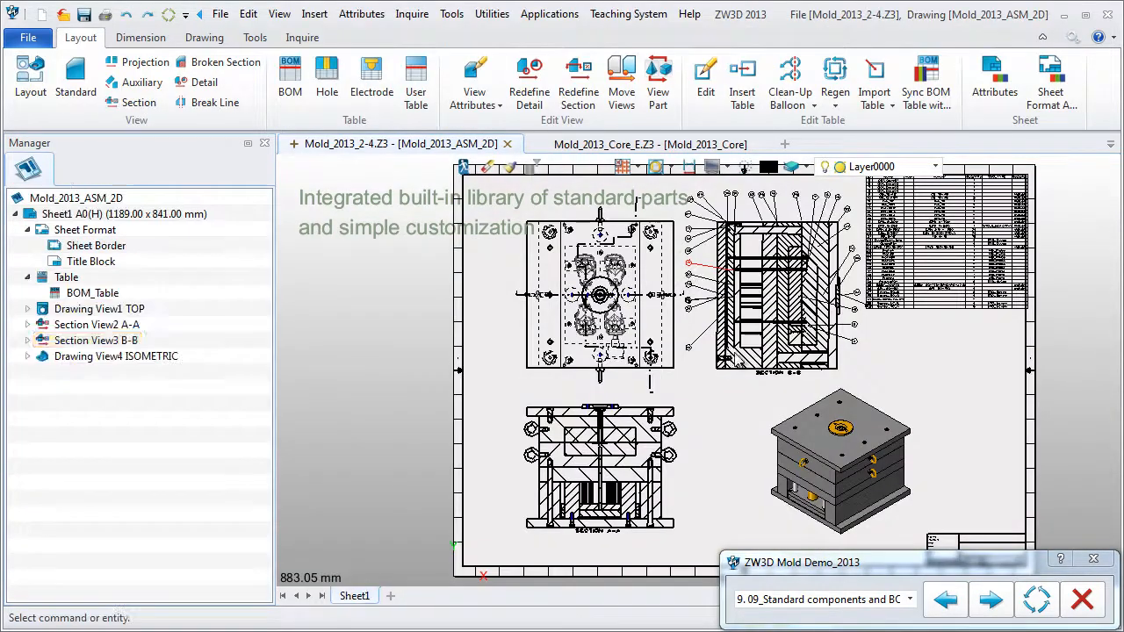
Examine the drawing sheet's BOM table and its available and selected column settings
{"action": "scroll", "coordinate": [951, 365], "scroll_direction": "up", "scroll_amount": 3}
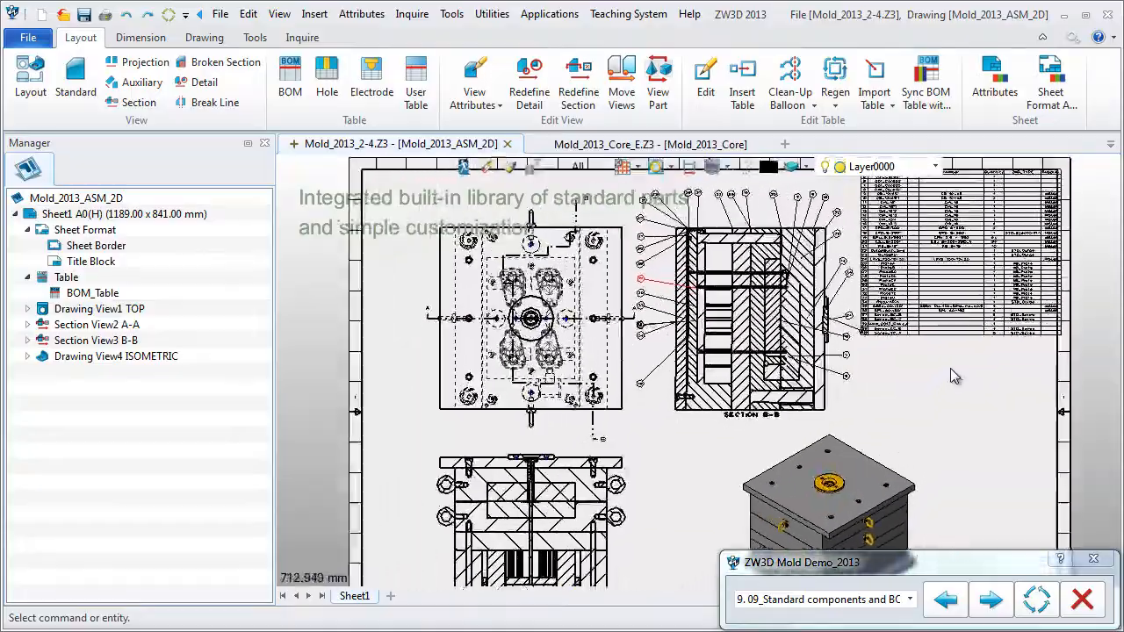
{"action": "scroll", "coordinate": [950, 372], "scroll_direction": "up", "scroll_amount": 7}
{"action": "scroll", "coordinate": [946, 376], "scroll_direction": "down", "scroll_amount": 1}
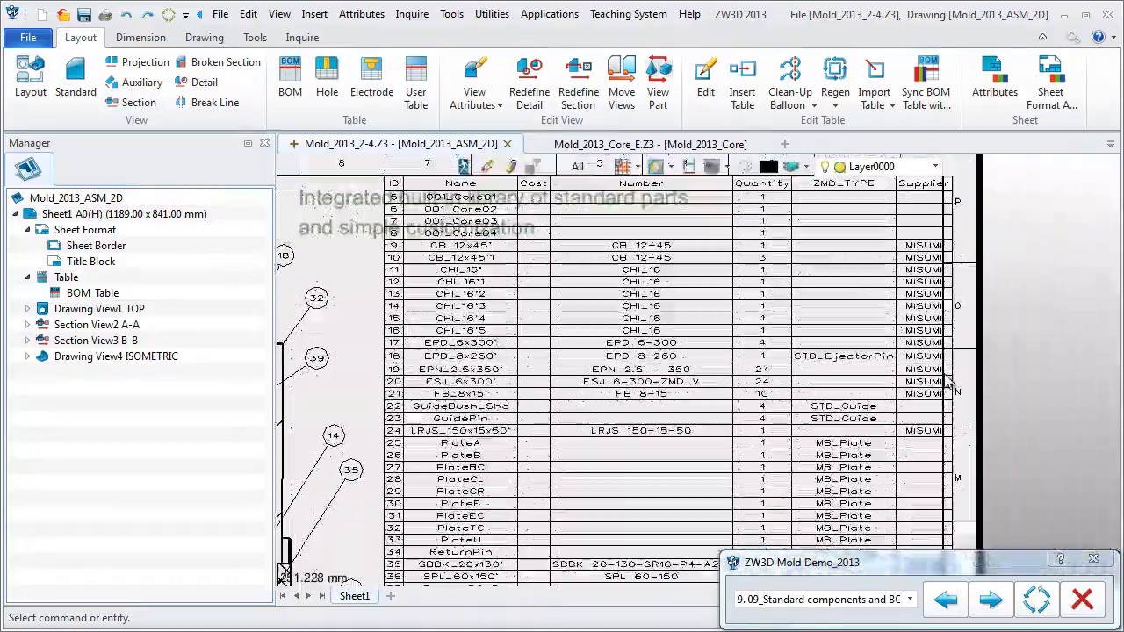
{"action": "scroll", "coordinate": [934, 376], "scroll_direction": "down", "scroll_amount": 3}
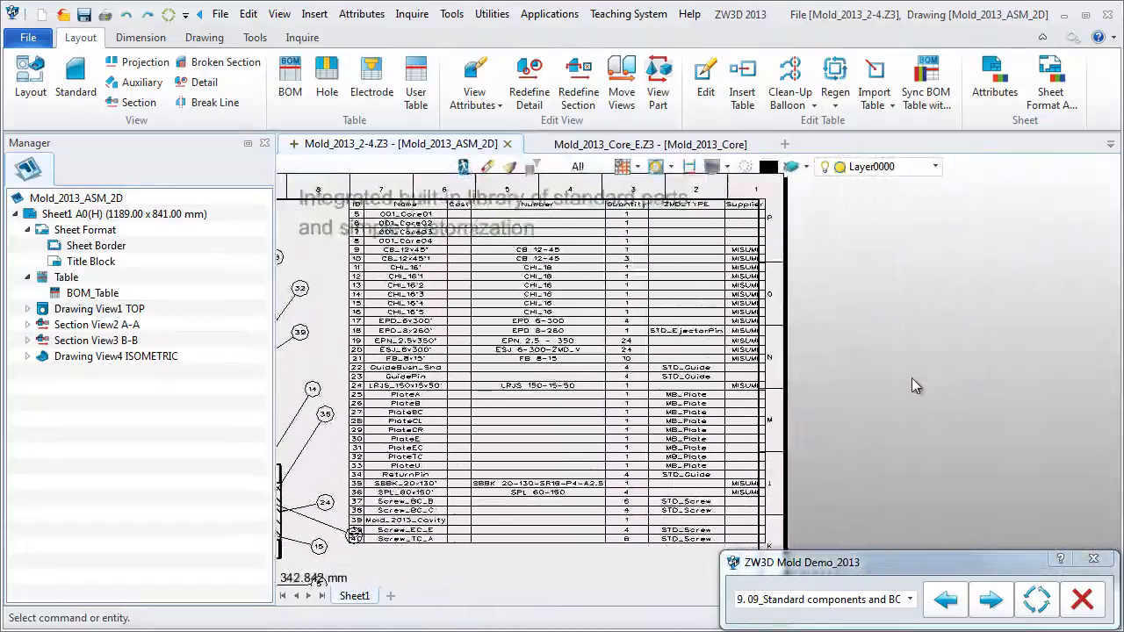
{"action": "left_click", "coordinate": [631, 356]}
{"action": "right_click", "coordinate": [631, 357]}
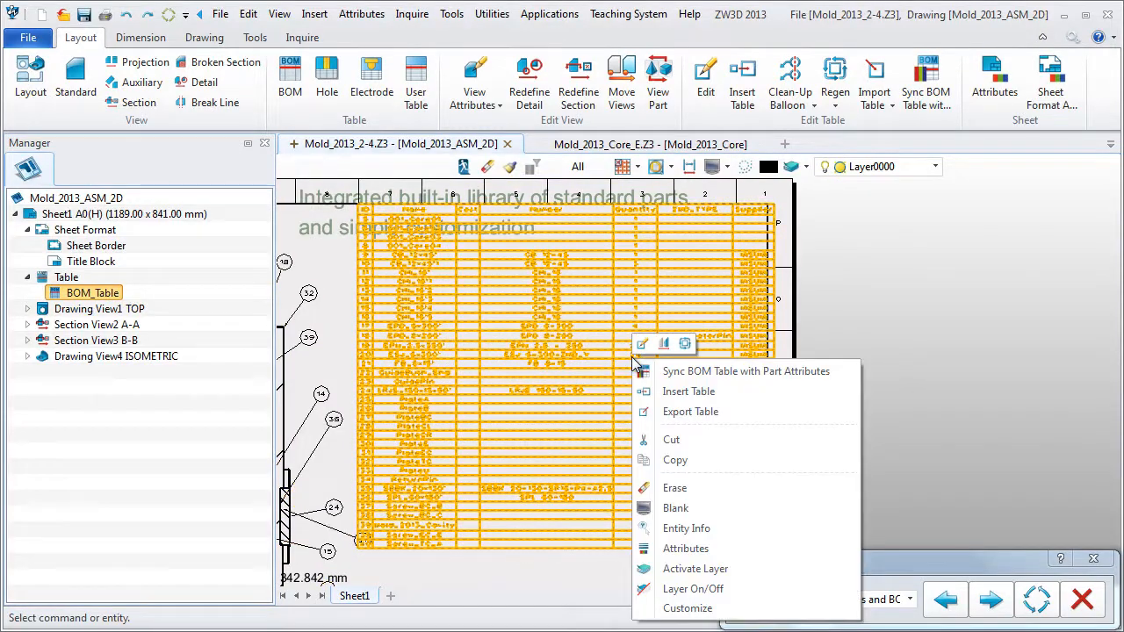
{"action": "left_click", "coordinate": [641, 343]}
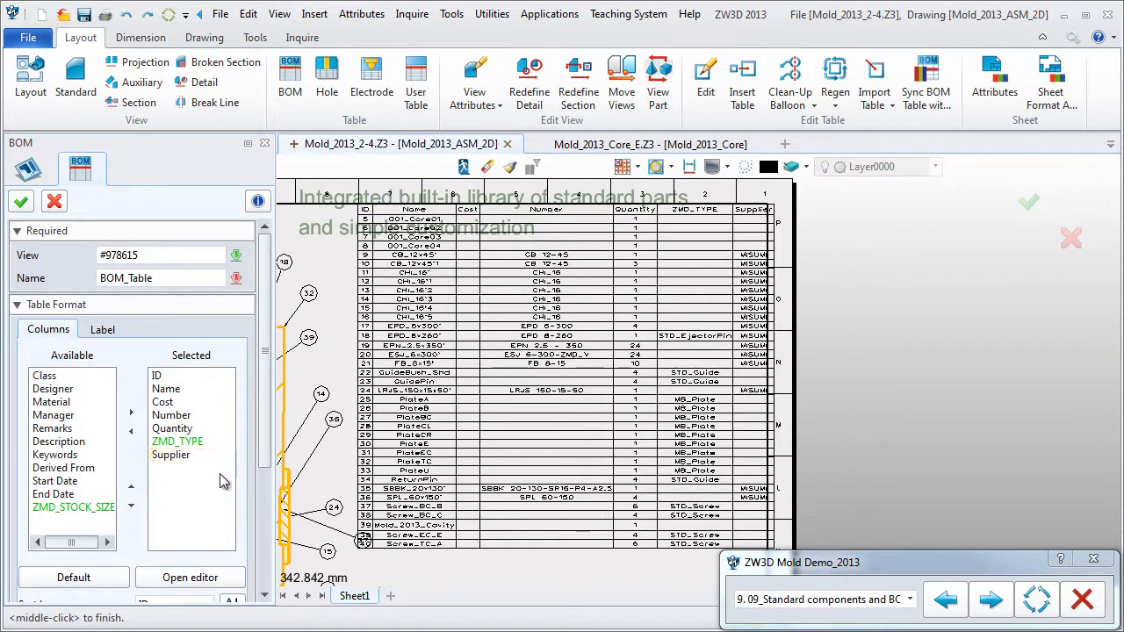
{"action": "scroll", "coordinate": [263, 478], "scroll_direction": "down", "scroll_amount": 2}
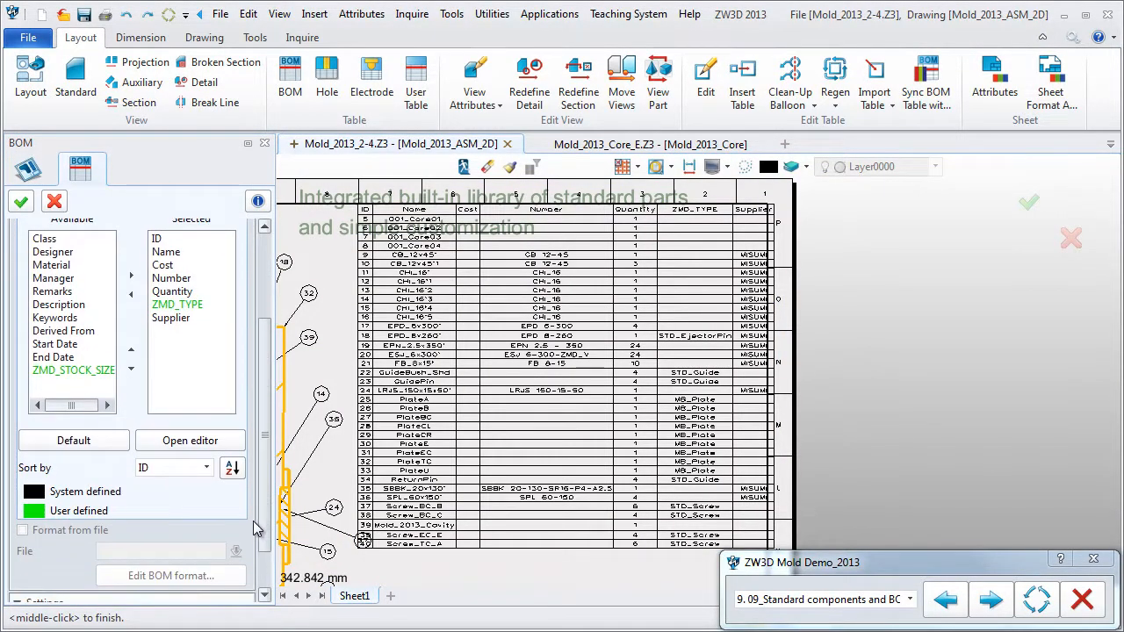
{"action": "scroll", "coordinate": [263, 487], "scroll_direction": "up", "scroll_amount": 2}
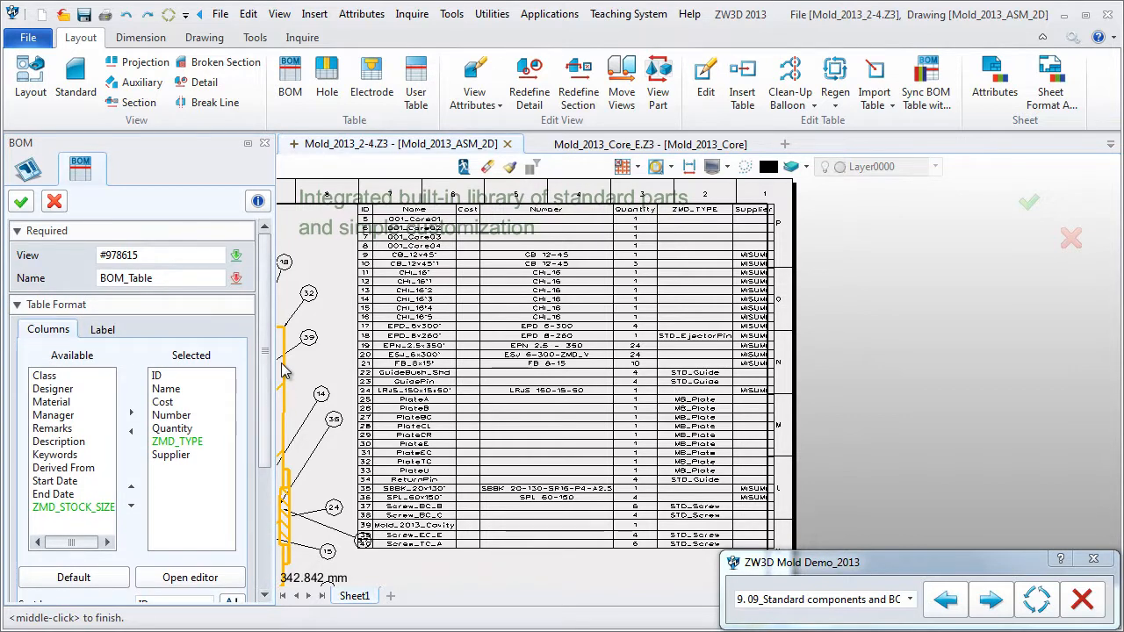
{"action": "middle_click", "coordinate": [420, 379]}
Export the drawing's BOM table as an Excel file (*.xls) named BOM_Table, and fit the whole sheet in view
{"action": "right_click", "coordinate": [595, 380]}
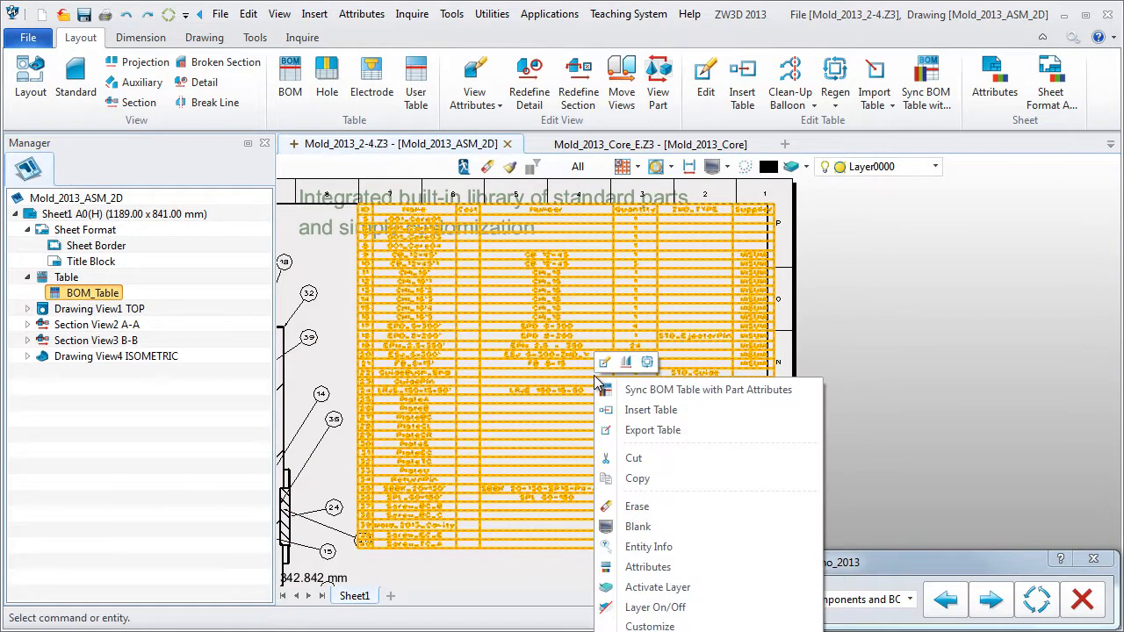
{"action": "left_click", "coordinate": [669, 430]}
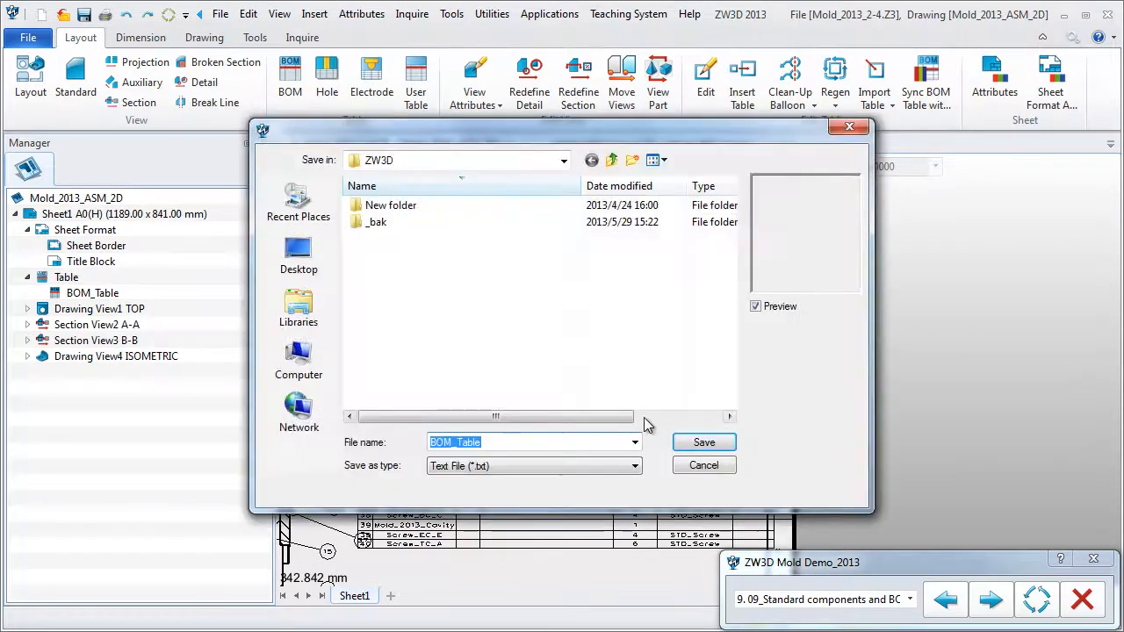
{"action": "left_click", "coordinate": [527, 466]}
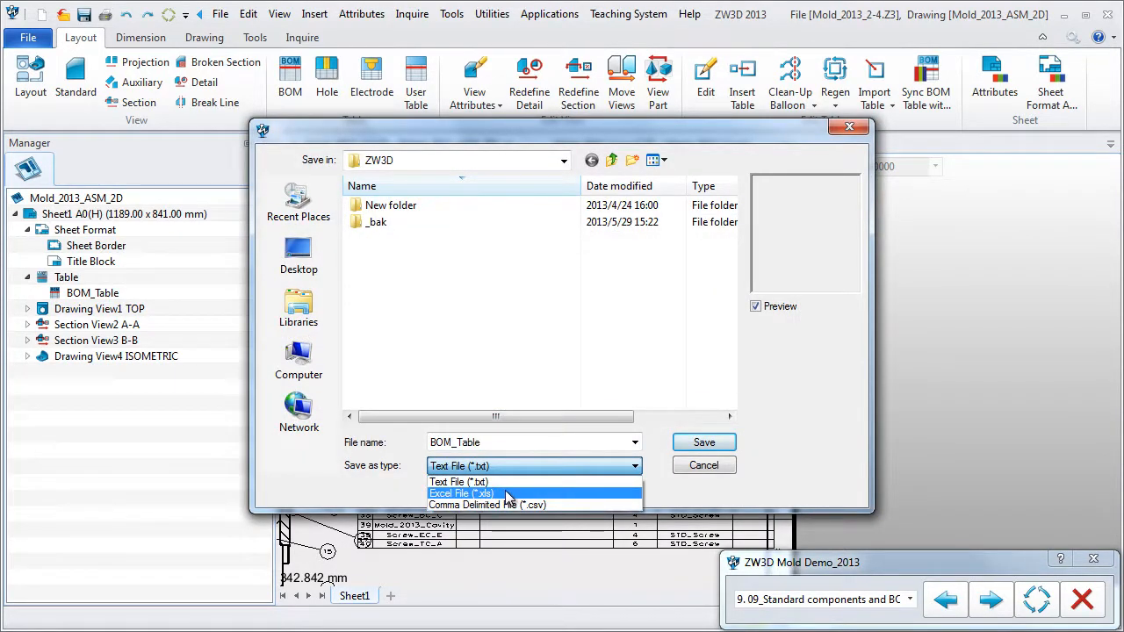
{"action": "left_click", "coordinate": [508, 494]}
{"action": "left_click", "coordinate": [703, 443]}
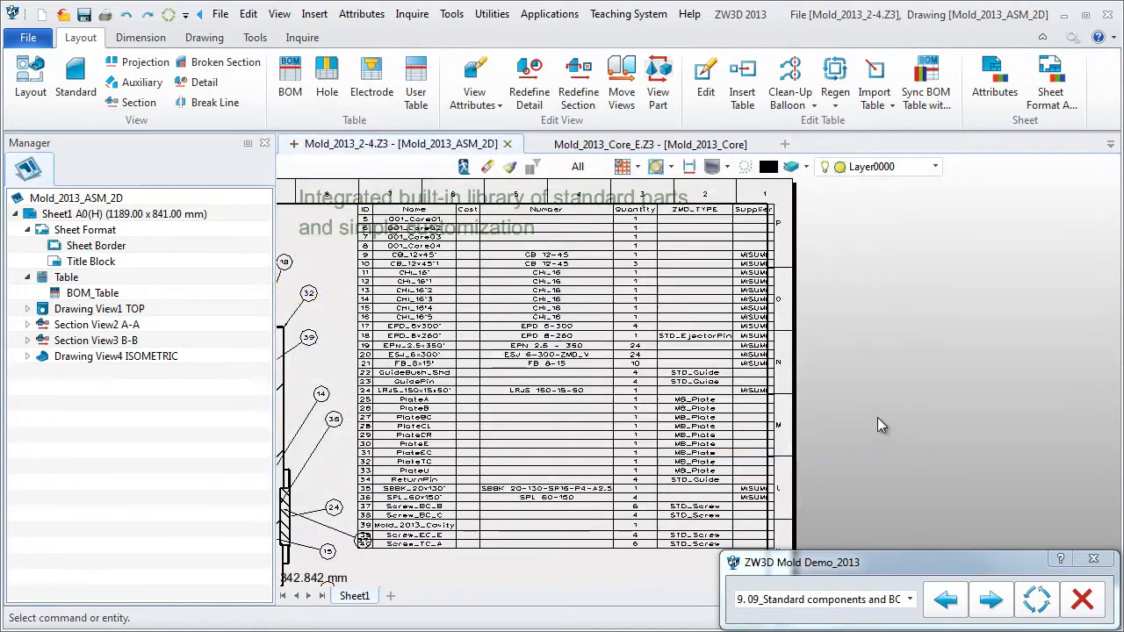
{"action": "left_click", "coordinate": [655, 166]}
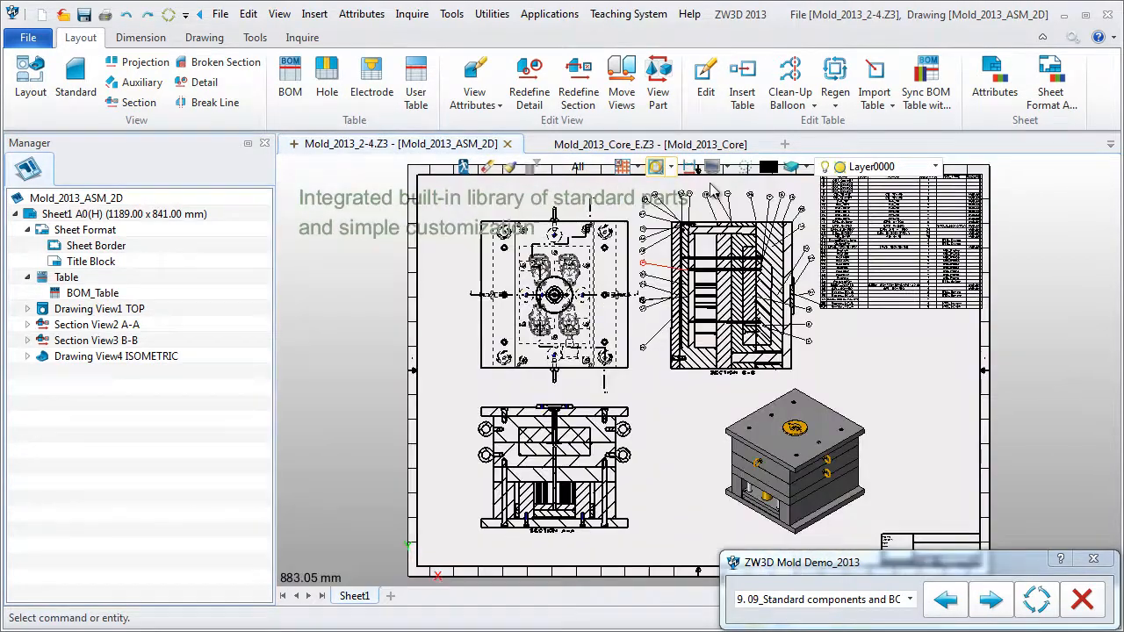
Advance the mold demo to its 10_Electrode section
{"action": "left_click", "coordinate": [990, 600]}
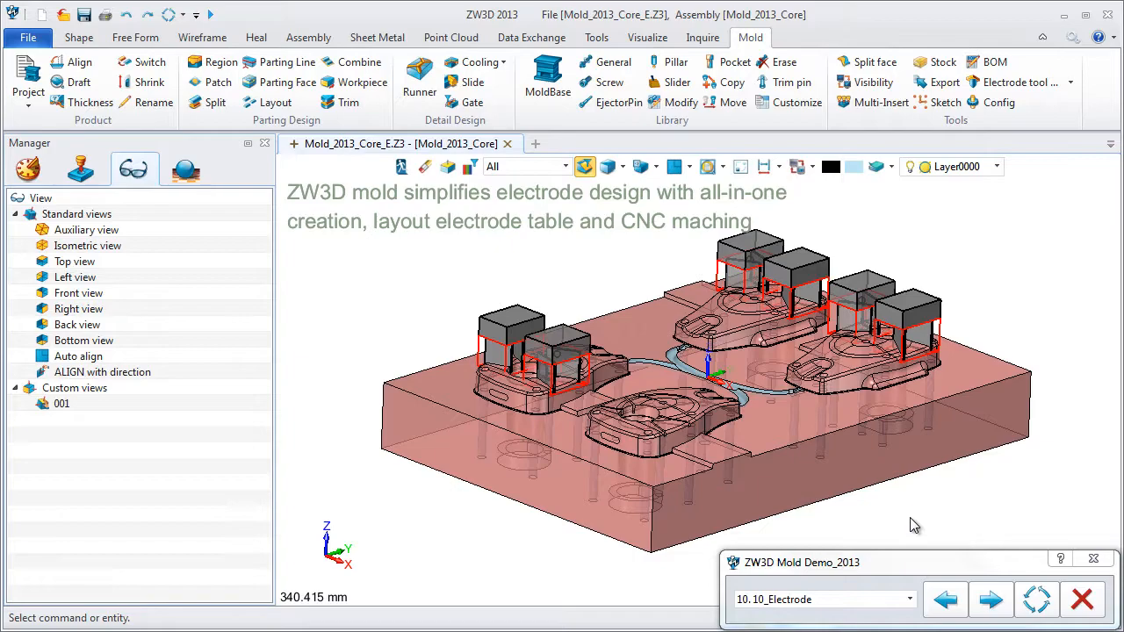
{"action": "right_click_drag", "start_coordinate": [977, 254], "coordinate": [943, 270]}
{"action": "middle_click_drag", "start_coordinate": [774, 405], "coordinate": [840, 407]}
{"action": "scroll", "coordinate": [839, 411], "scroll_direction": "up", "scroll_amount": 10}
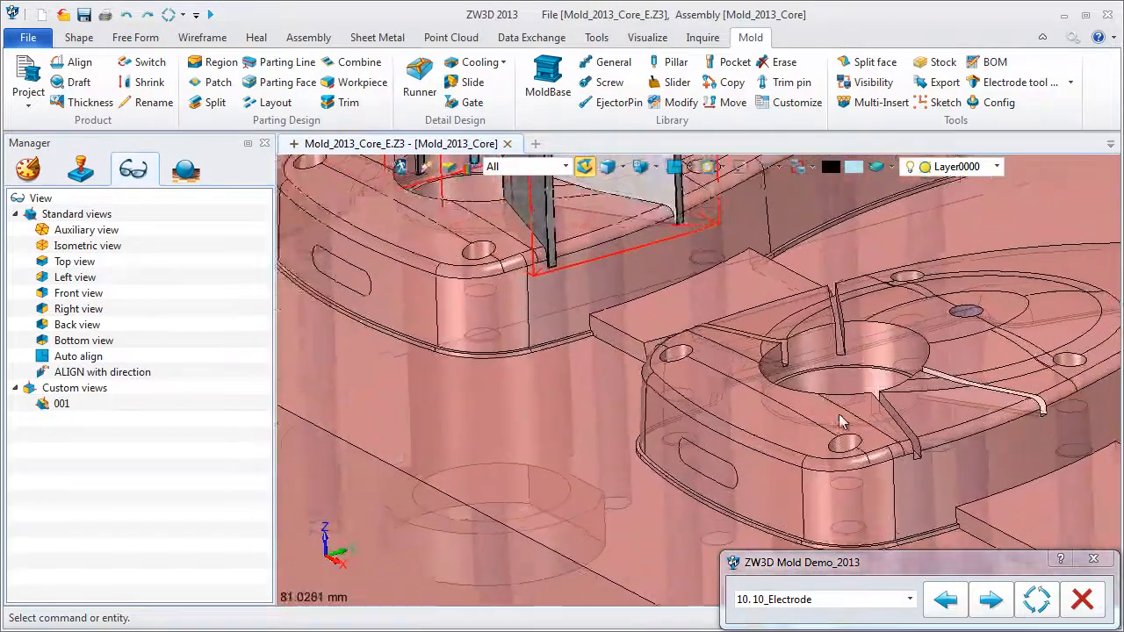
{"action": "scroll", "coordinate": [839, 414], "scroll_direction": "up", "scroll_amount": 1}
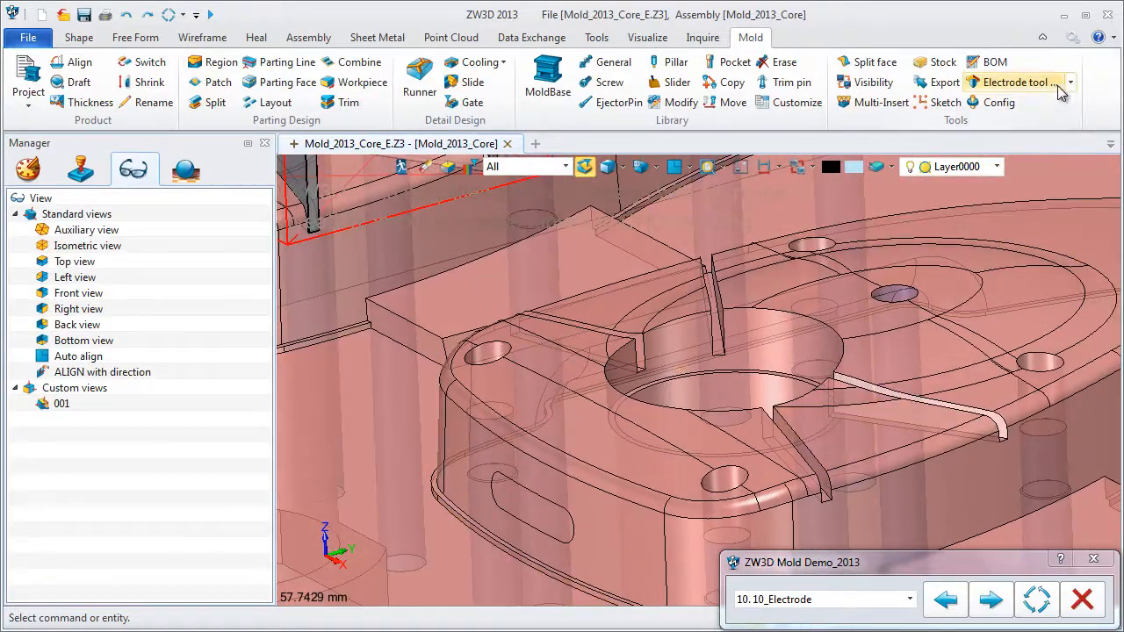
Create electrodes along direction 0,0,1 from the faces of the four rib slots around the core's circular opening
{"action": "left_click", "coordinate": [1070, 83]}
{"action": "left_click", "coordinate": [1029, 110]}
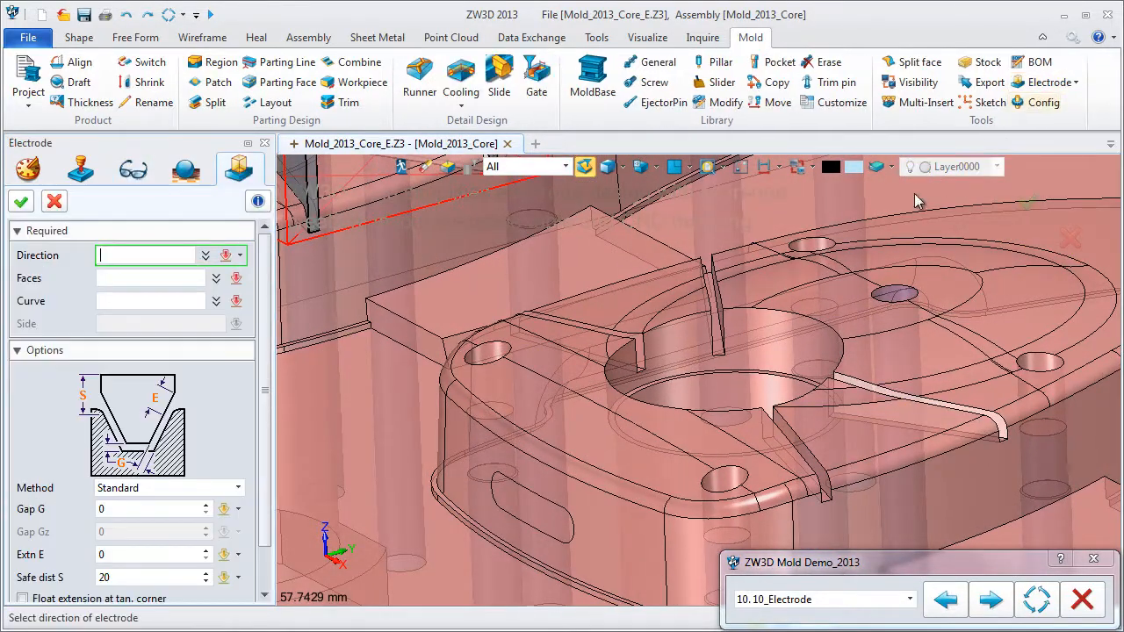
{"action": "right_click", "coordinate": [763, 286]}
{"action": "left_click", "coordinate": [773, 336]}
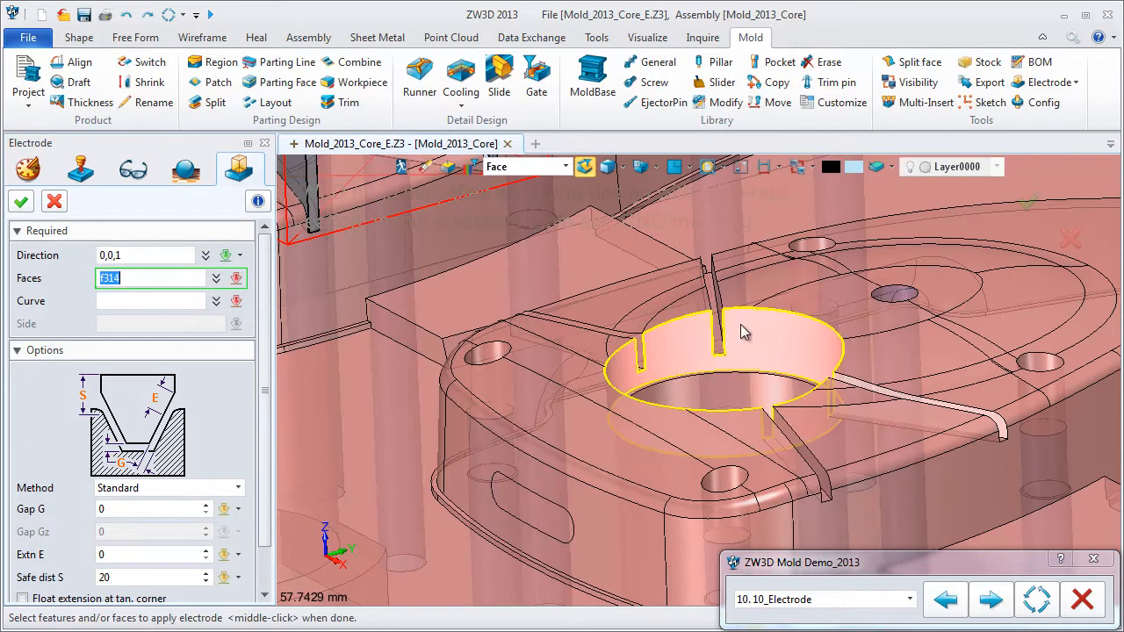
{"action": "left_click", "coordinate": [717, 342]}
{"action": "scroll", "coordinate": [660, 349], "scroll_direction": "up", "scroll_amount": 5}
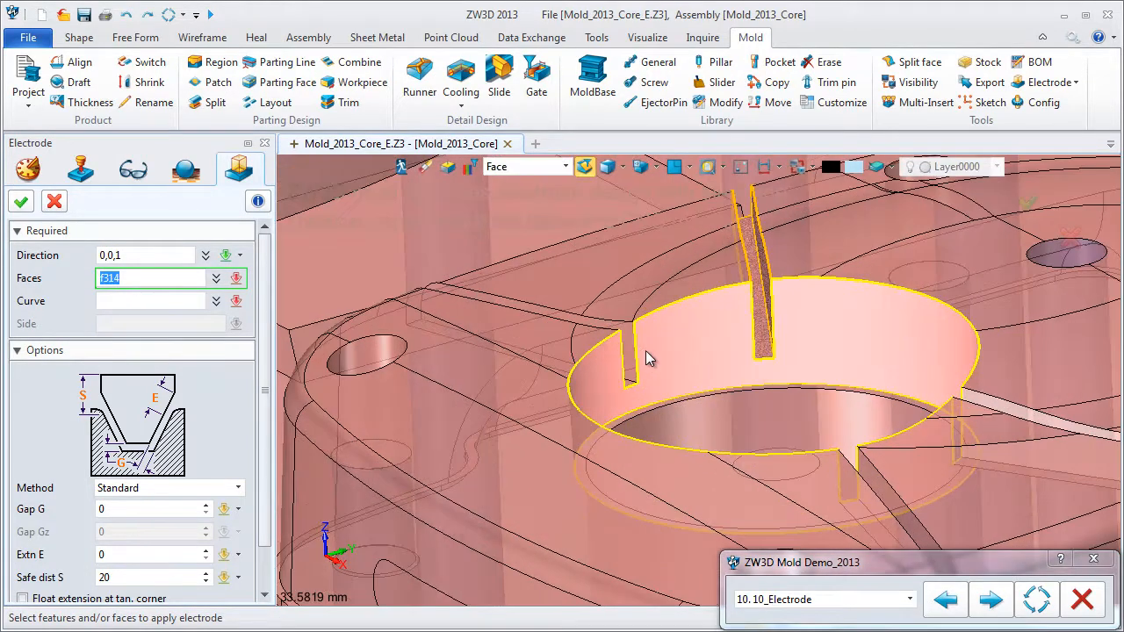
{"action": "left_click", "coordinate": [627, 349]}
{"action": "scroll", "coordinate": [667, 351], "scroll_direction": "down", "scroll_amount": 2}
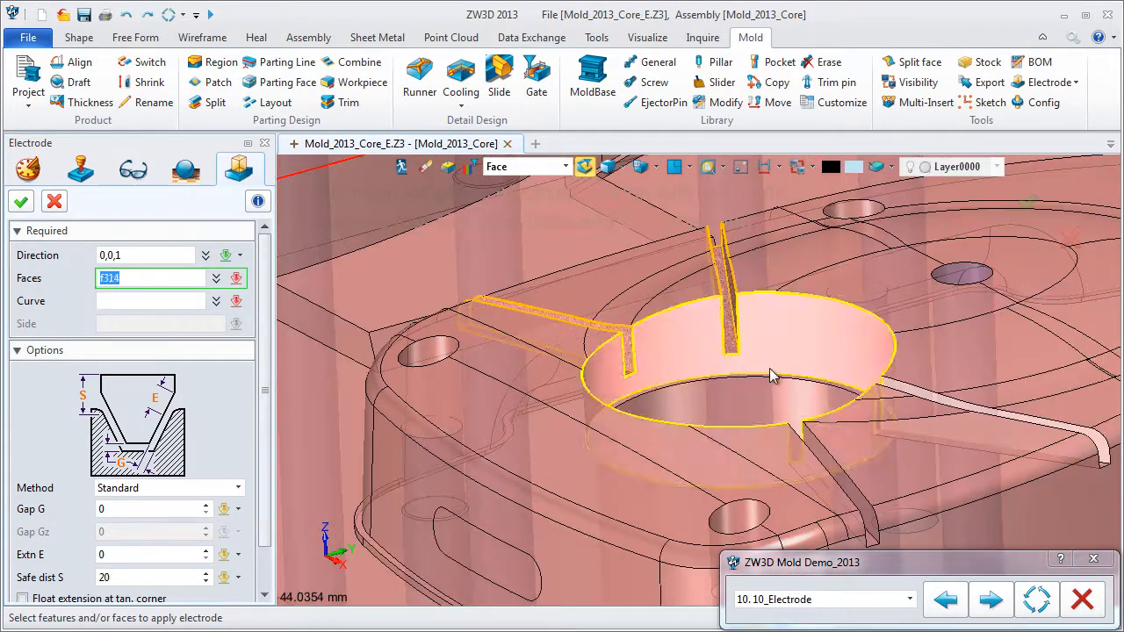
{"action": "left_click", "coordinate": [1102, 452]}
{"action": "left_click", "coordinate": [853, 490]}
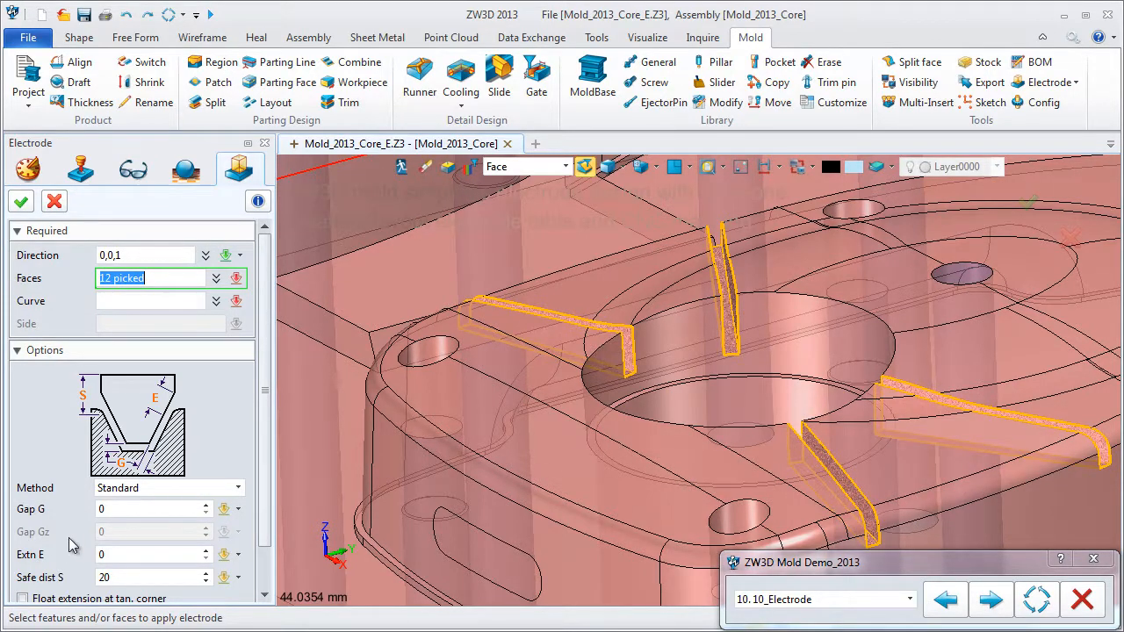
{"action": "left_click", "coordinate": [22, 201]}
{"action": "scroll", "coordinate": [600, 393], "scroll_direction": "down", "scroll_amount": 6}
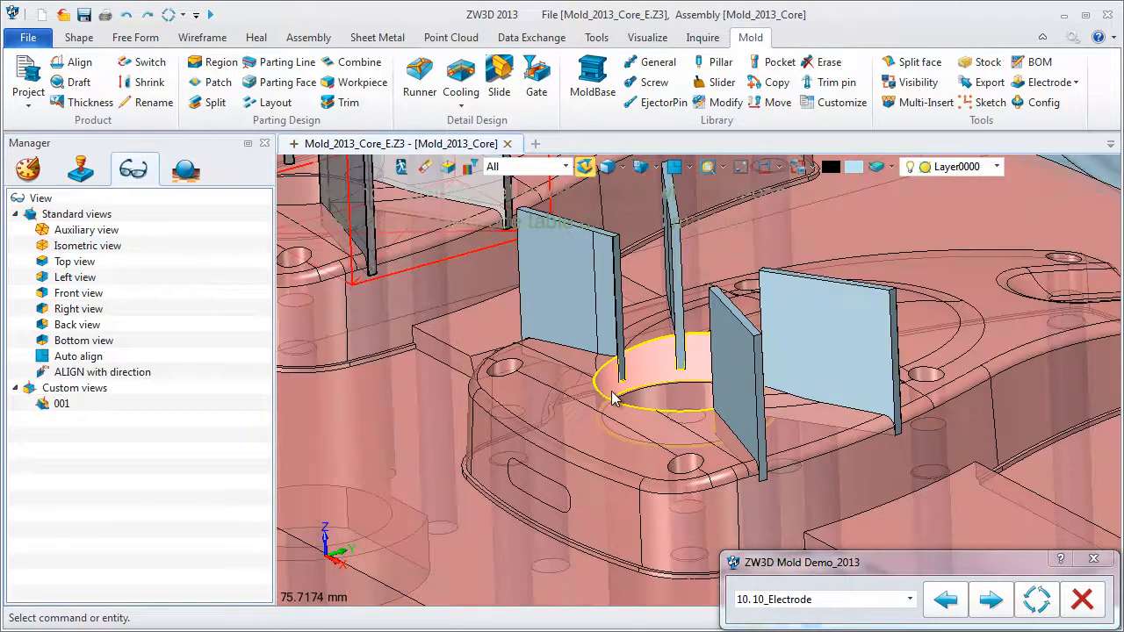
{"action": "scroll", "coordinate": [599, 393], "scroll_direction": "down", "scroll_amount": 2}
{"action": "scroll", "coordinate": [599, 393], "scroll_direction": "up", "scroll_amount": 3}
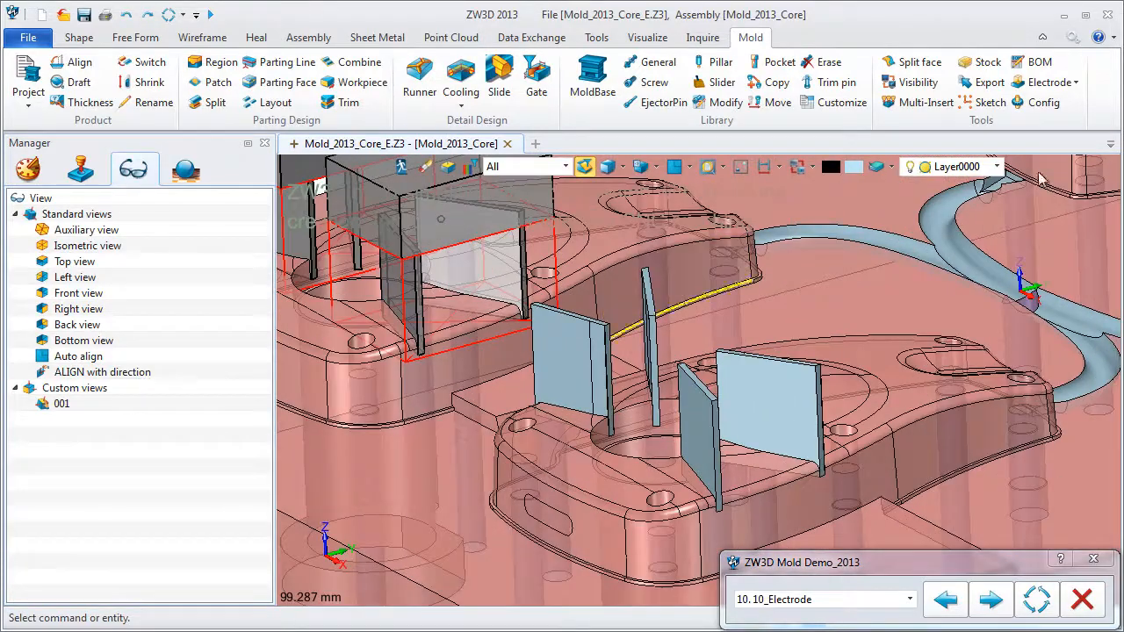
Define a rectangular electrode tool blank over two neighbouring new electrodes, using the top face of one electrode as the datum
{"action": "left_click", "coordinate": [1076, 82]}
{"action": "left_click", "coordinate": [1078, 143]}
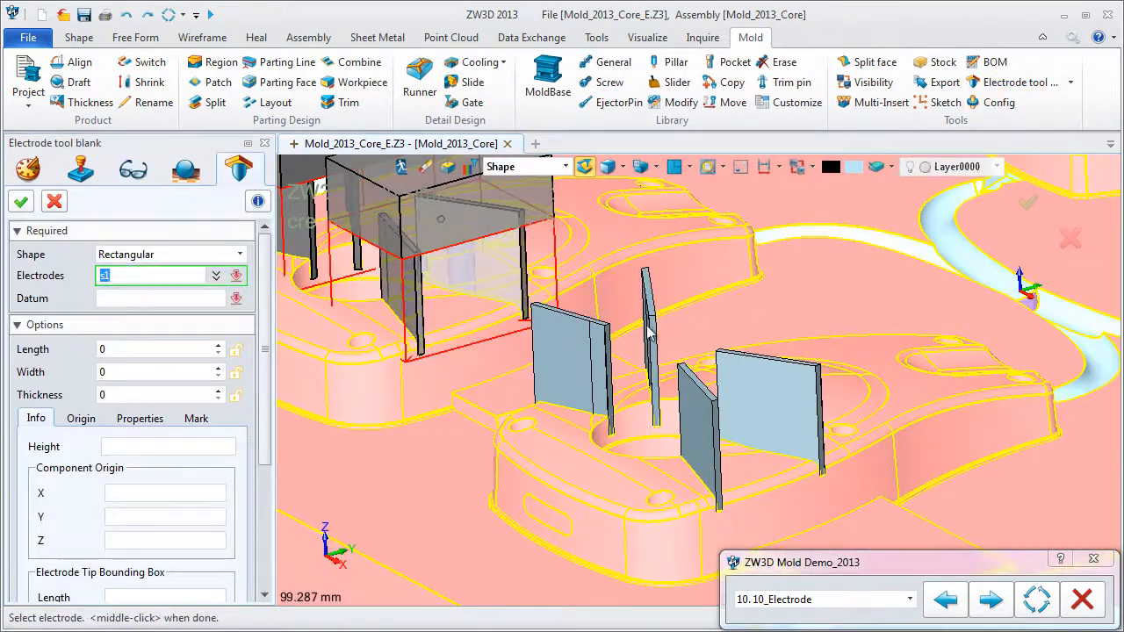
{"action": "left_click", "coordinate": [650, 338]}
{"action": "left_click", "coordinate": [575, 373]}
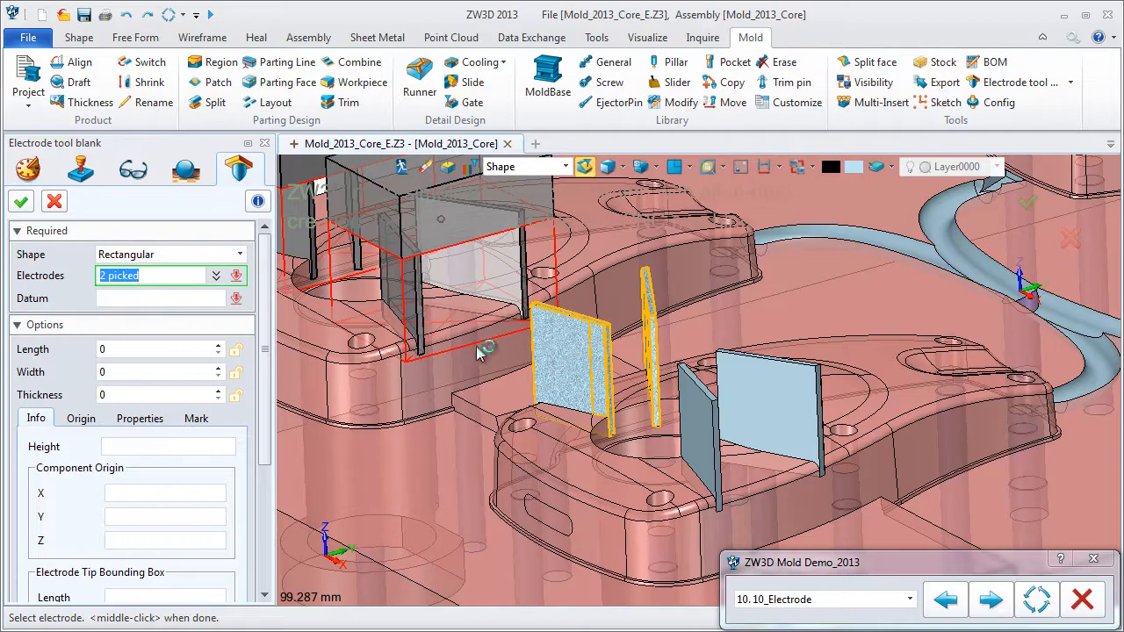
{"action": "left_click", "coordinate": [140, 297]}
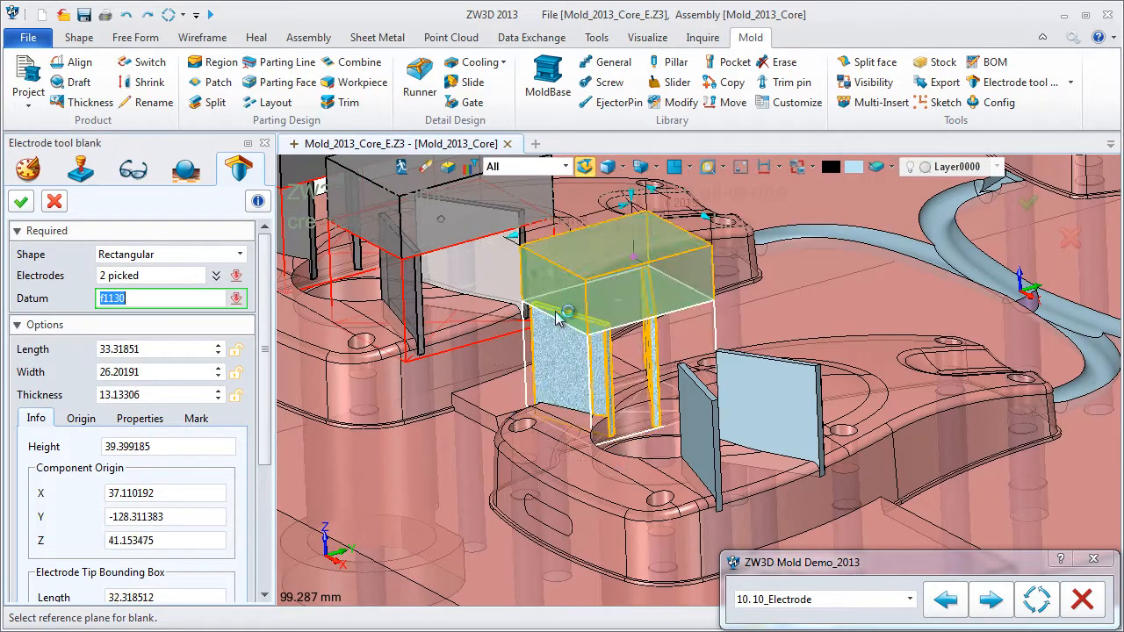
{"action": "left_click", "coordinate": [555, 317]}
{"action": "scroll", "coordinate": [568, 323], "scroll_direction": "down", "scroll_amount": 3}
{"action": "right_click_drag", "start_coordinate": [575, 323], "coordinate": [618, 383]}
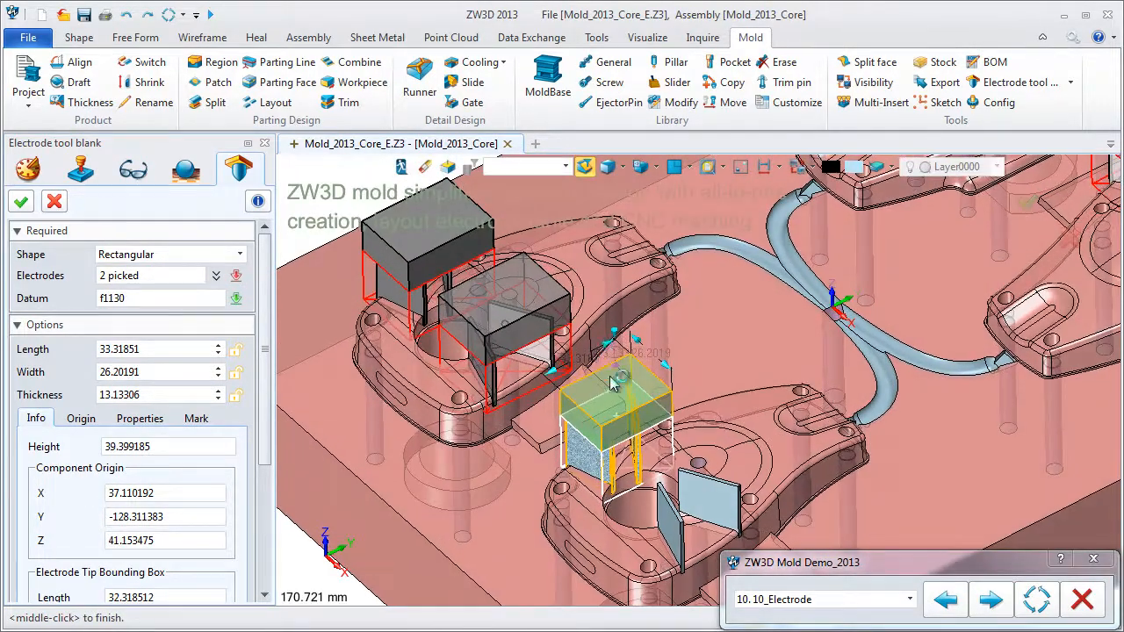
{"action": "scroll", "coordinate": [618, 391], "scroll_direction": "up", "scroll_amount": 3}
{"action": "scroll", "coordinate": [618, 390], "scroll_direction": "up", "scroll_amount": 3}
{"action": "middle_click_drag", "start_coordinate": [614, 383], "coordinate": [535, 359]}
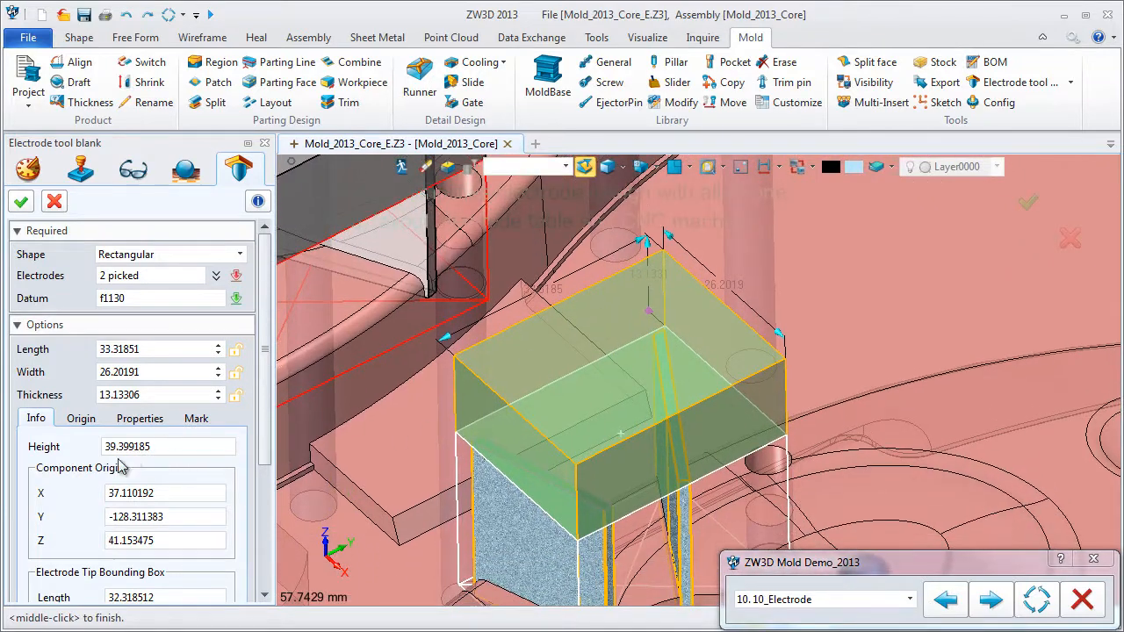
Turn on rounding of both the electrode blank's dimensions and its origin
{"action": "scroll", "coordinate": [70, 527], "scroll_direction": "down", "scroll_amount": 3}
{"action": "scroll", "coordinate": [69, 527], "scroll_direction": "down", "scroll_amount": 3}
{"action": "left_click", "coordinate": [37, 508]}
{"action": "left_click", "coordinate": [40, 527]}
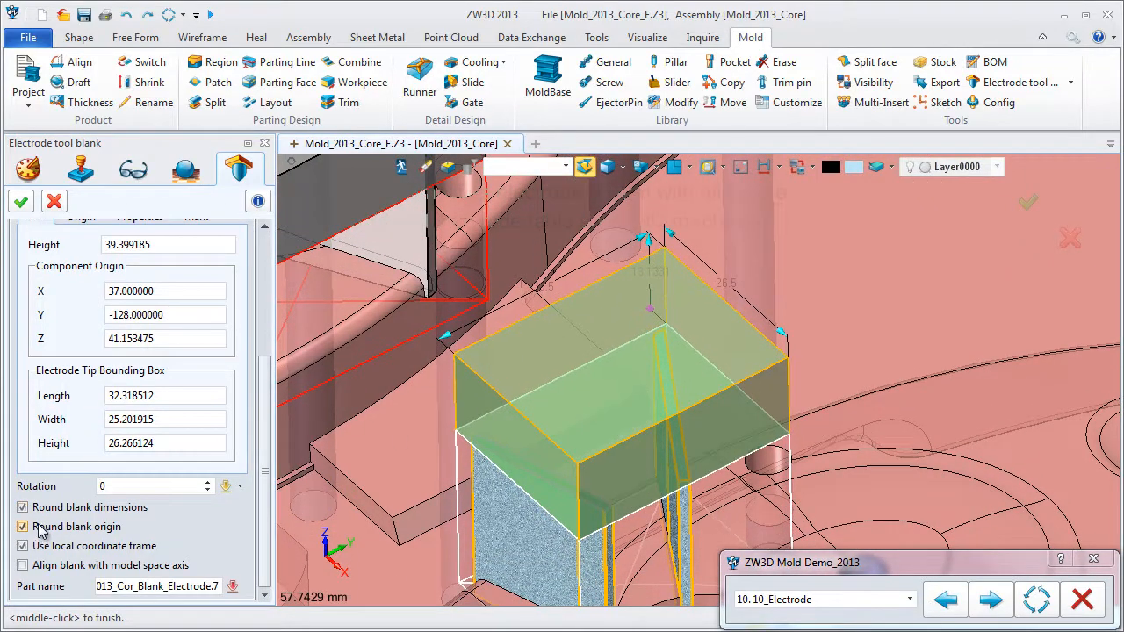
Place the electrode blank's origin at its upper-left corner
{"action": "scroll", "coordinate": [186, 452], "scroll_direction": "up", "scroll_amount": 5}
{"action": "left_click", "coordinate": [80, 419]}
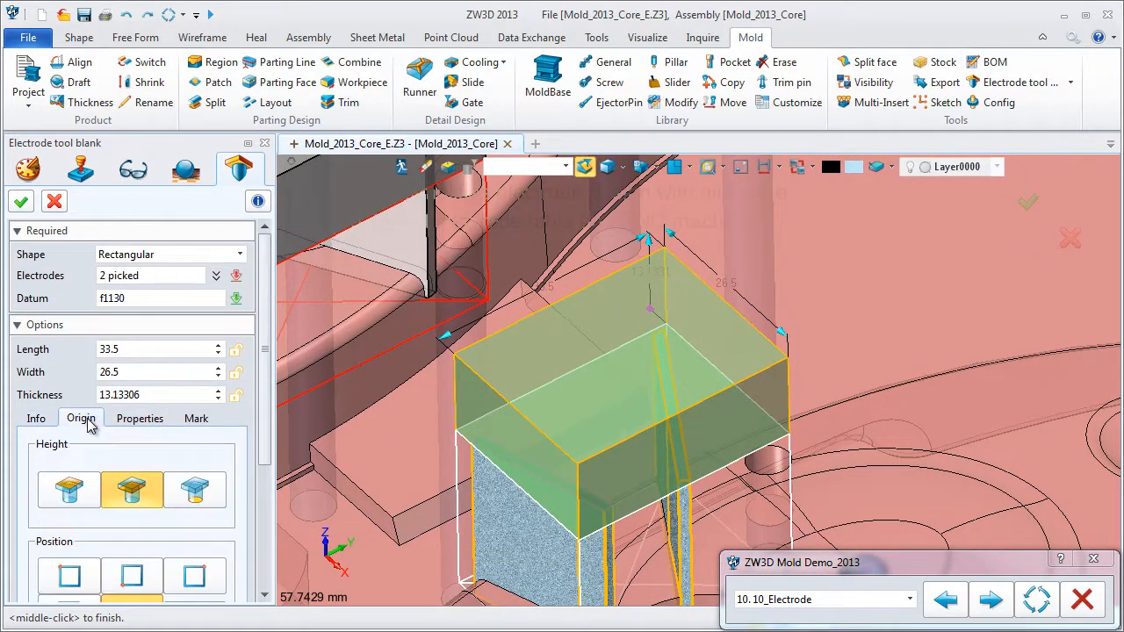
{"action": "scroll", "coordinate": [103, 493], "scroll_direction": "down", "scroll_amount": 1}
{"action": "left_click", "coordinate": [73, 525]}
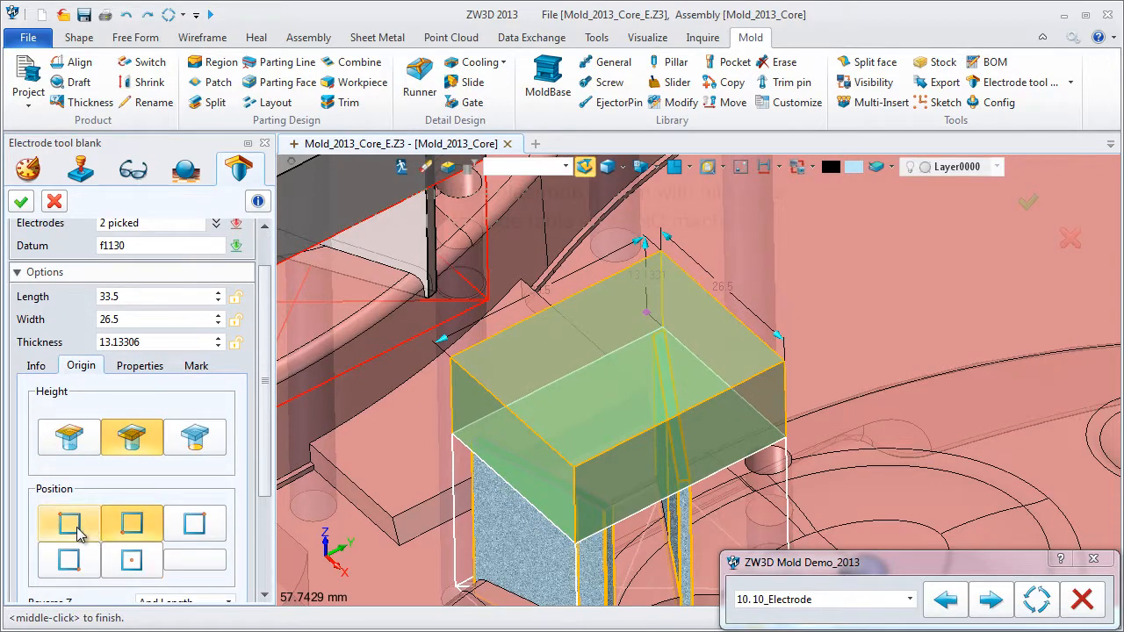
Review the blank's material properties, set its corner mark position to Back-Top, and create the blank
{"action": "left_click", "coordinate": [139, 368]}
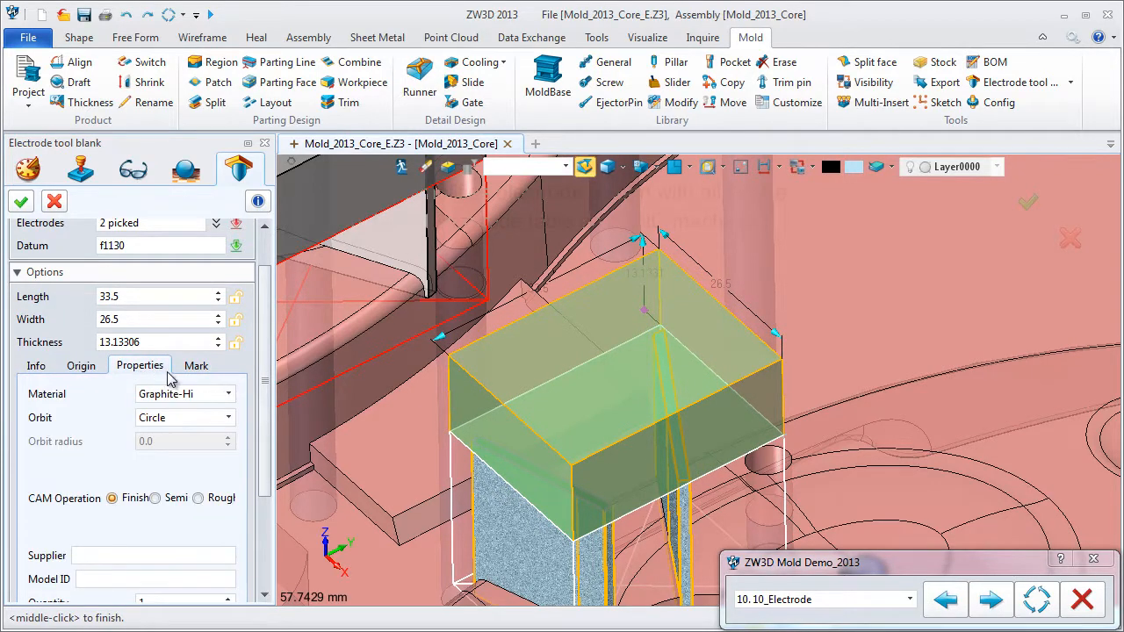
{"action": "left_click", "coordinate": [198, 373]}
{"action": "left_click", "coordinate": [107, 427]}
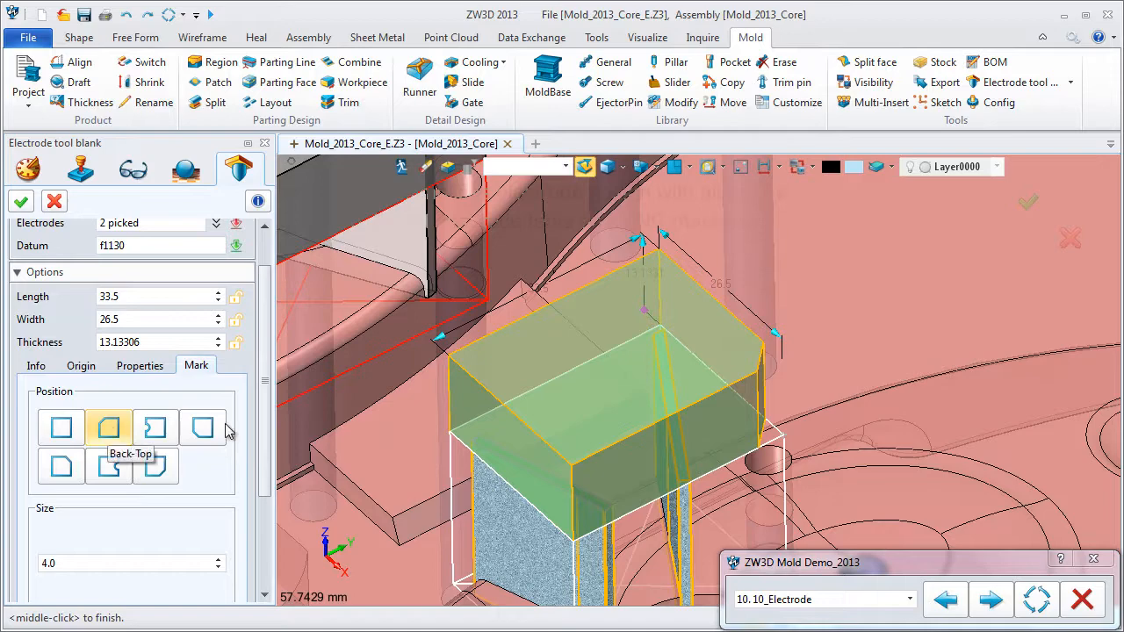
{"action": "scroll", "coordinate": [586, 383], "scroll_direction": "down", "scroll_amount": 6}
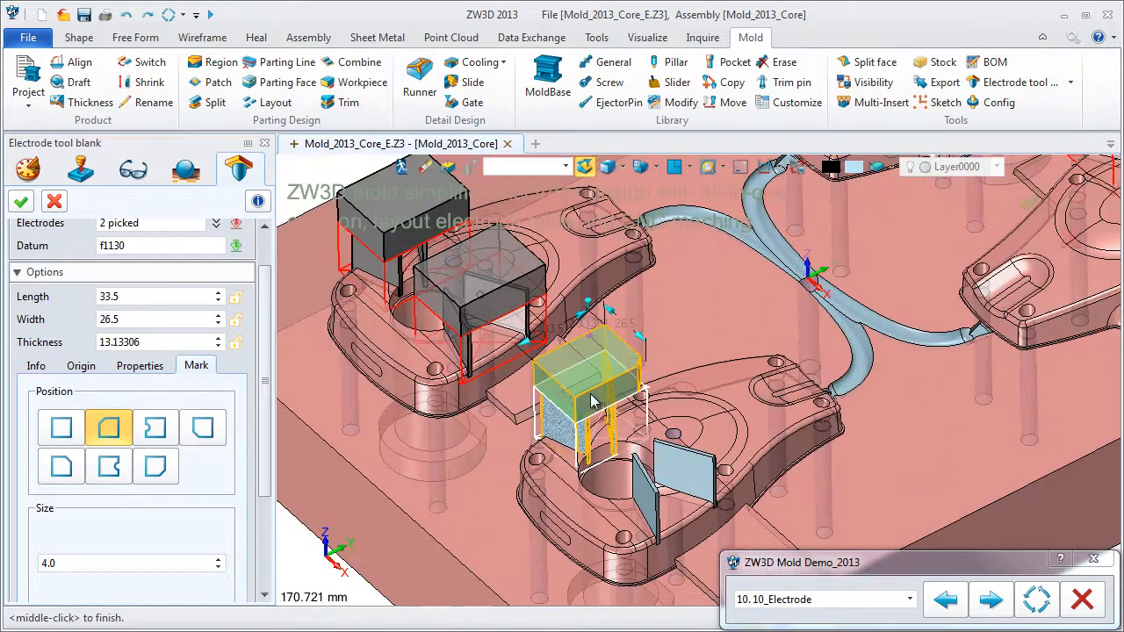
{"action": "middle_click", "coordinate": [592, 402]}
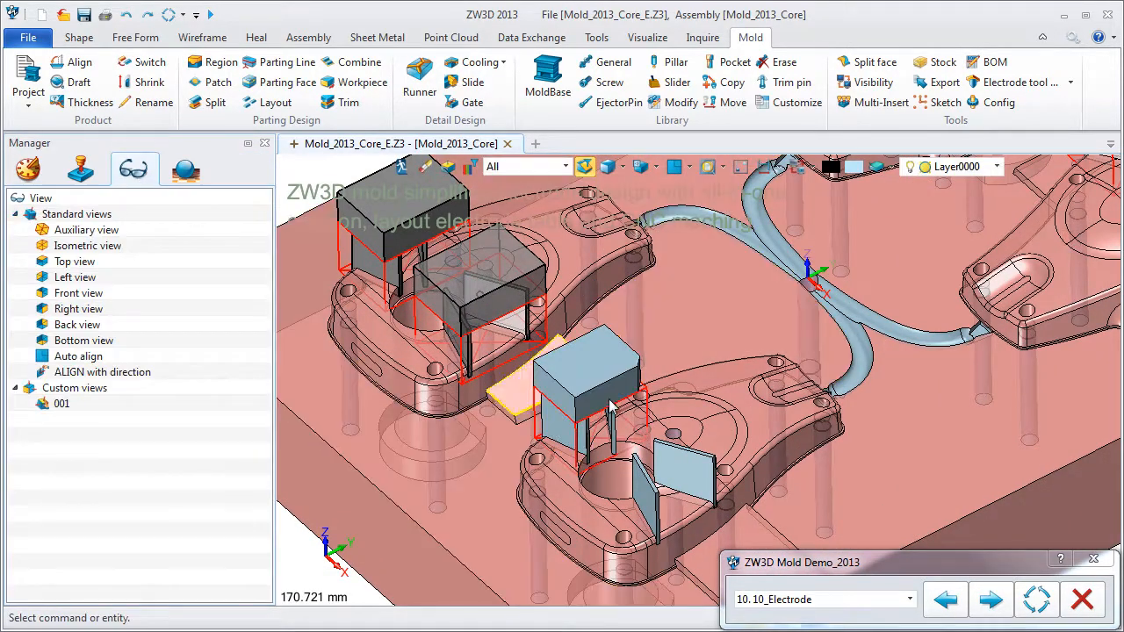
Open the core assembly's 2D sheet, Mold_2013_Core_2D, without regenerating the modified referenced part
{"action": "scroll", "coordinate": [594, 395], "scroll_direction": "down", "scroll_amount": 5}
{"action": "right_click", "coordinate": [474, 232]}
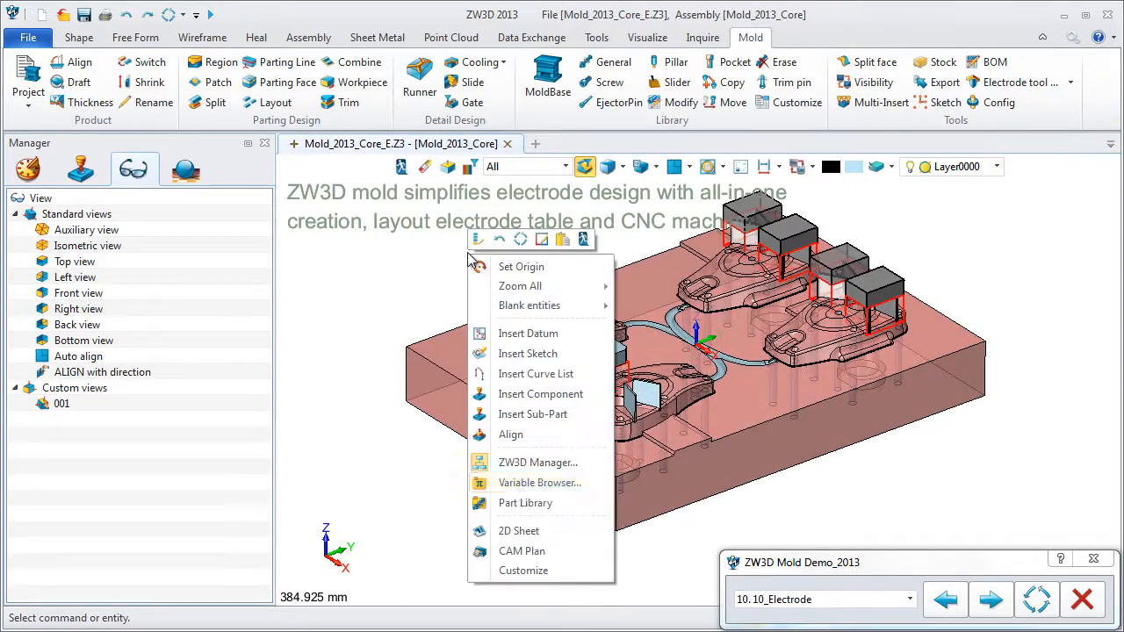
{"action": "left_click", "coordinate": [523, 530]}
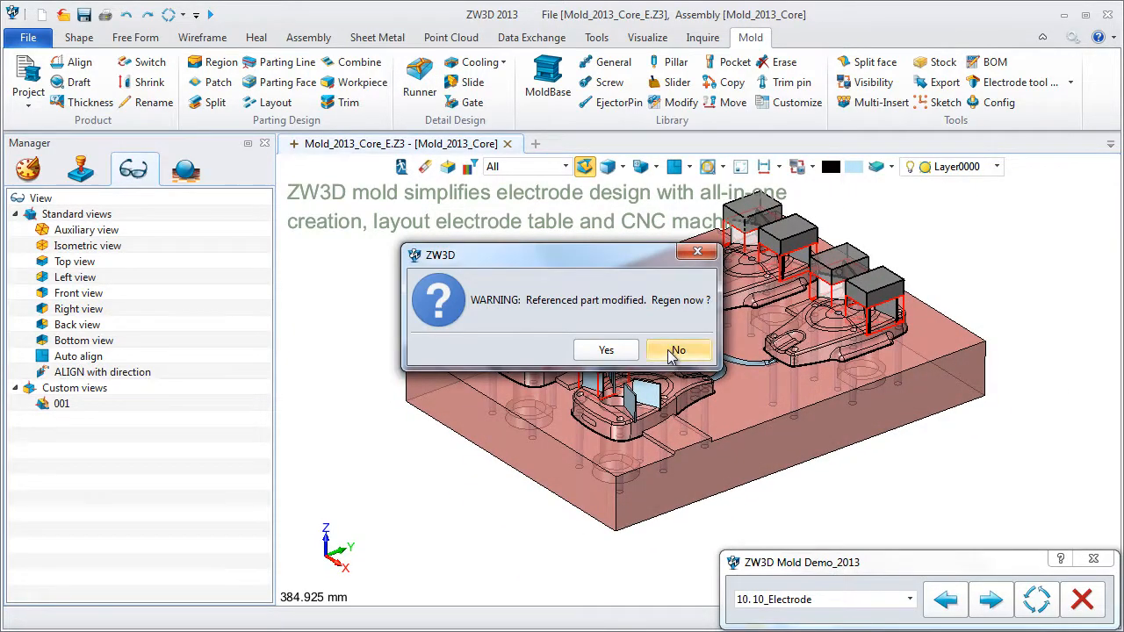
{"action": "left_click", "coordinate": [674, 346]}
Examine the drawing's electrode table and the available and selected columns of the Electrode table command
{"action": "scroll", "coordinate": [766, 409], "scroll_direction": "up", "scroll_amount": 3}
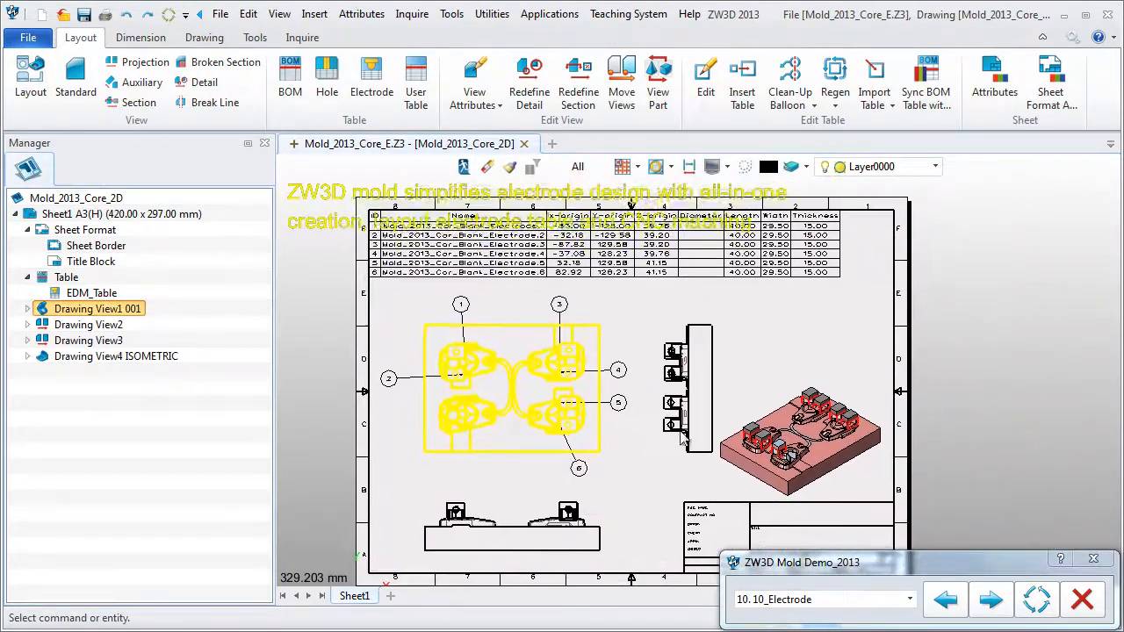
{"action": "scroll", "coordinate": [765, 404], "scroll_direction": "up", "scroll_amount": 1}
{"action": "scroll", "coordinate": [767, 403], "scroll_direction": "down", "scroll_amount": 2}
{"action": "middle_click_drag", "start_coordinate": [775, 362], "coordinate": [776, 513]}
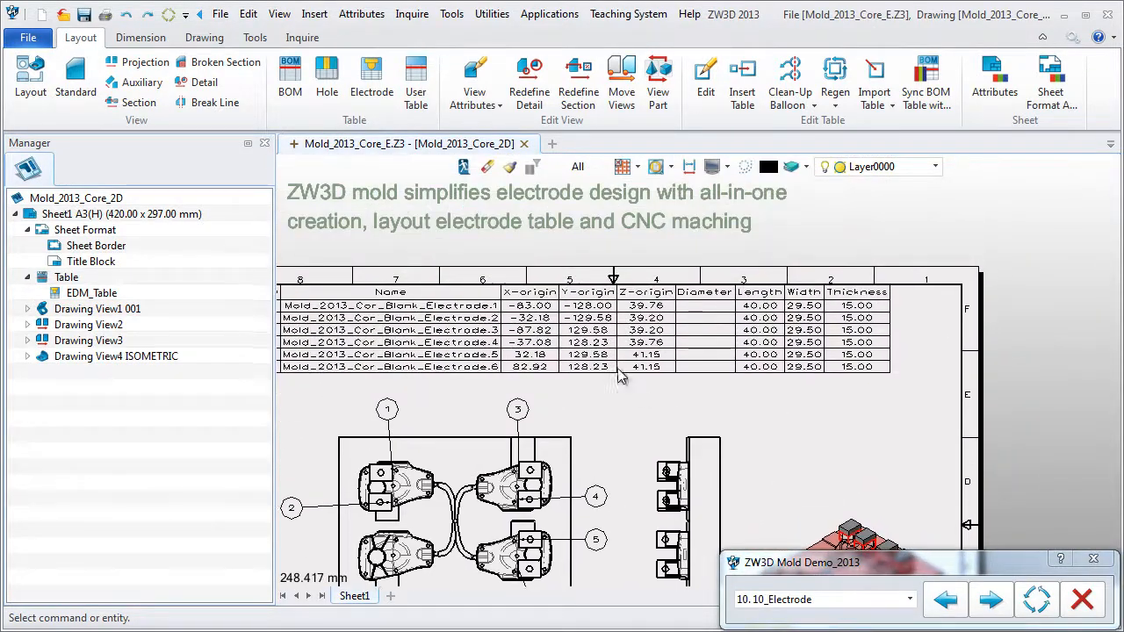
{"action": "scroll", "coordinate": [517, 262], "scroll_direction": "up", "scroll_amount": 2}
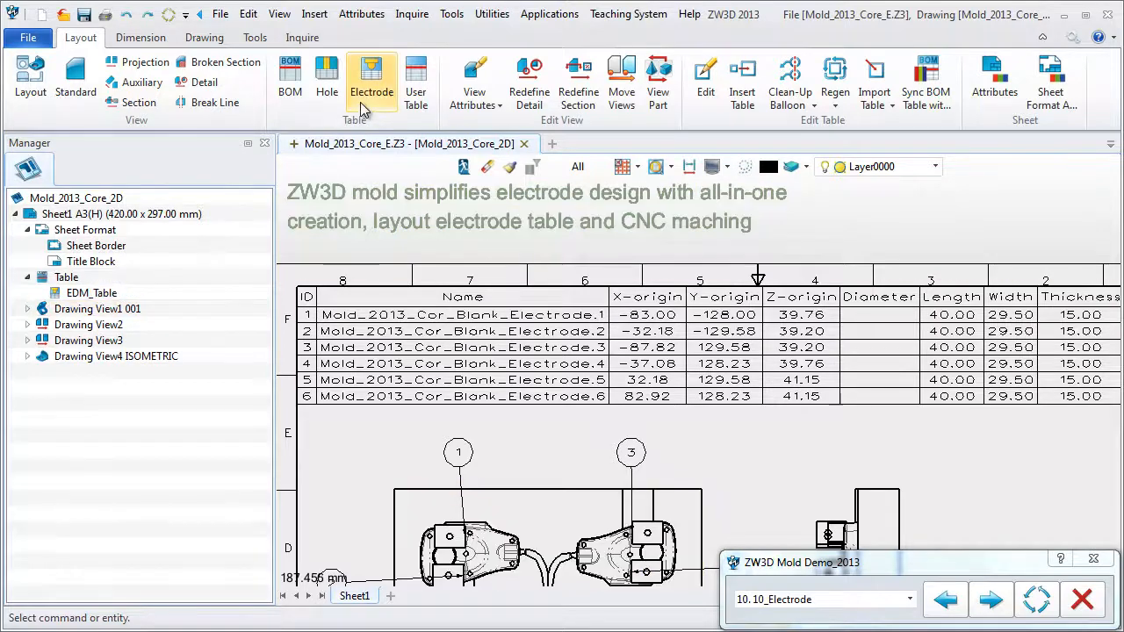
{"action": "left_click", "coordinate": [391, 93]}
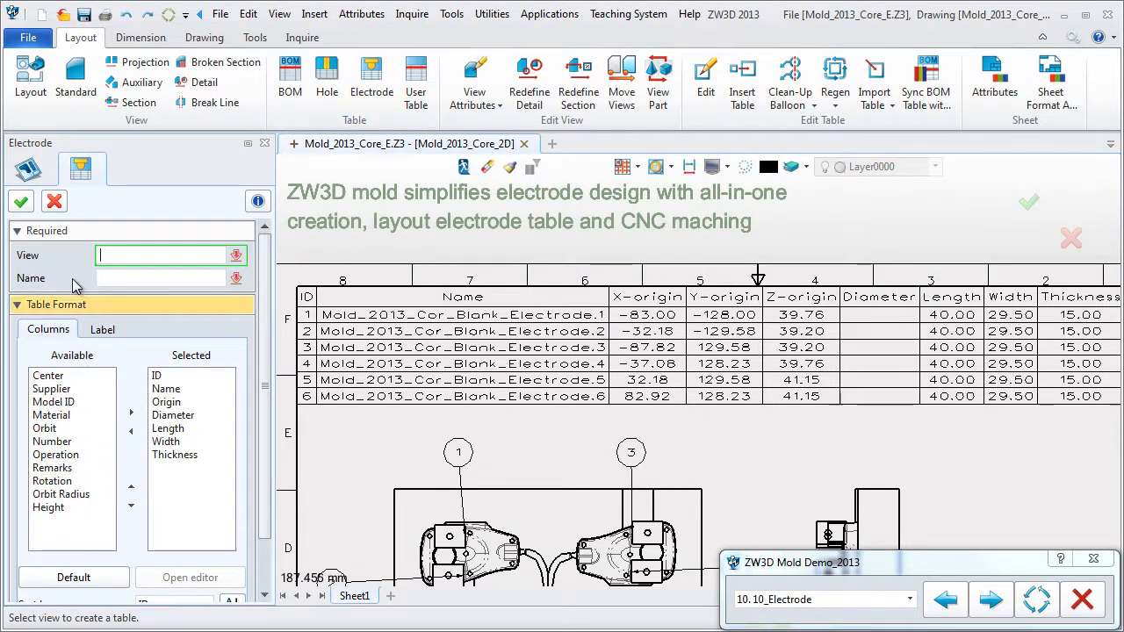
{"action": "left_click", "coordinate": [54, 202]}
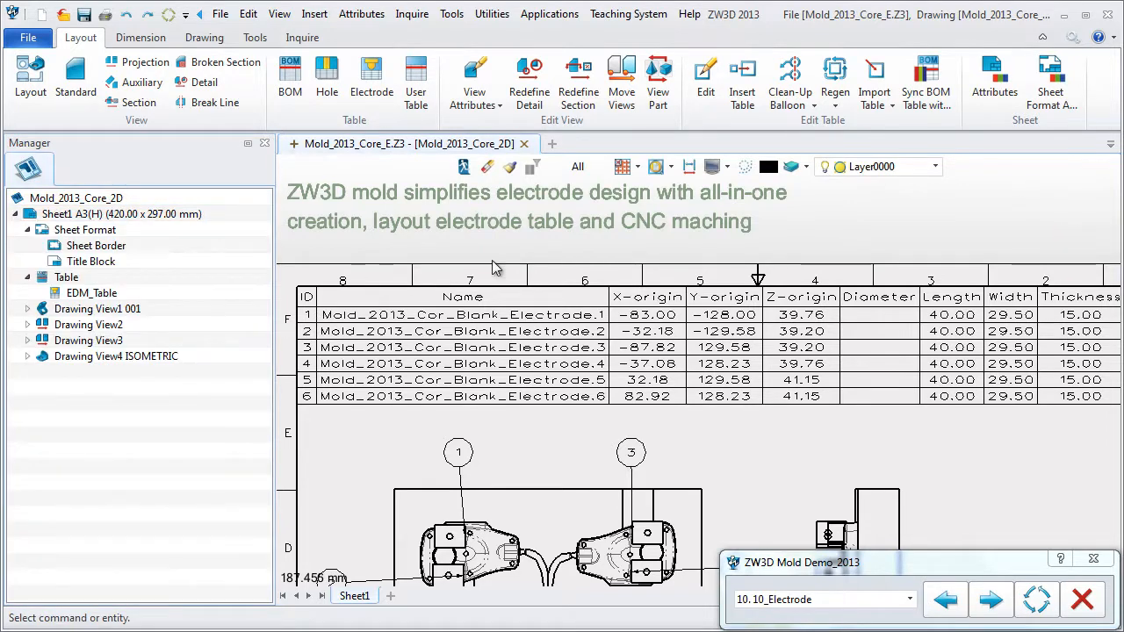
Return to the core assembly and run Sparking Draw with the core block as the workpiece
{"action": "left_click", "coordinate": [464, 167]}
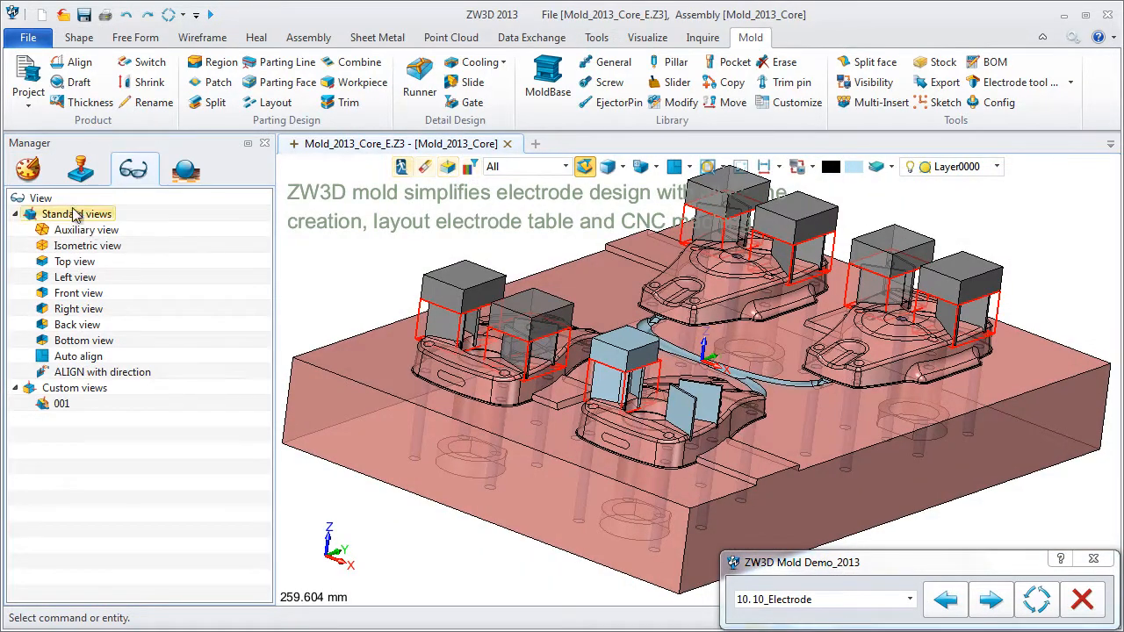
{"action": "left_click", "coordinate": [1070, 82]}
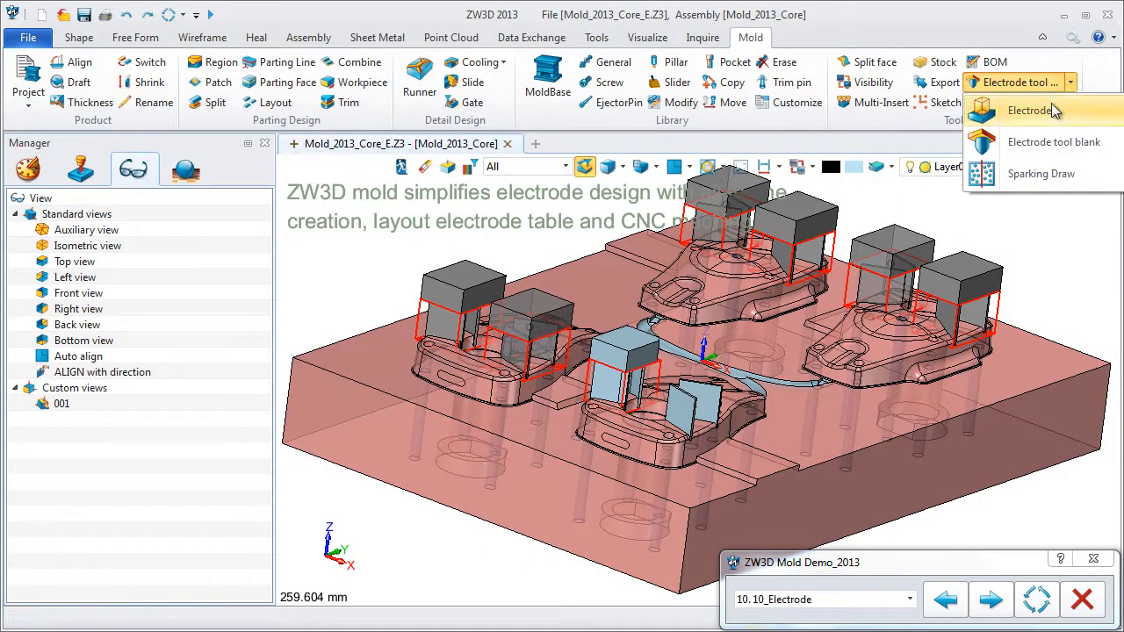
{"action": "left_click", "coordinate": [1042, 176]}
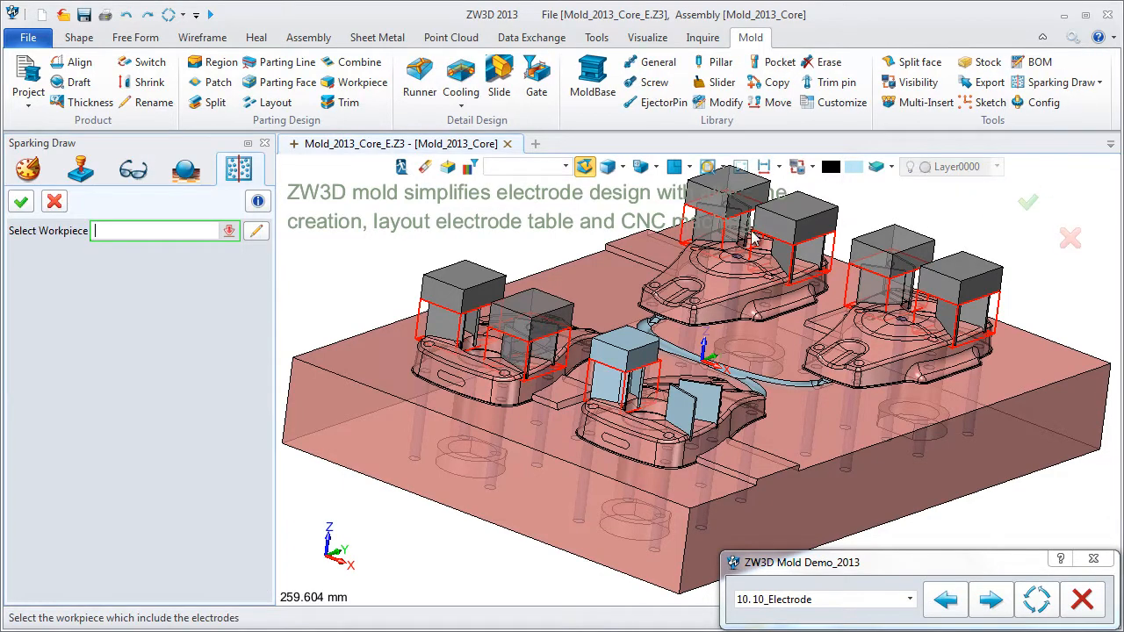
{"action": "left_click", "coordinate": [313, 345]}
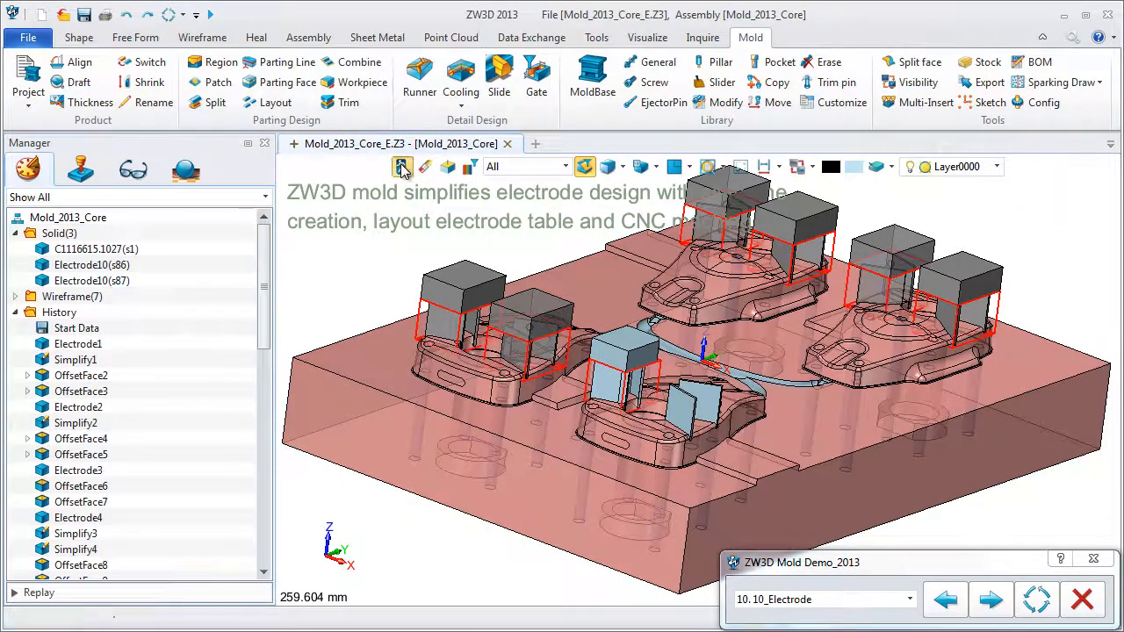
Exit to the file's object list and open the drawing Mold_2013_Core_EleDrawing without regenerating it
{"action": "left_click", "coordinate": [403, 169]}
{"action": "left_click", "coordinate": [94, 472]}
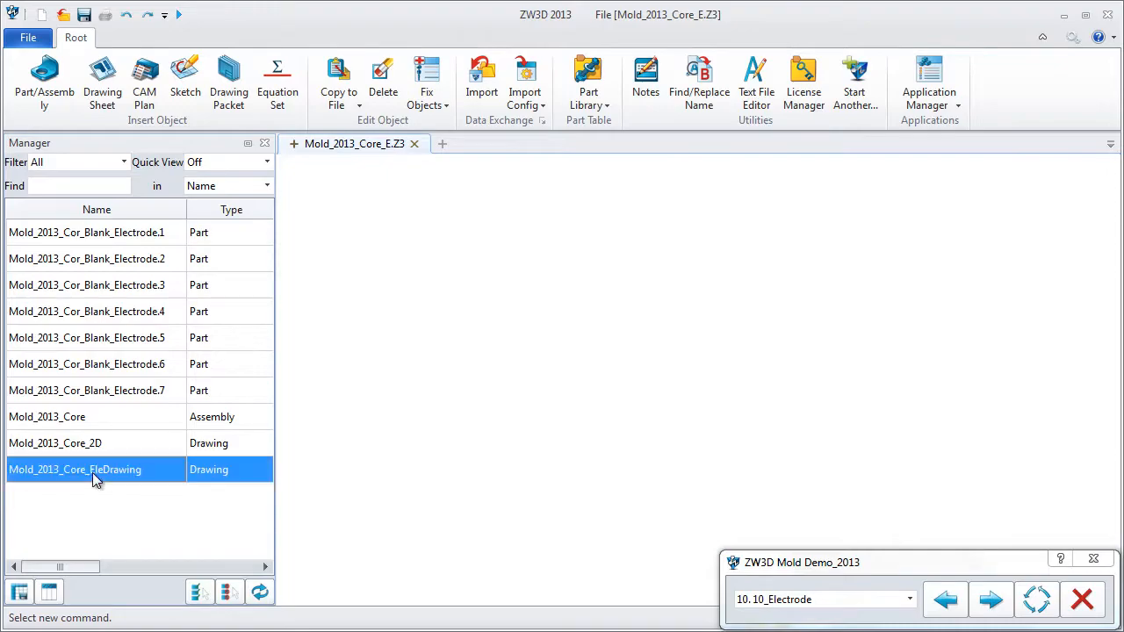
{"action": "double_click", "coordinate": [92, 472]}
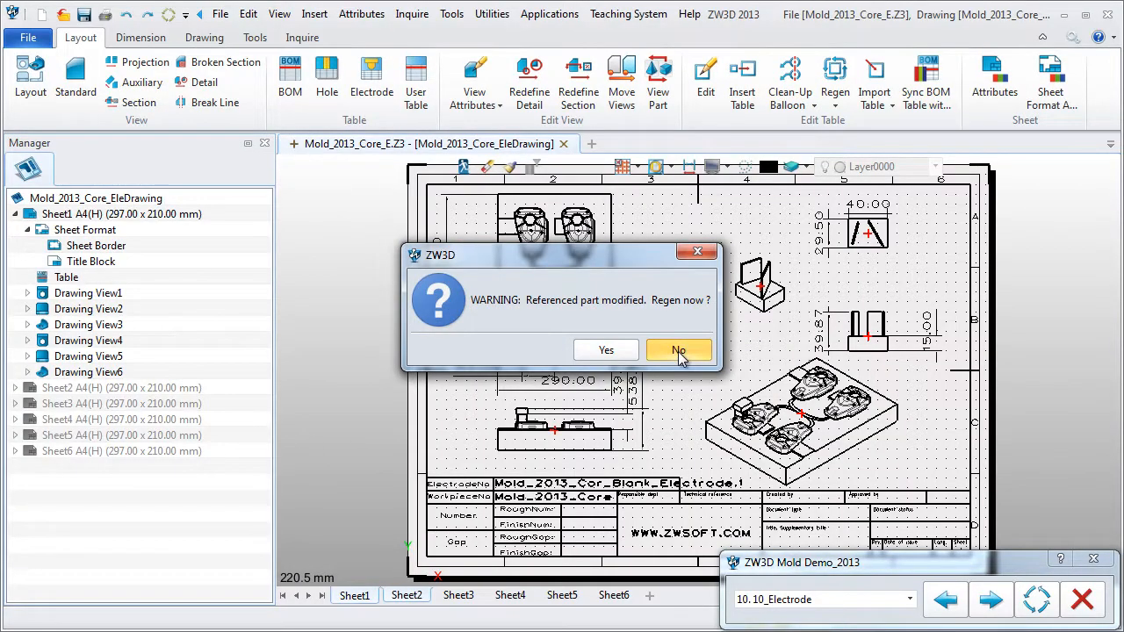
{"action": "left_click", "coordinate": [678, 348]}
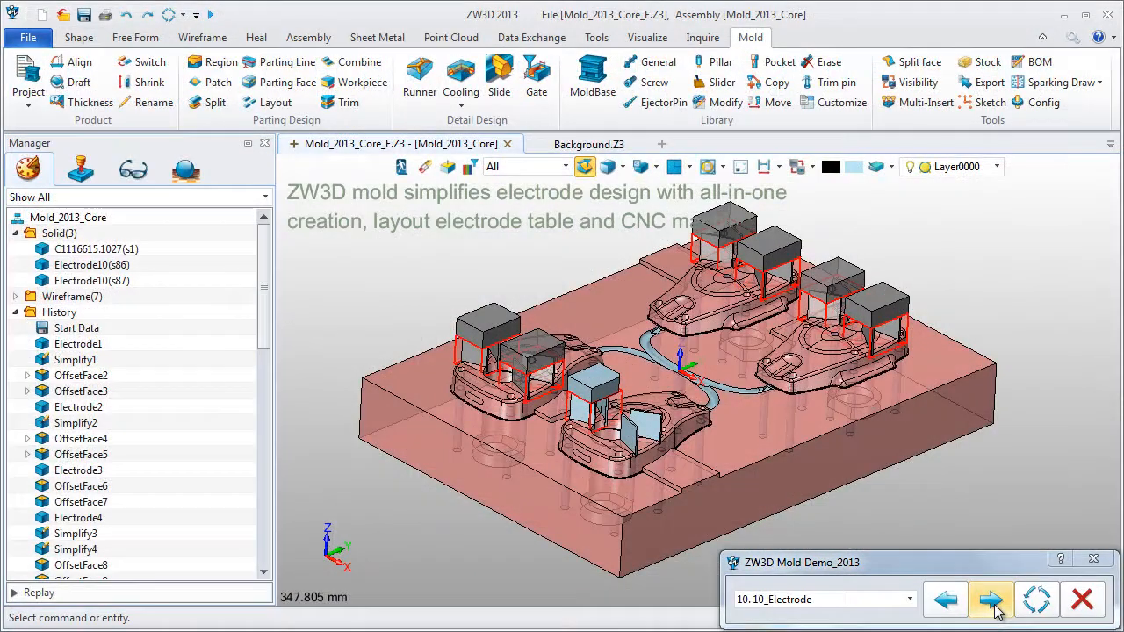
Advance the mold demo through the Mold library example sections to 17_End
{"action": "left_click", "coordinate": [991, 600]}
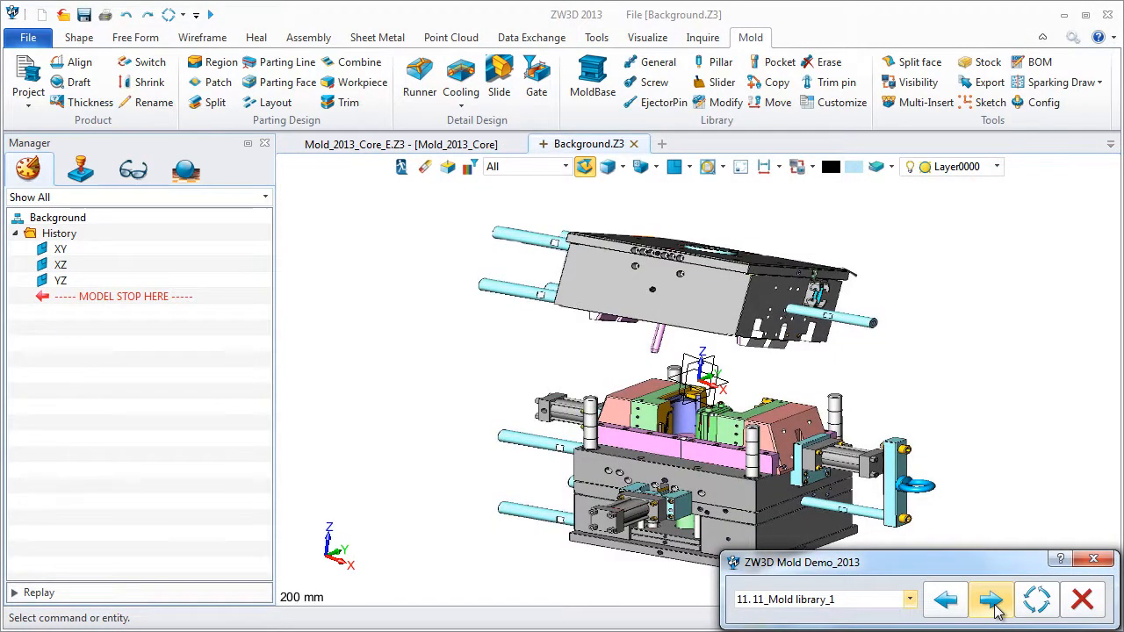
{"action": "left_click", "coordinate": [991, 599]}
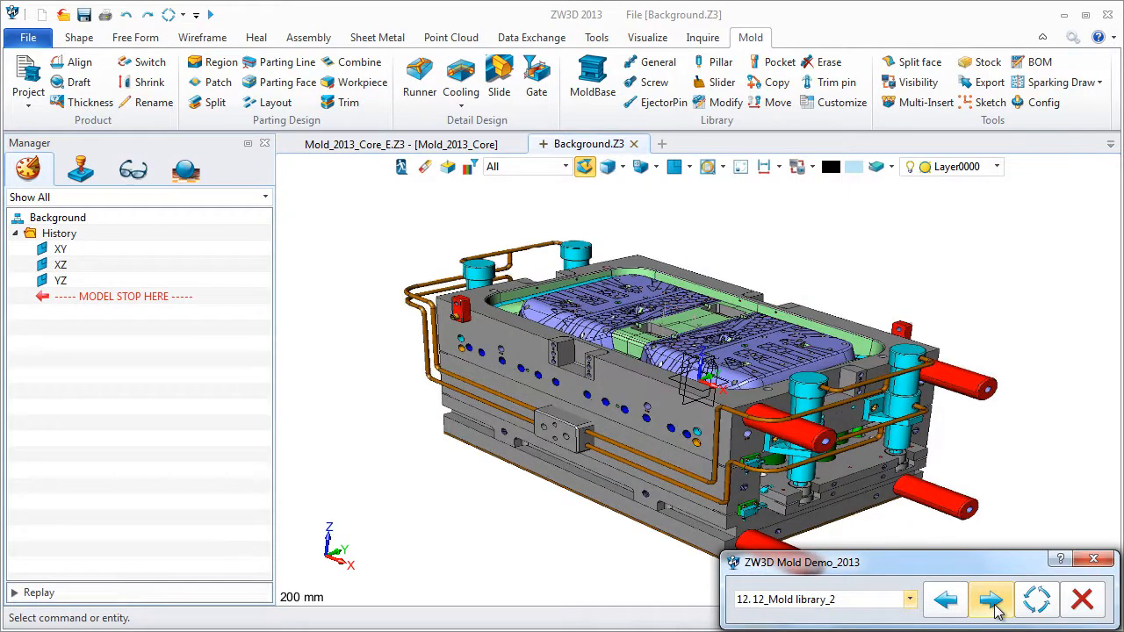
{"action": "left_click", "coordinate": [991, 599]}
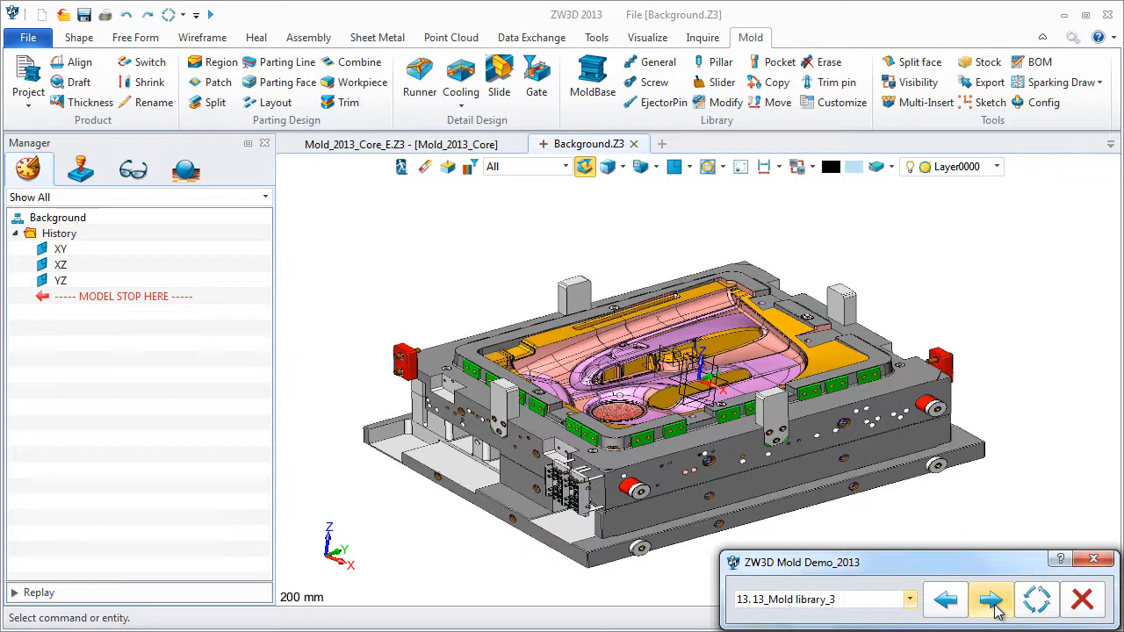
{"action": "left_click", "coordinate": [991, 599]}
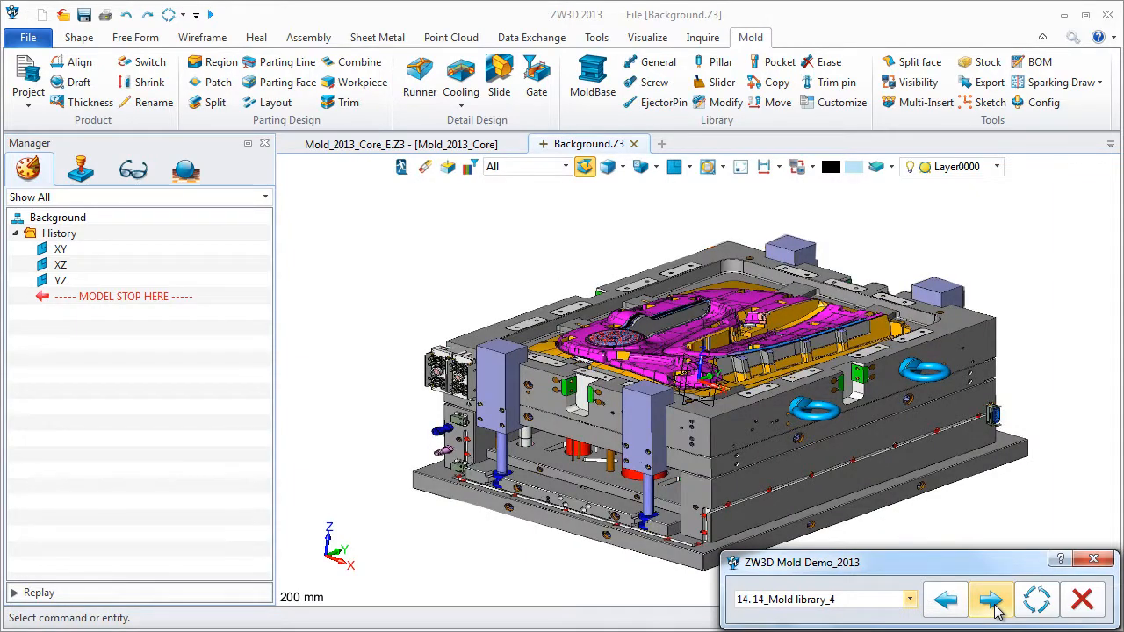
{"action": "left_click", "coordinate": [992, 601]}
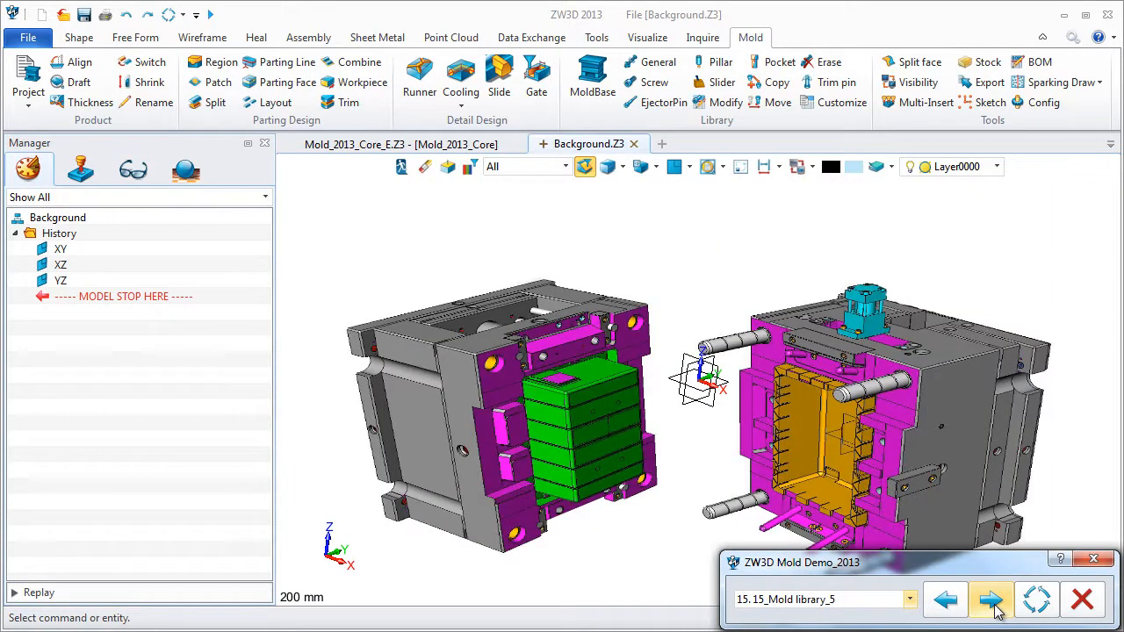
{"action": "left_click", "coordinate": [991, 602]}
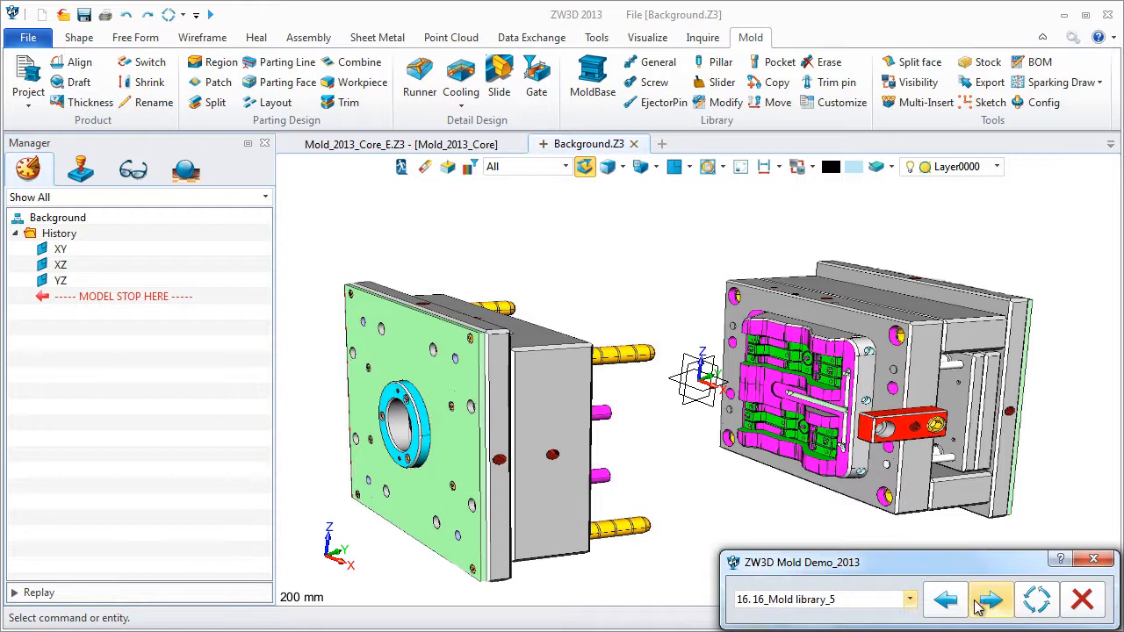
{"action": "left_click", "coordinate": [978, 606]}
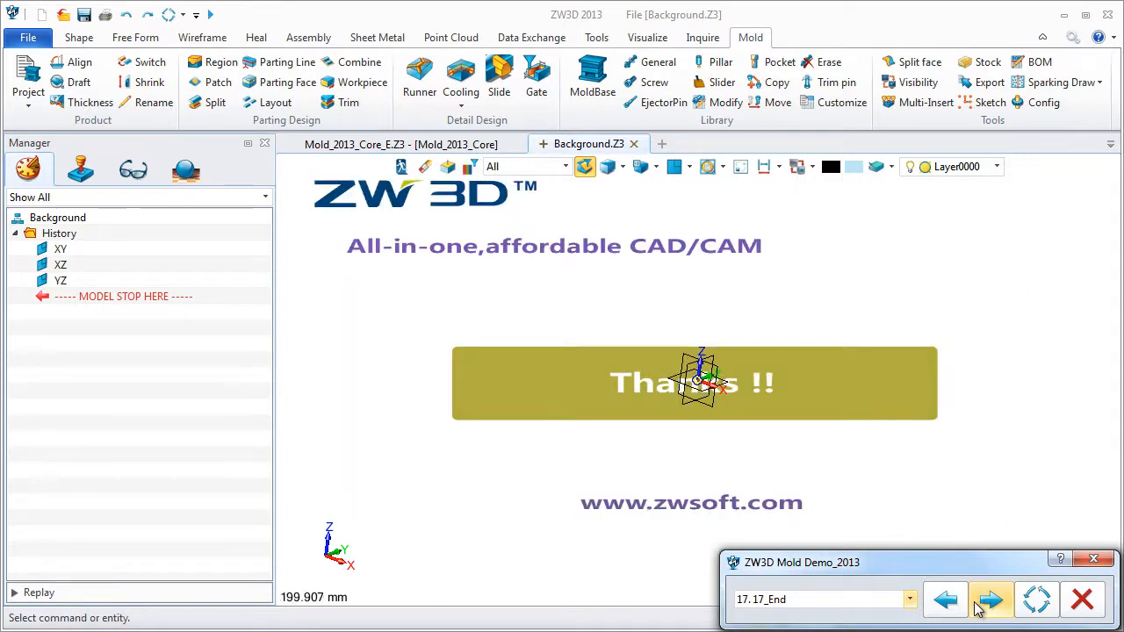